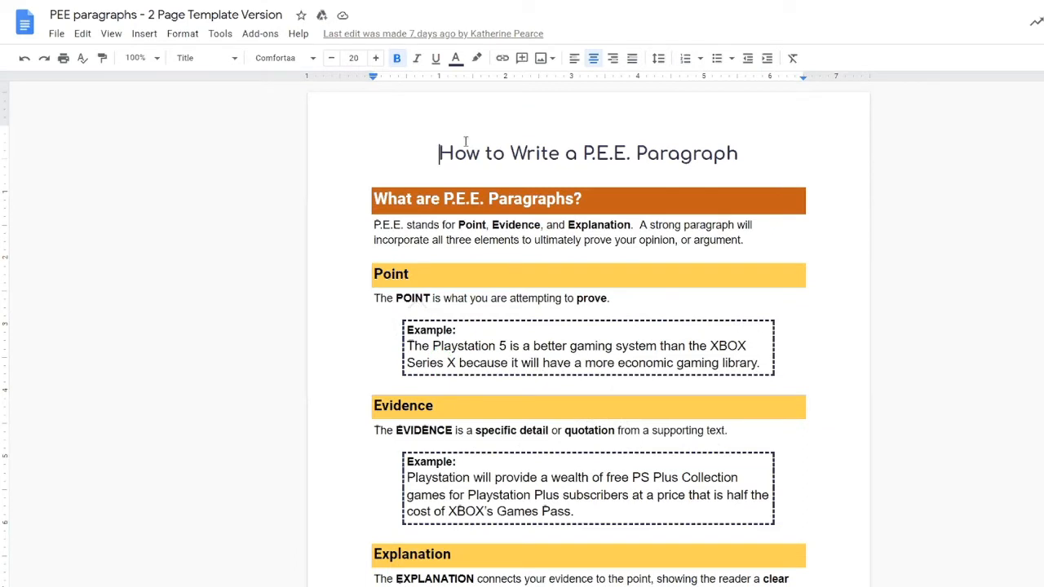
Step: Add a header line 'Name:' with an underscore blank and test text, then select that line
{"action": "double_click", "coordinate": [387, 116]}
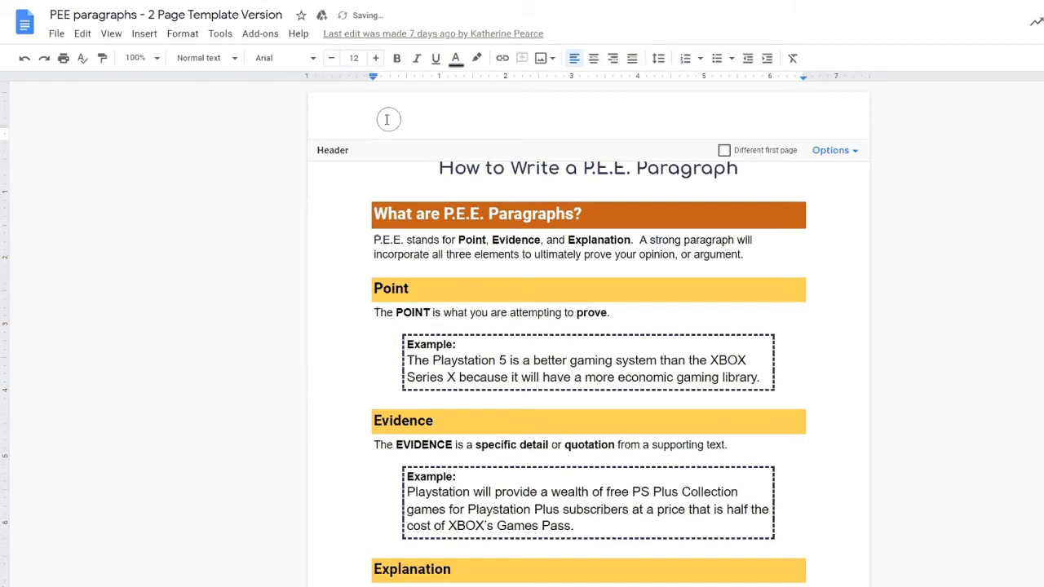
{"action": "type", "text": "Name"}
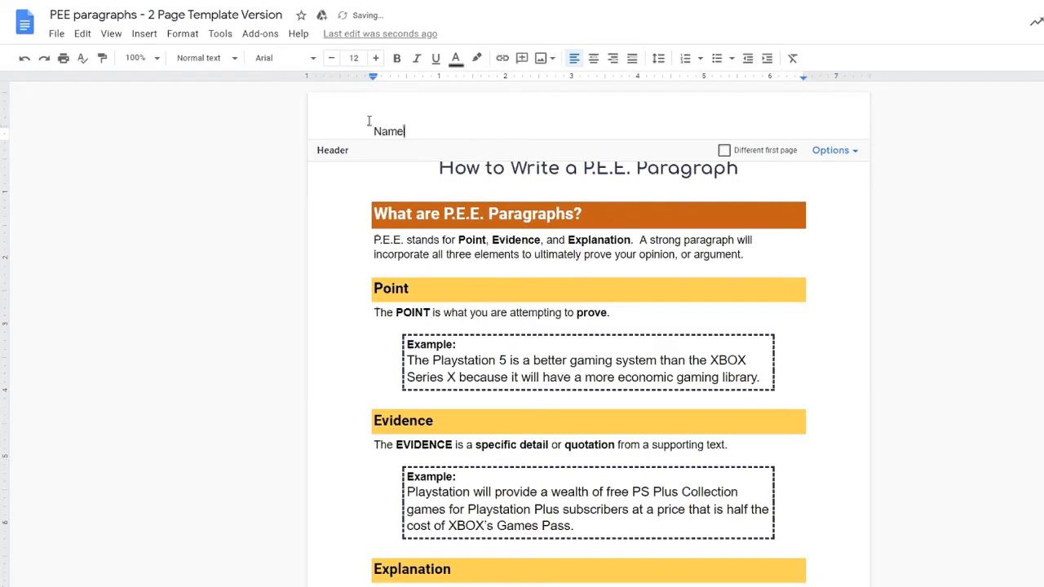
{"action": "key", "text": "BackSpace"}
{"action": "type", "text": "e: _"}
{"action": "type", "text": "_________________"}
{"action": "type", "text": "asdasd___"}
{"action": "key", "text": "ctrl+a"}
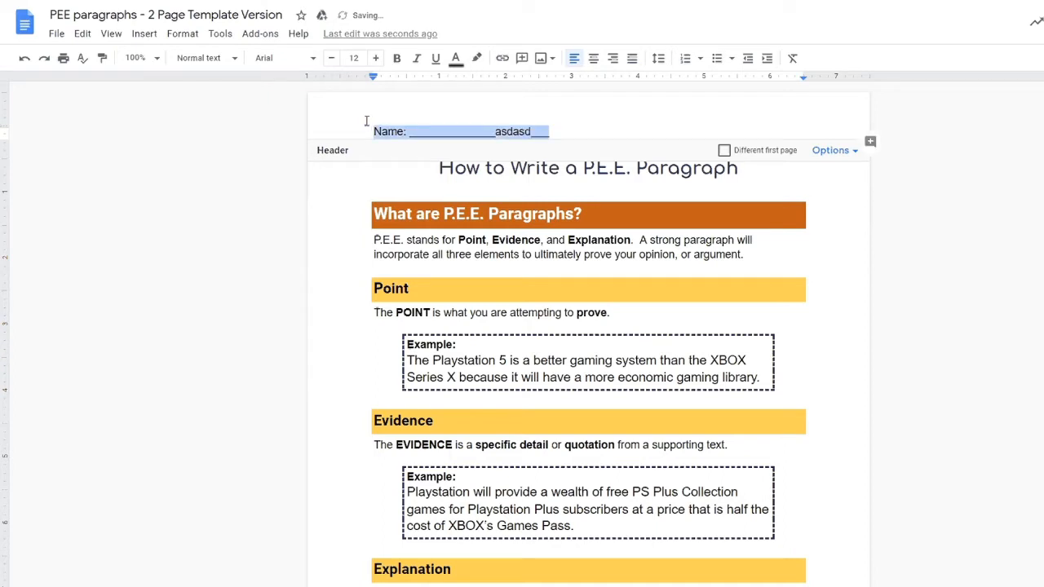
Step: Replace the header line with a two-column table, type 'Name:' and narrow the first column
{"action": "left_click", "coordinate": [145, 33]}
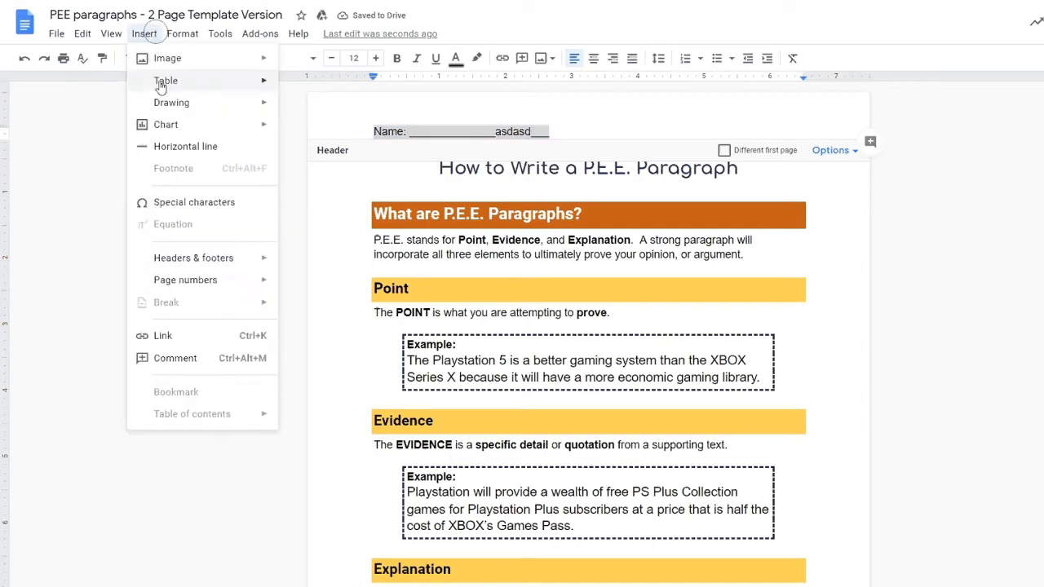
{"action": "mouse_move", "coordinate": [261, 83]}
{"action": "left_click", "coordinate": [300, 89]}
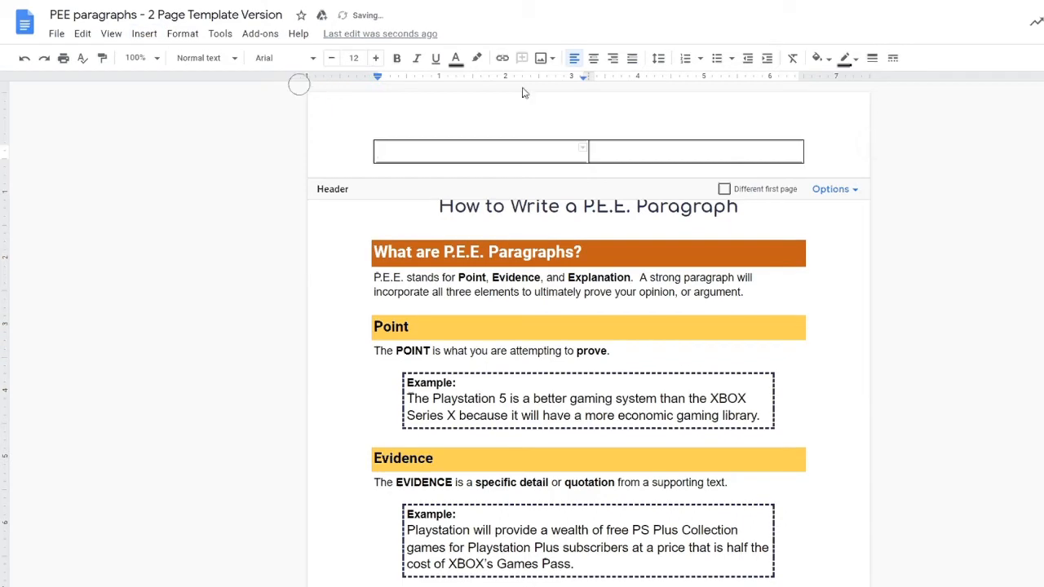
{"action": "type", "text": "Name:"}
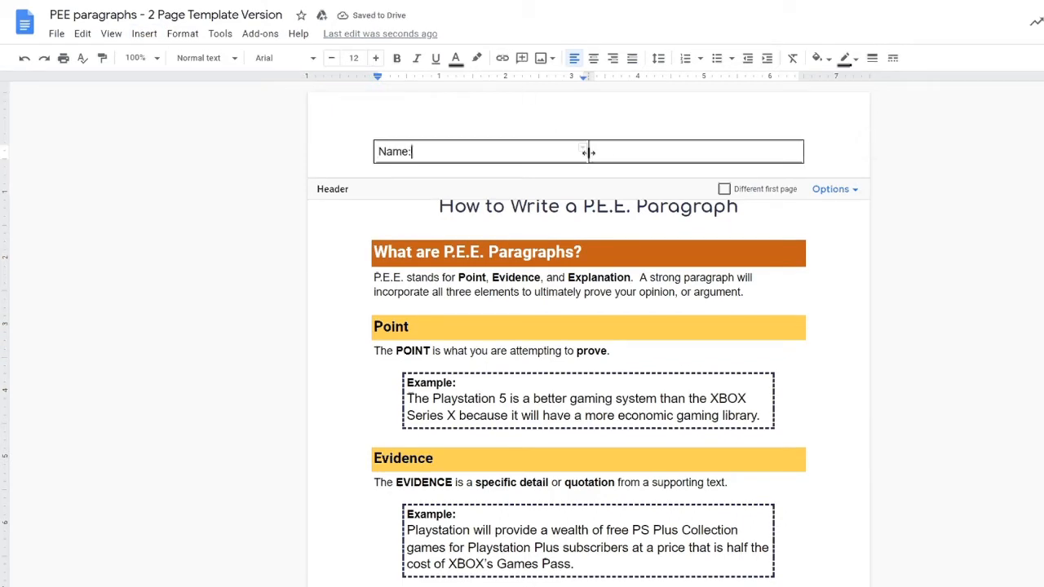
{"action": "left_click_drag", "start_coordinate": [588, 151], "coordinate": [396, 153]}
Step: Give the Name: label cell a 0pt border and the answer cell a 1pt border
{"action": "left_click", "coordinate": [389, 161]}
{"action": "left_click", "coordinate": [872, 58]}
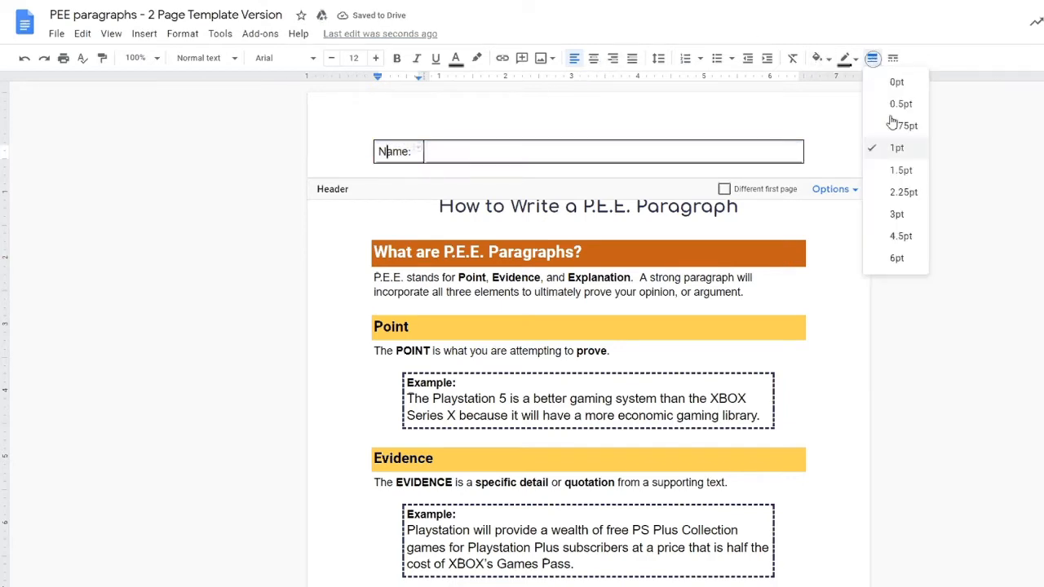
{"action": "left_click", "coordinate": [896, 83]}
{"action": "left_click", "coordinate": [498, 158]}
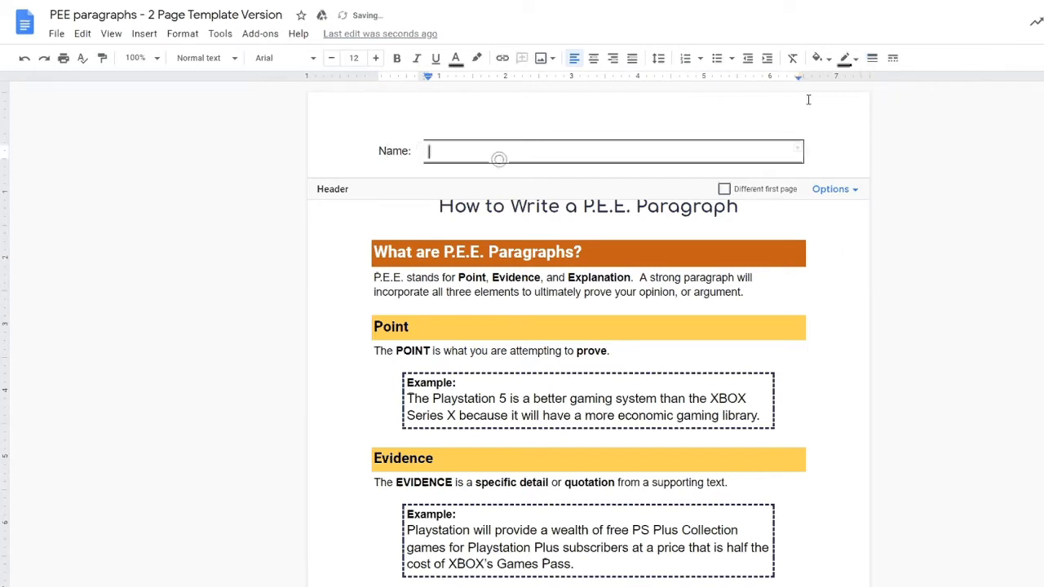
{"action": "left_click", "coordinate": [874, 58]}
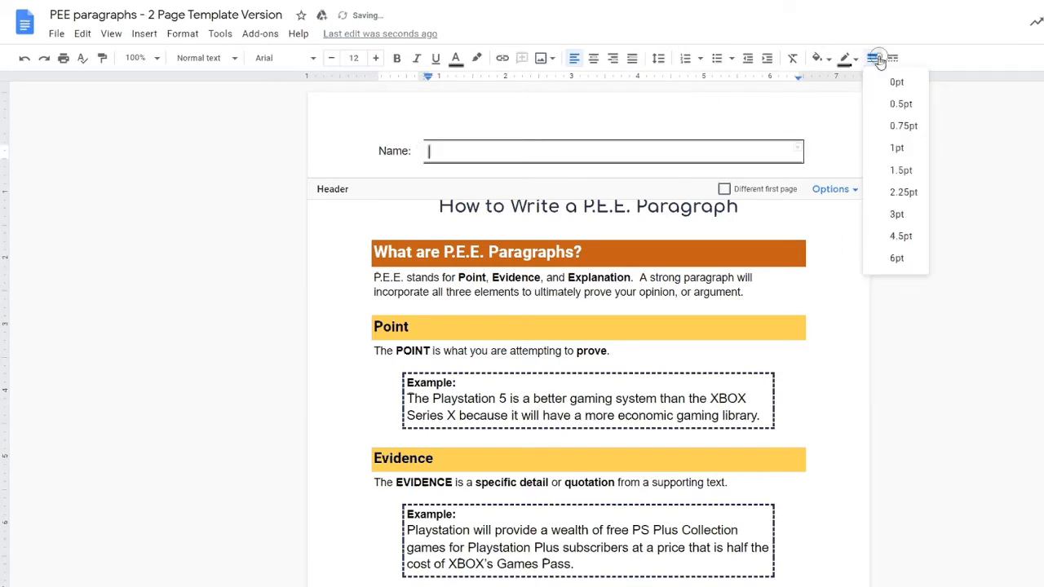
{"action": "left_click", "coordinate": [907, 149]}
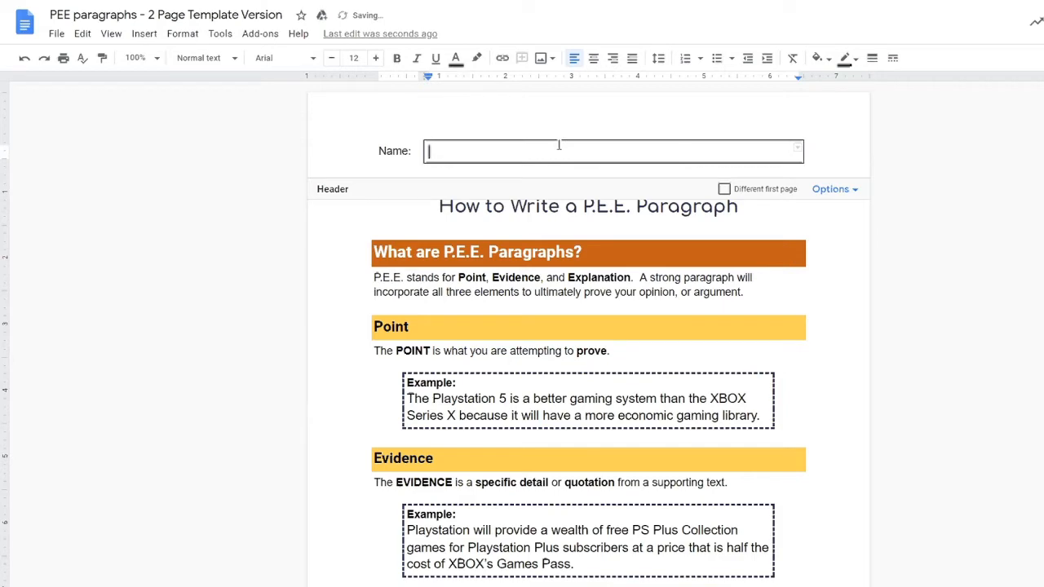
Step: Type test text in the answer cell, delete it, and return to the document body
{"action": "type", "text": "asdasdakdfasjdaksdj"}
{"action": "key", "text": "shift+Home"}
{"action": "key", "text": "BackSpace"}
{"action": "left_click", "coordinate": [488, 218]}
Step: Scroll through the pages to check the new Name box in the header
{"action": "scroll", "coordinate": [522, 237], "scroll_direction": "down", "scroll_amount": 5}
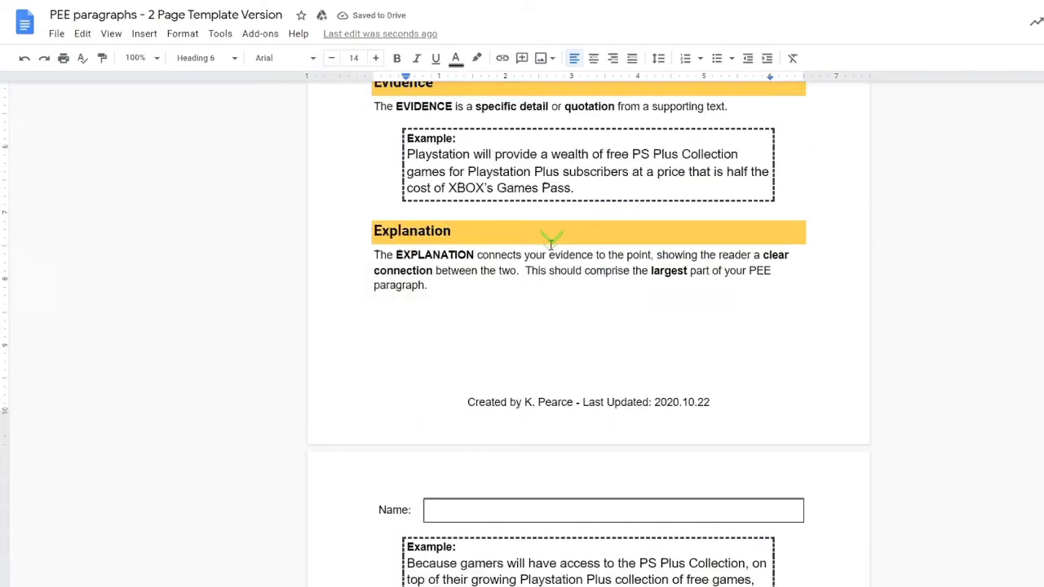
{"action": "scroll", "coordinate": [550, 244], "scroll_direction": "down", "scroll_amount": 2}
{"action": "scroll", "coordinate": [551, 245], "scroll_direction": "up", "scroll_amount": 5}
{"action": "scroll", "coordinate": [549, 245], "scroll_direction": "down", "scroll_amount": 3}
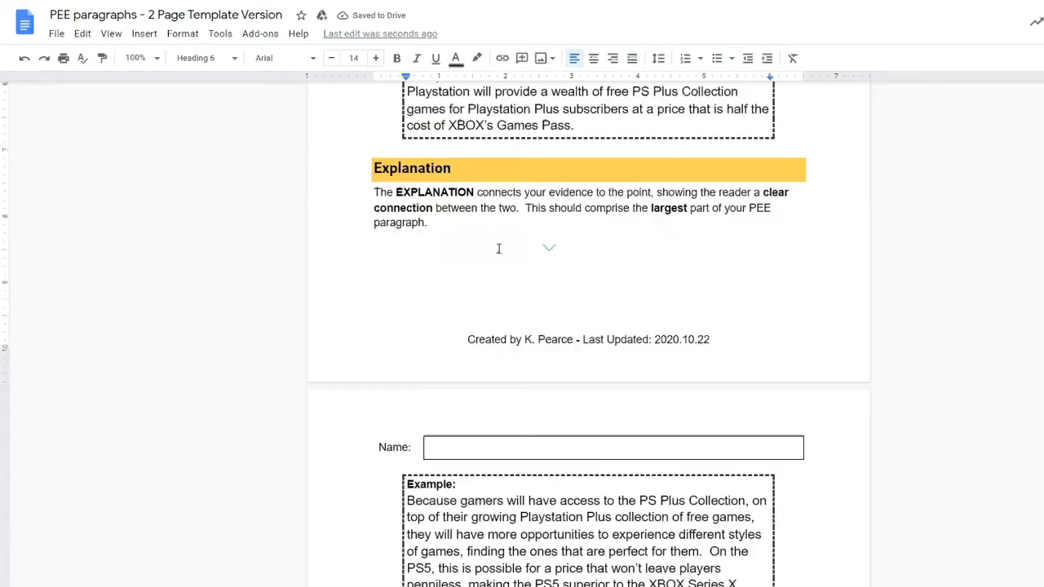
{"action": "scroll", "coordinate": [497, 245], "scroll_direction": "down", "scroll_amount": 2}
{"action": "scroll", "coordinate": [506, 326], "scroll_direction": "up", "scroll_amount": 1}
{"action": "scroll", "coordinate": [501, 310], "scroll_direction": "up", "scroll_amount": 7}
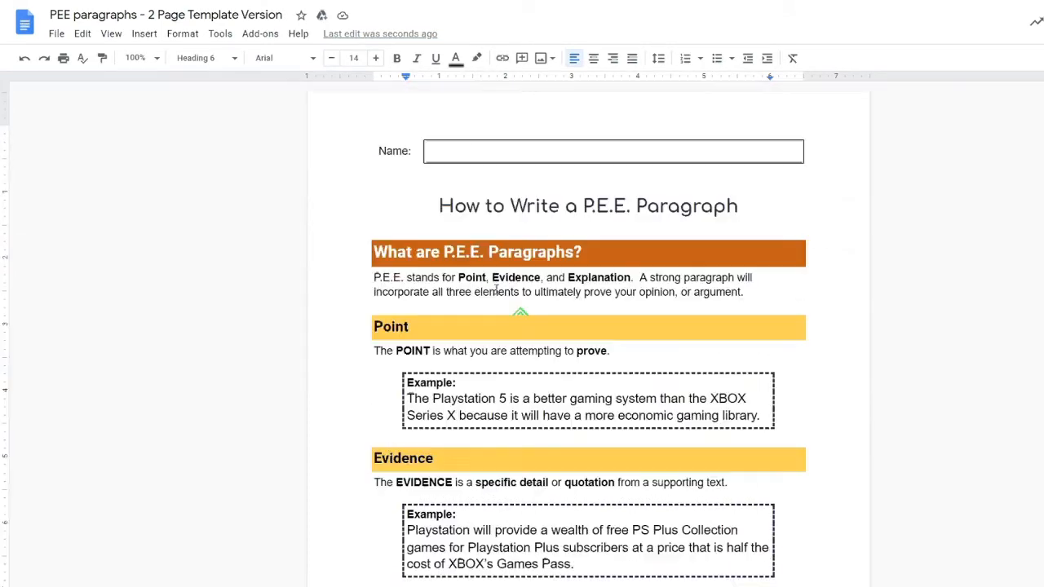
{"action": "left_click", "coordinate": [433, 200]}
Step: Change the header margin from 0.5 to 0.2 inches in Header format and apply it
{"action": "double_click", "coordinate": [476, 131]}
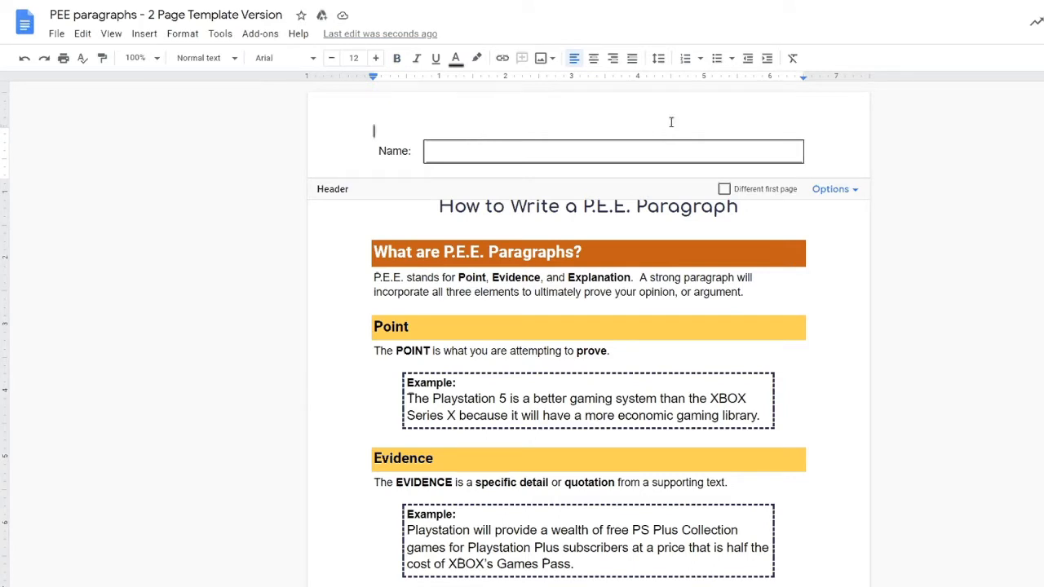
{"action": "left_click", "coordinate": [849, 189]}
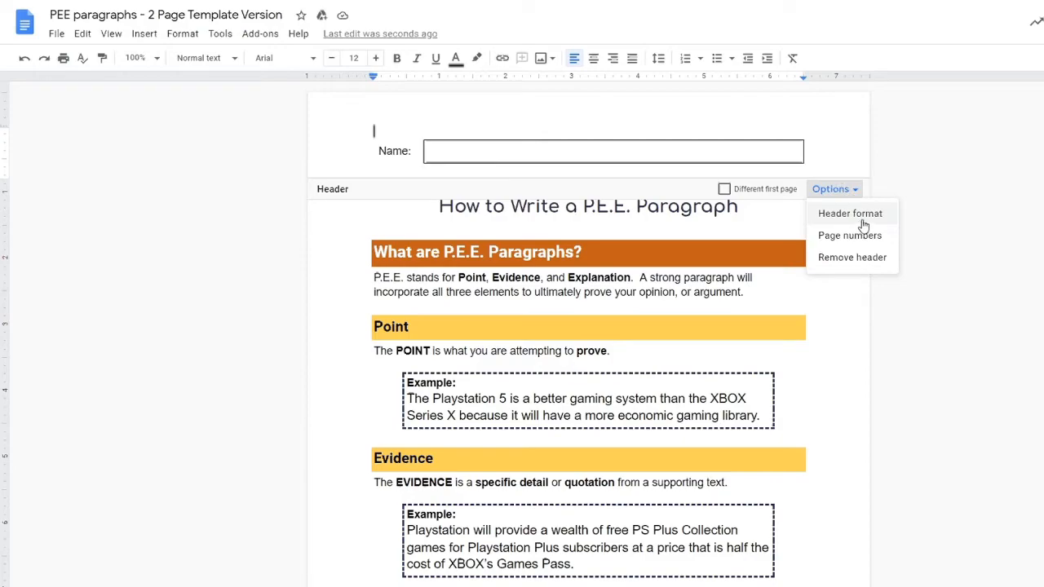
{"action": "left_click", "coordinate": [869, 220]}
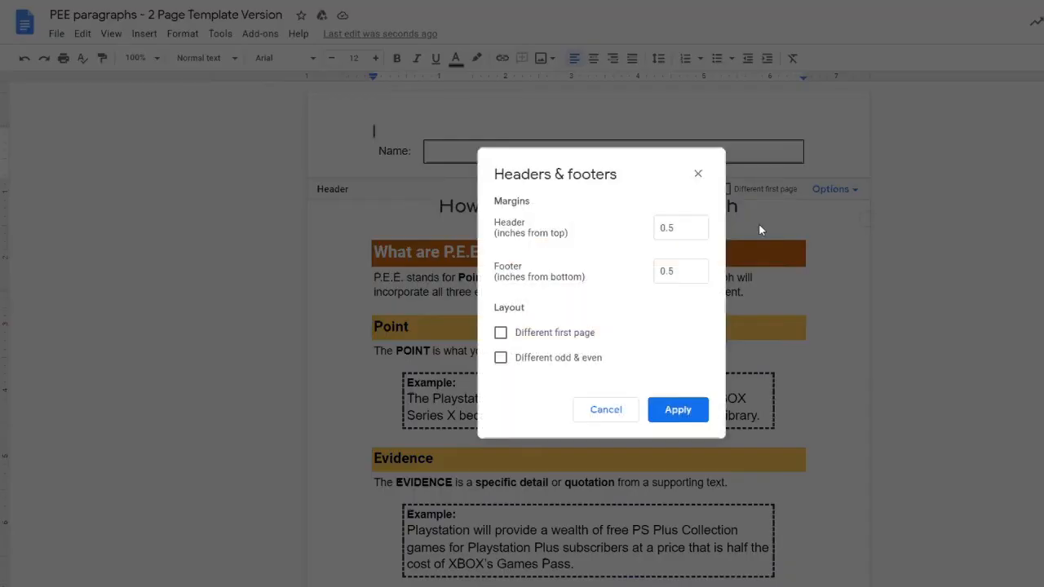
{"action": "left_click", "coordinate": [695, 227]}
{"action": "key", "text": "BackSpace"}
{"action": "type", "text": "2"}
{"action": "key", "text": "Tab"}
{"action": "key", "text": "End"}
{"action": "left_click", "coordinate": [678, 411]}
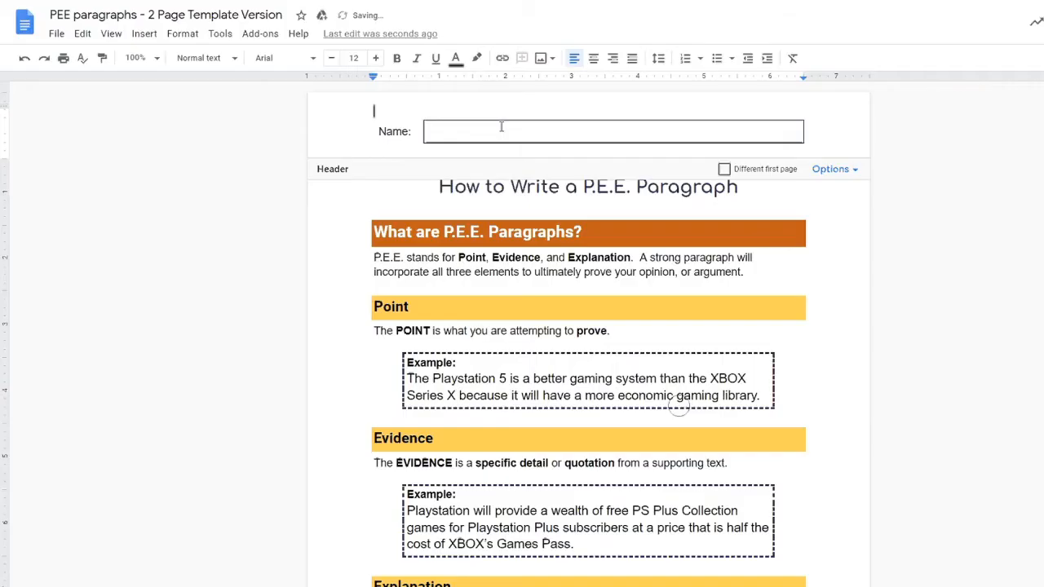
{"action": "scroll", "coordinate": [449, 245], "scroll_direction": "down", "scroll_amount": 6}
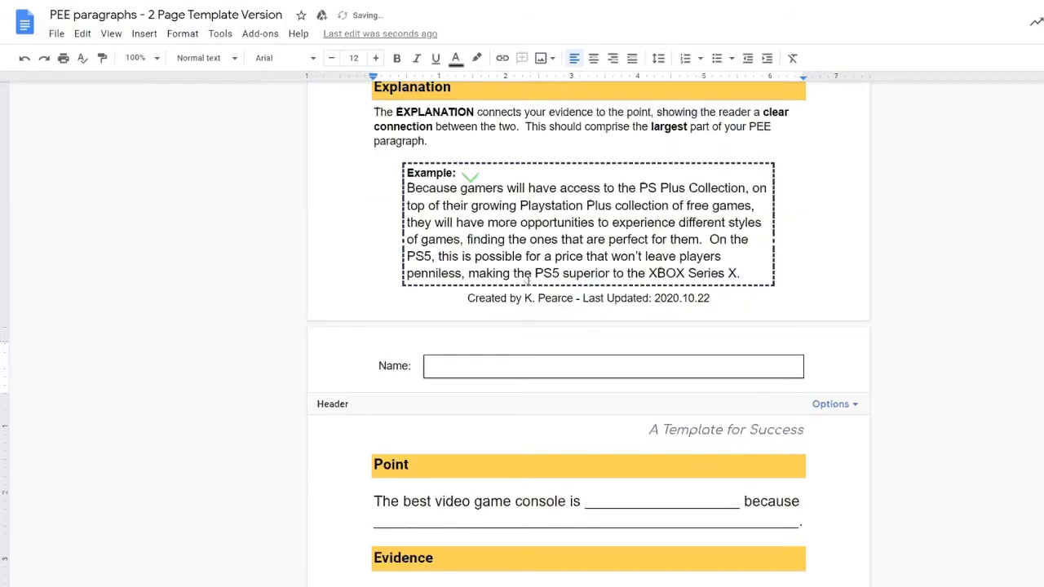
{"action": "scroll", "coordinate": [515, 327], "scroll_direction": "up", "scroll_amount": 6}
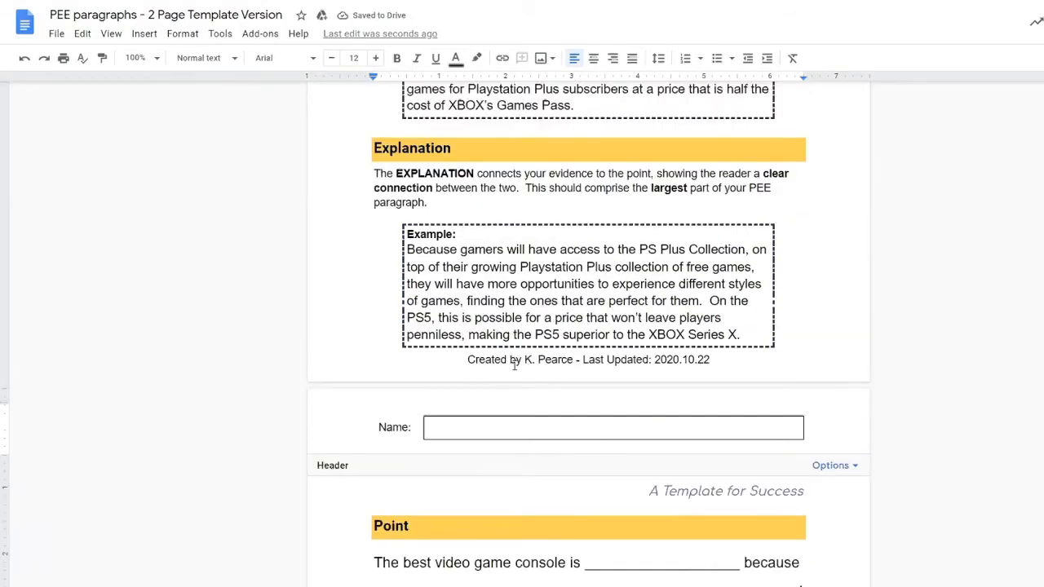
Step: Type test text into the header Name box, then delete it so the box is empty
{"action": "left_click", "coordinate": [468, 133]}
{"action": "type", "text": "asdasdasd"}
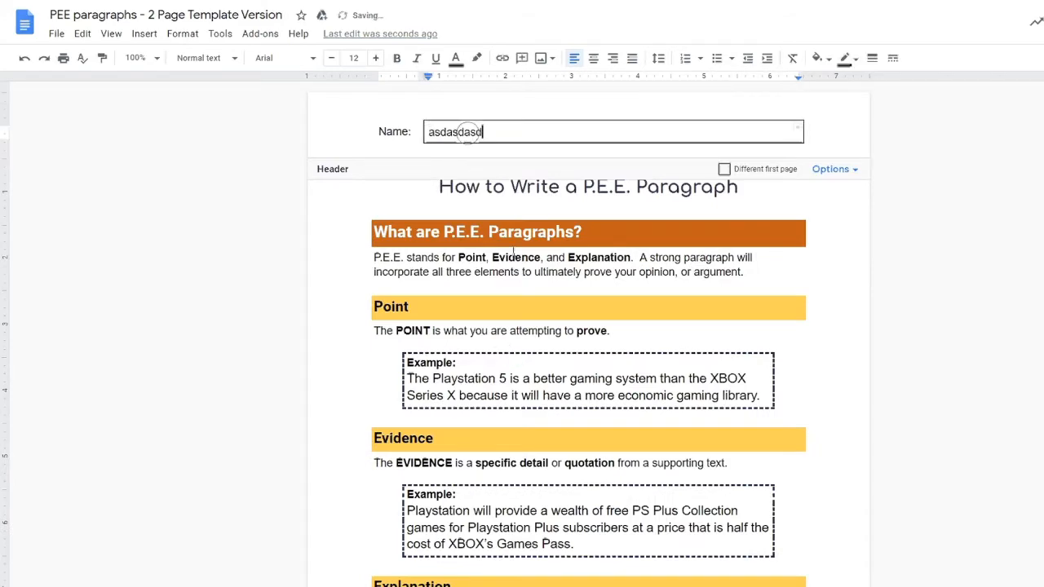
{"action": "left_click", "coordinate": [514, 252]}
{"action": "scroll", "coordinate": [514, 252], "scroll_direction": "down", "scroll_amount": 8}
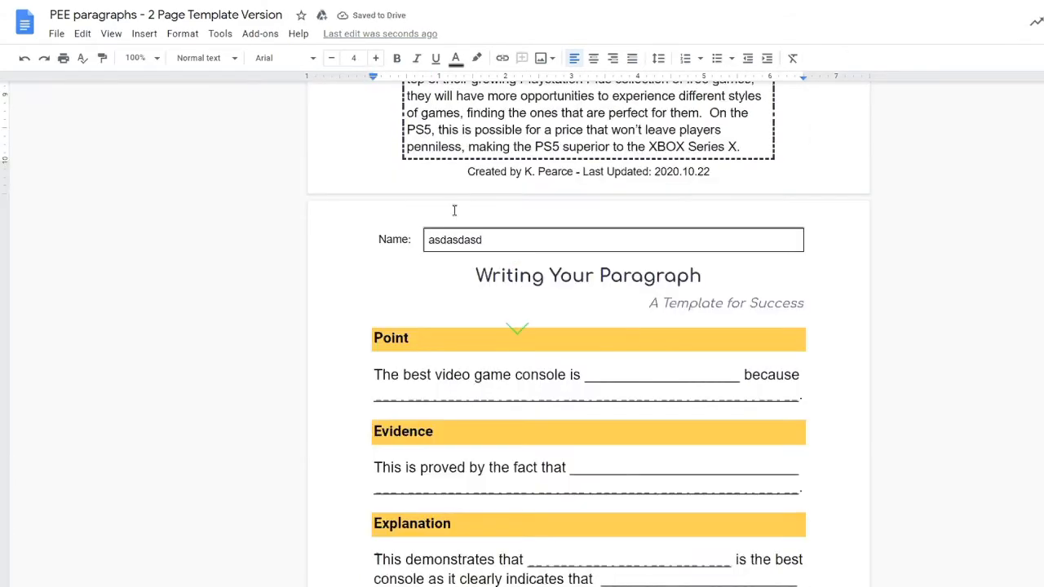
{"action": "scroll", "coordinate": [499, 252], "scroll_direction": "up", "scroll_amount": 8}
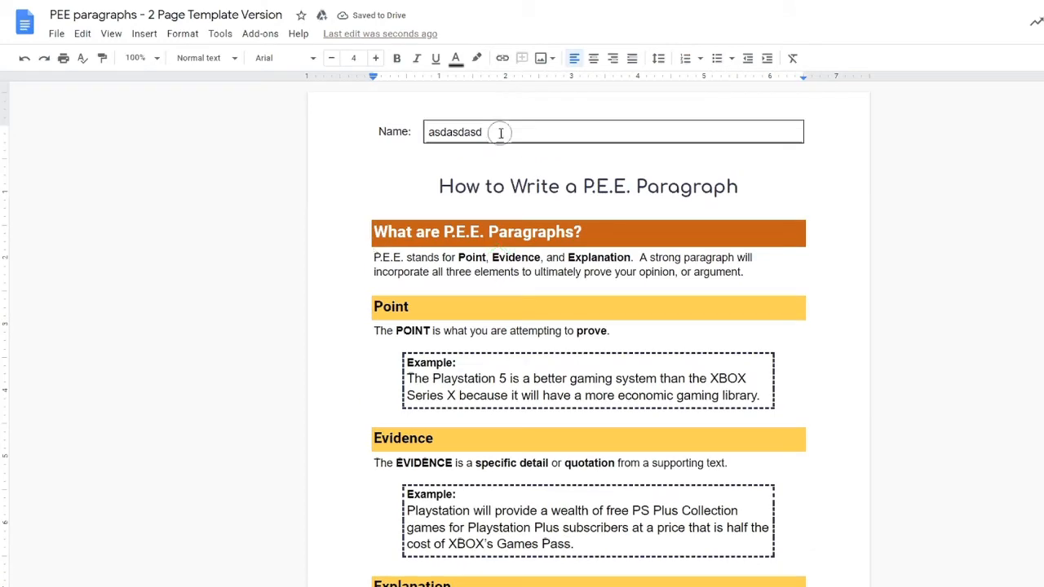
{"action": "double_click", "coordinate": [500, 132]}
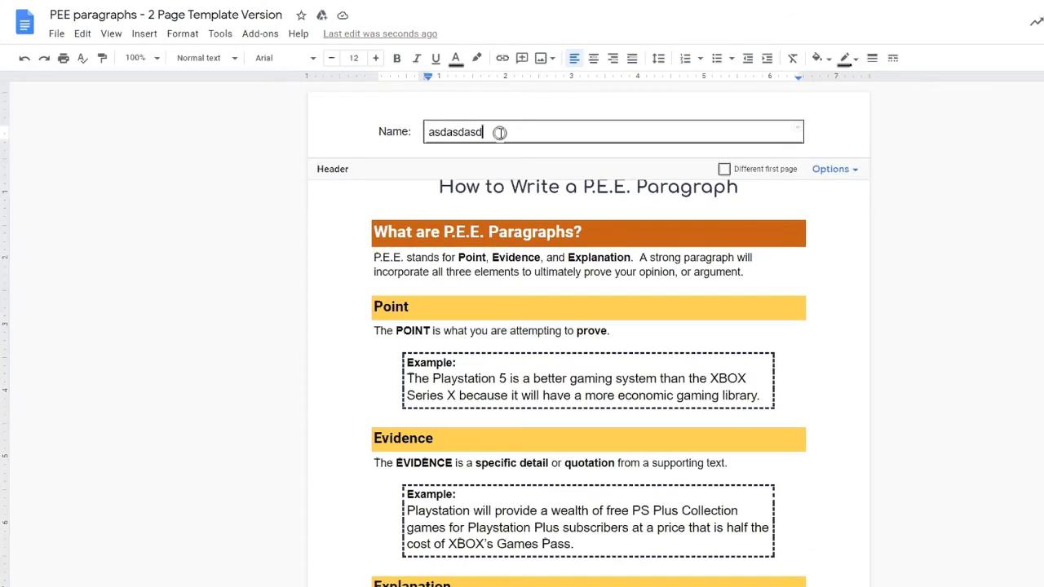
{"action": "double_click", "coordinate": [500, 132]}
{"action": "key", "text": "BackSpace"}
{"action": "left_click", "coordinate": [517, 333]}
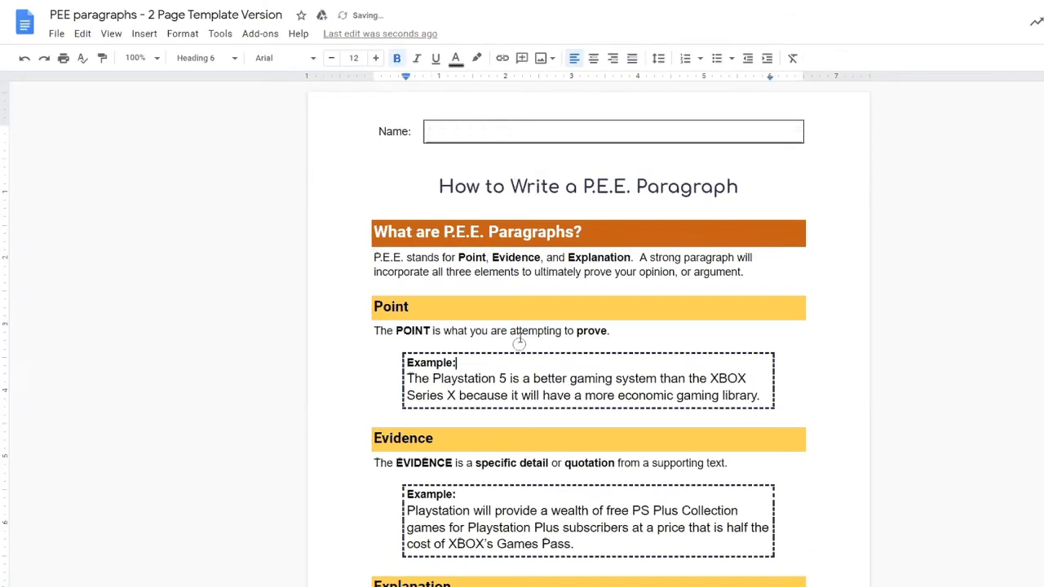
Step: Insert a blank line above 'The best video game console is' on page two
{"action": "scroll", "coordinate": [507, 319], "scroll_direction": "down", "scroll_amount": 4}
{"action": "scroll", "coordinate": [508, 312], "scroll_direction": "down", "scroll_amount": 5}
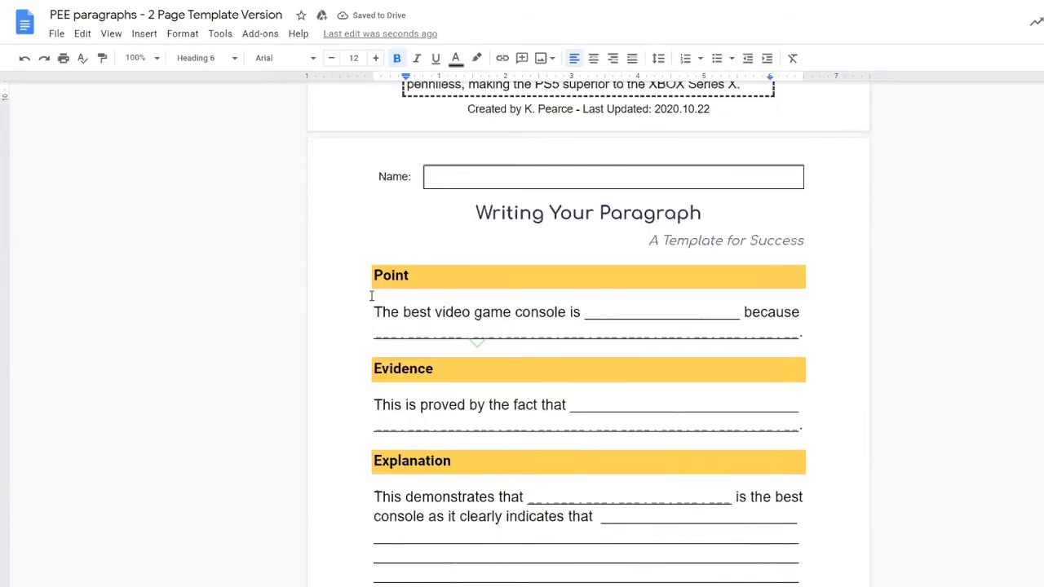
{"action": "left_click", "coordinate": [371, 307]}
{"action": "key", "text": "Return"}
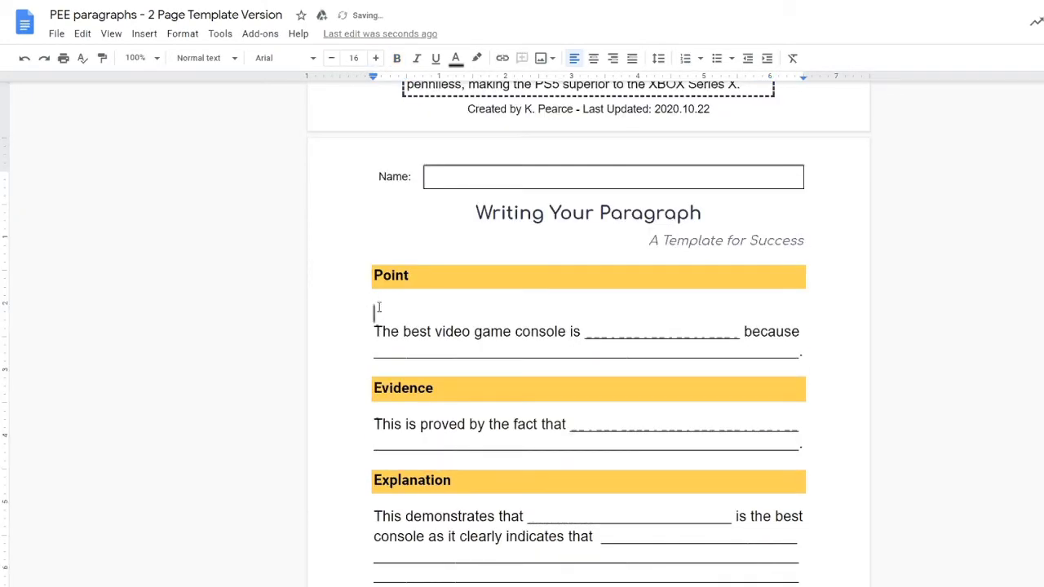
Step: Insert a 3x1 table and move 'The best video game console is' into its first cell
{"action": "left_click", "coordinate": [145, 33]}
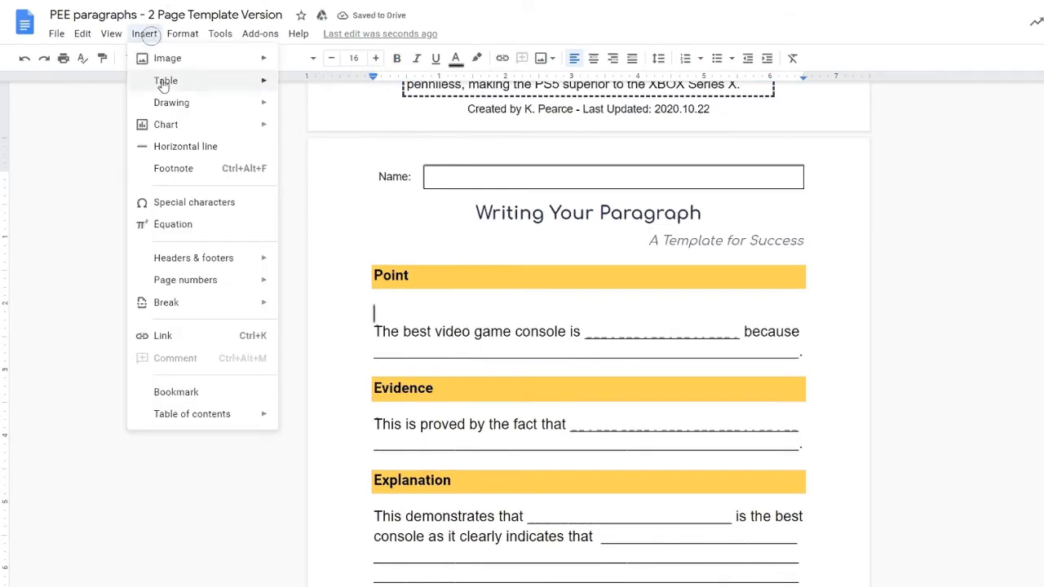
{"action": "mouse_move", "coordinate": [164, 86]}
{"action": "left_click", "coordinate": [310, 83]}
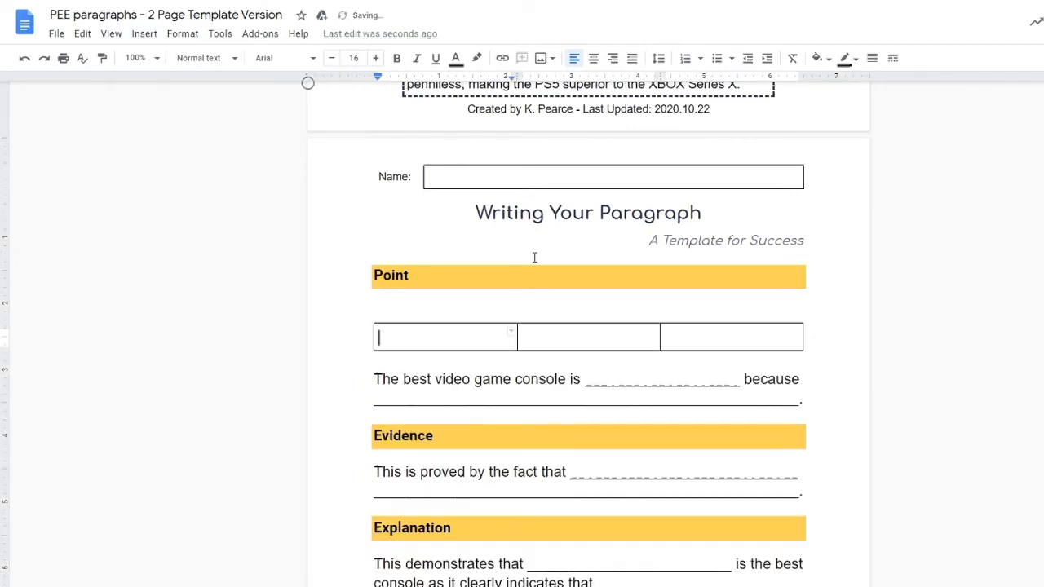
{"action": "left_click_drag", "start_coordinate": [581, 380], "coordinate": [377, 380]}
{"action": "key", "text": "ctrl+x"}
{"action": "left_click", "coordinate": [409, 333]}
{"action": "key", "text": "ctrl+v"}
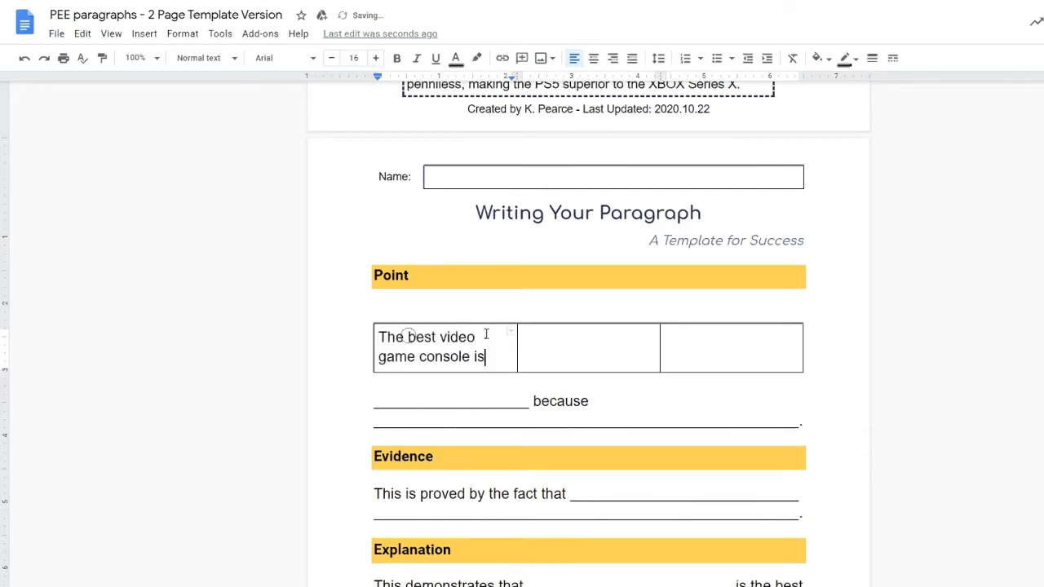
Step: Cut 'because' from the line and paste it into the table's third cell
{"action": "left_click_drag", "start_coordinate": [596, 401], "coordinate": [532, 401]}
{"action": "key", "text": "ctrl+x"}
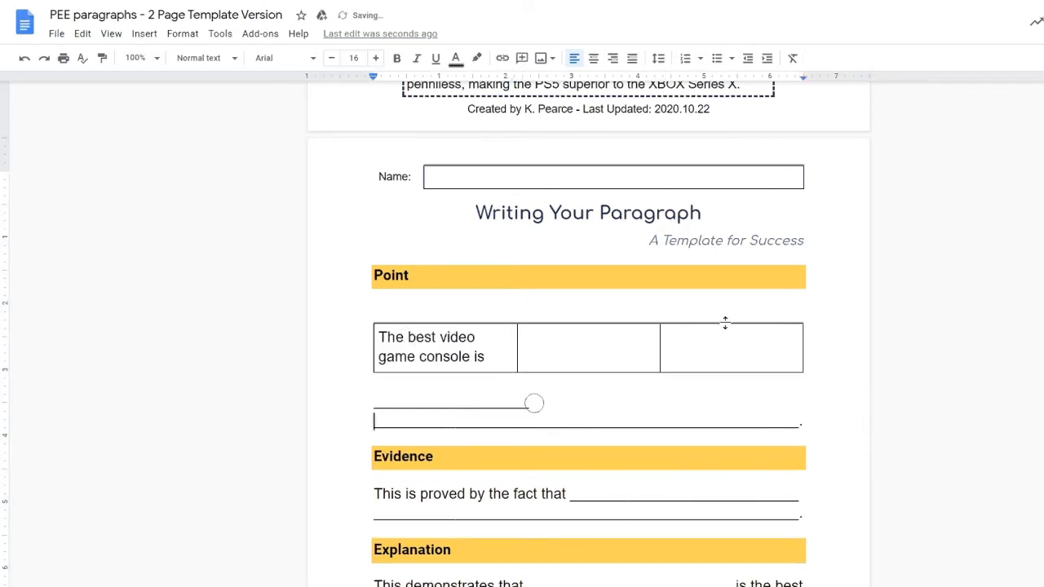
{"action": "left_click", "coordinate": [724, 338]}
{"action": "key", "text": "ctrl+v"}
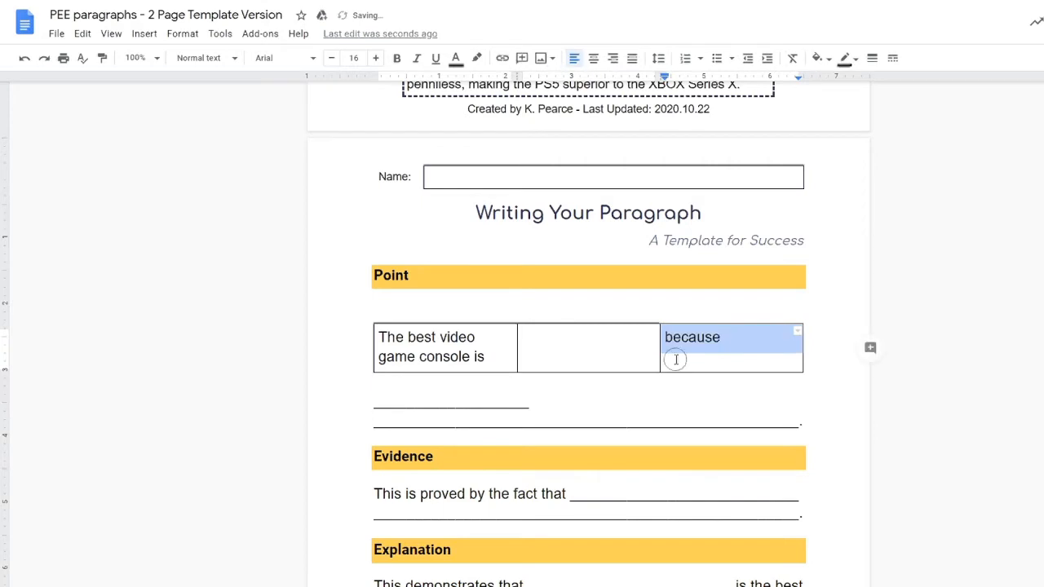
Step: Adjust the column borders so the first cell fits the sentence on one line
{"action": "left_click", "coordinate": [675, 359]}
{"action": "left_click", "coordinate": [558, 357]}
{"action": "left_click_drag", "start_coordinate": [513, 350], "coordinate": [578, 351]}
{"action": "left_click_drag", "start_coordinate": [659, 347], "coordinate": [709, 347]}
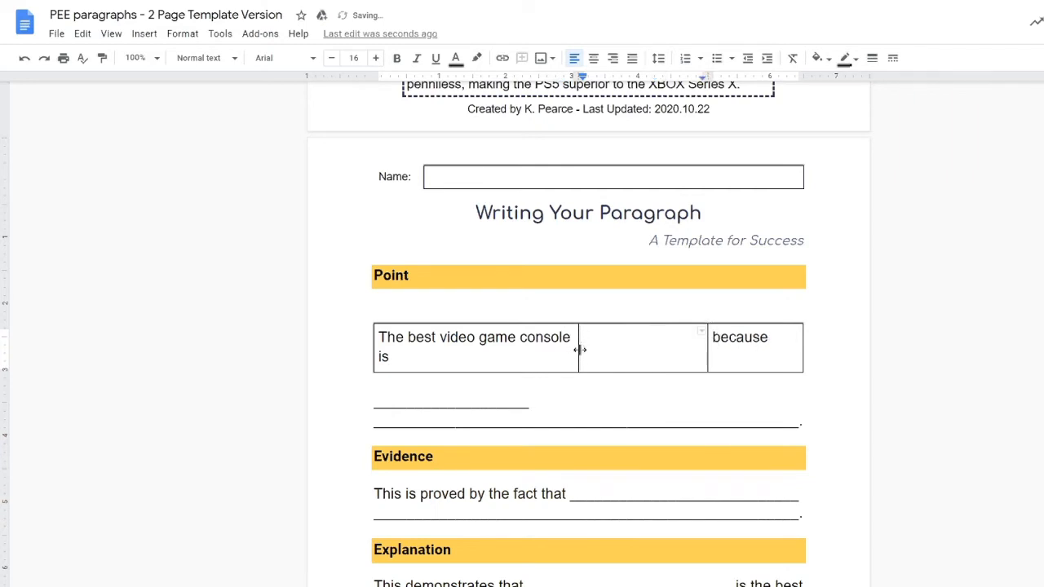
{"action": "left_click_drag", "start_coordinate": [580, 350], "coordinate": [602, 347]}
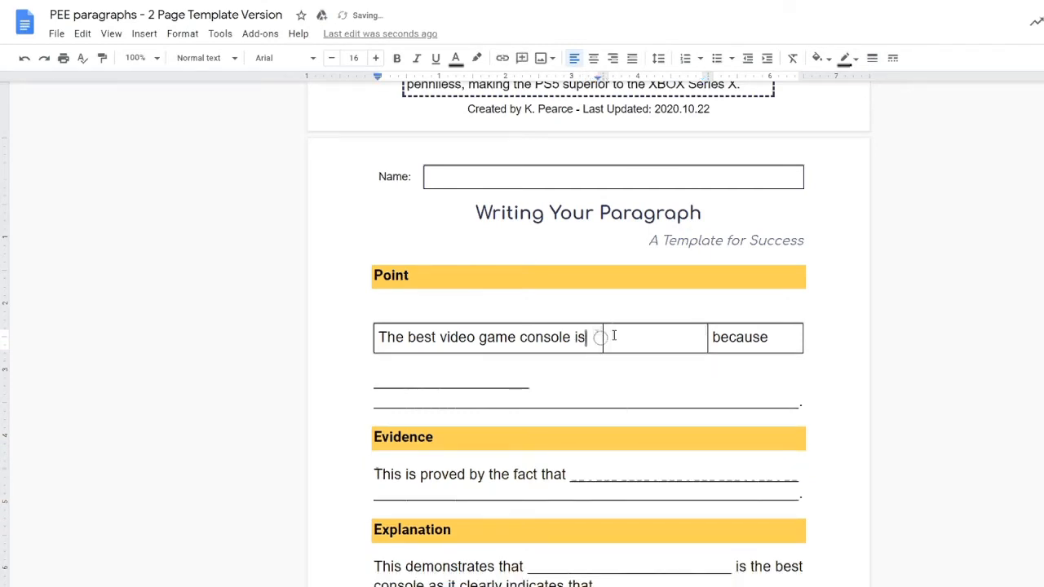
{"action": "left_click_drag", "start_coordinate": [707, 337], "coordinate": [490, 337]}
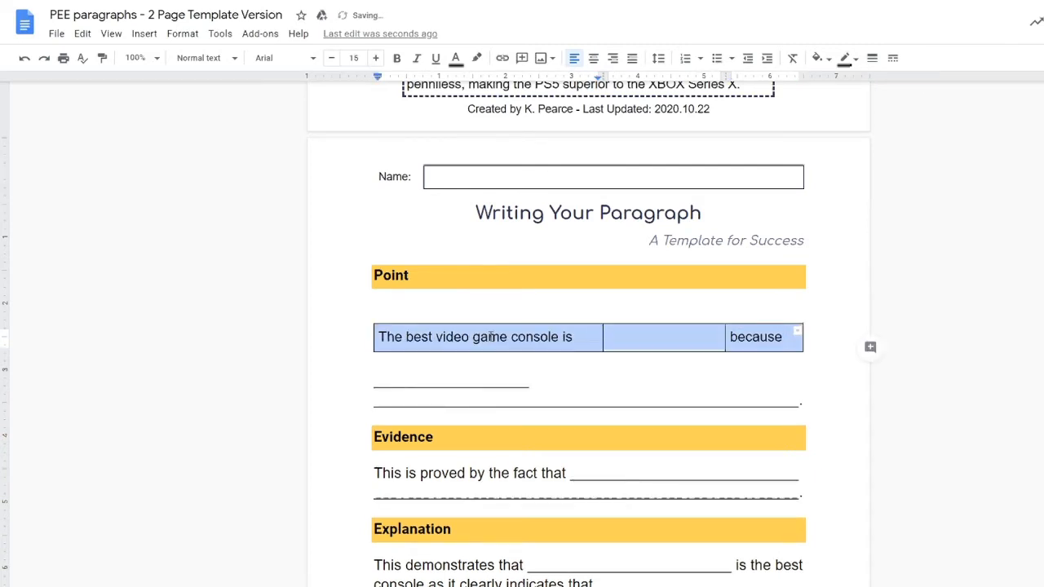
Step: Set the row text to 14pt, narrow the first column, and centre the middle answer cell
{"action": "key", "text": "ctrl+shift+comma"}
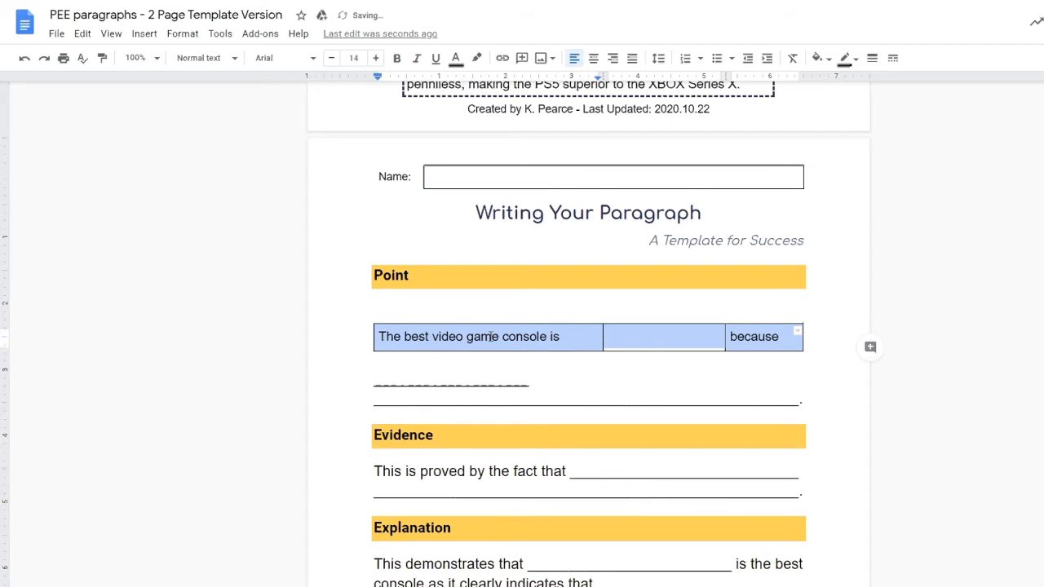
{"action": "left_click", "coordinate": [618, 359]}
{"action": "left_click_drag", "start_coordinate": [569, 334], "coordinate": [565, 333]}
{"action": "left_click", "coordinate": [561, 336]}
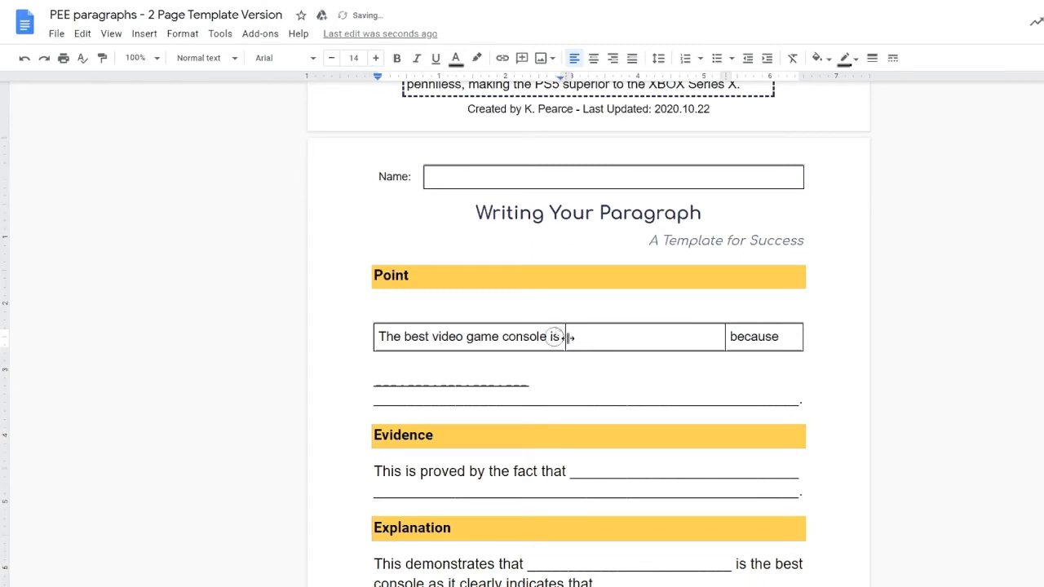
{"action": "left_click", "coordinate": [585, 337]}
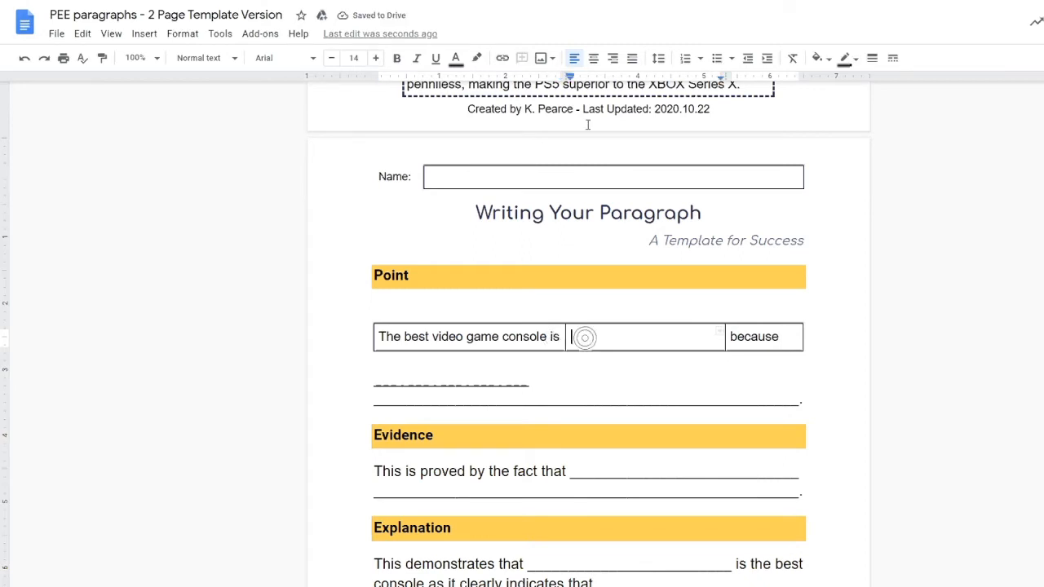
{"action": "left_click", "coordinate": [596, 61]}
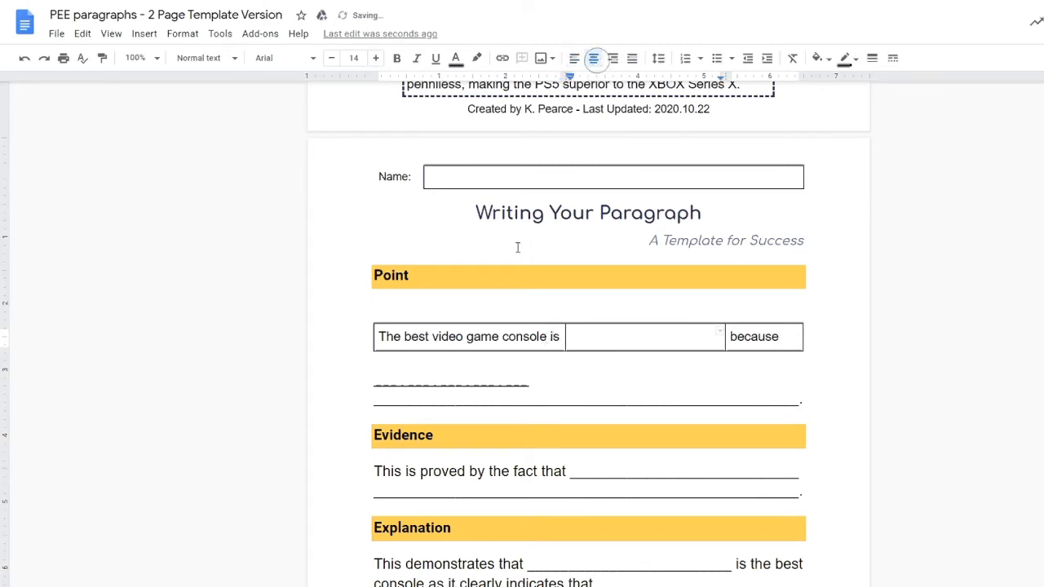
Step: Set the row's borders to 0pt, give only the middle cell a 1pt border
{"action": "left_click_drag", "start_coordinate": [783, 335], "coordinate": [489, 334]}
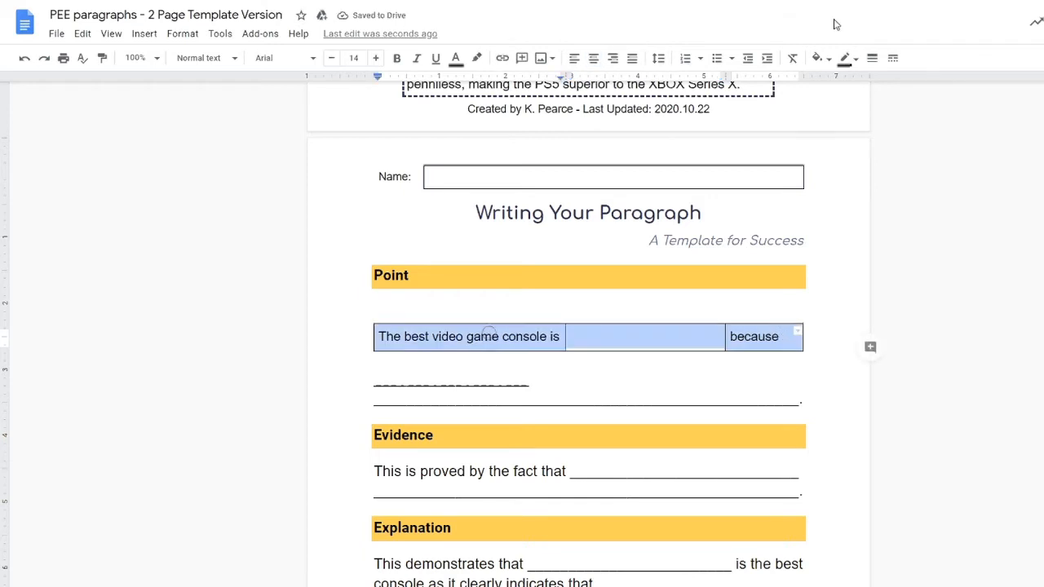
{"action": "left_click", "coordinate": [872, 58]}
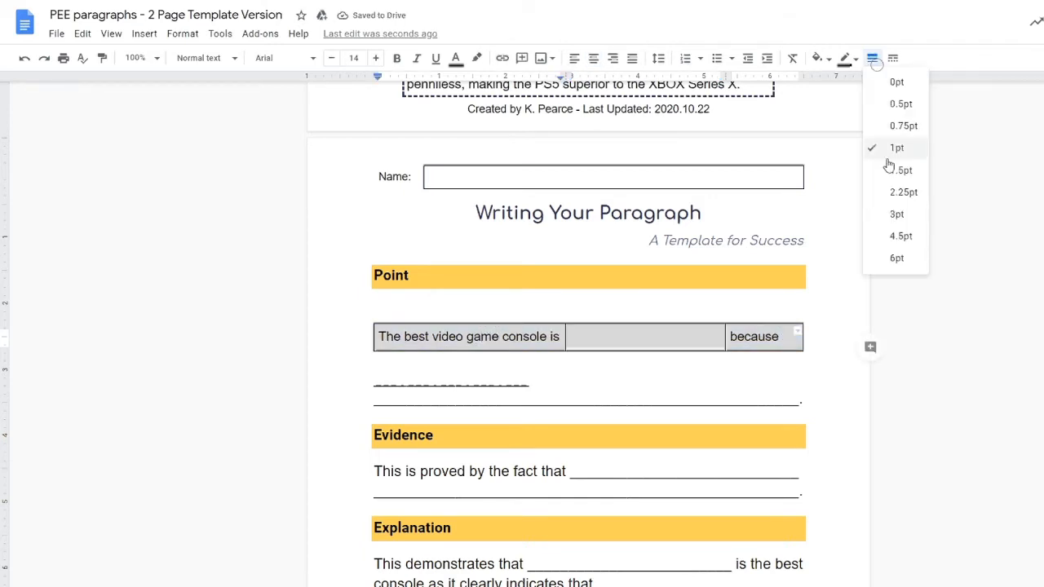
{"action": "left_click", "coordinate": [896, 82]}
{"action": "left_click", "coordinate": [633, 337]}
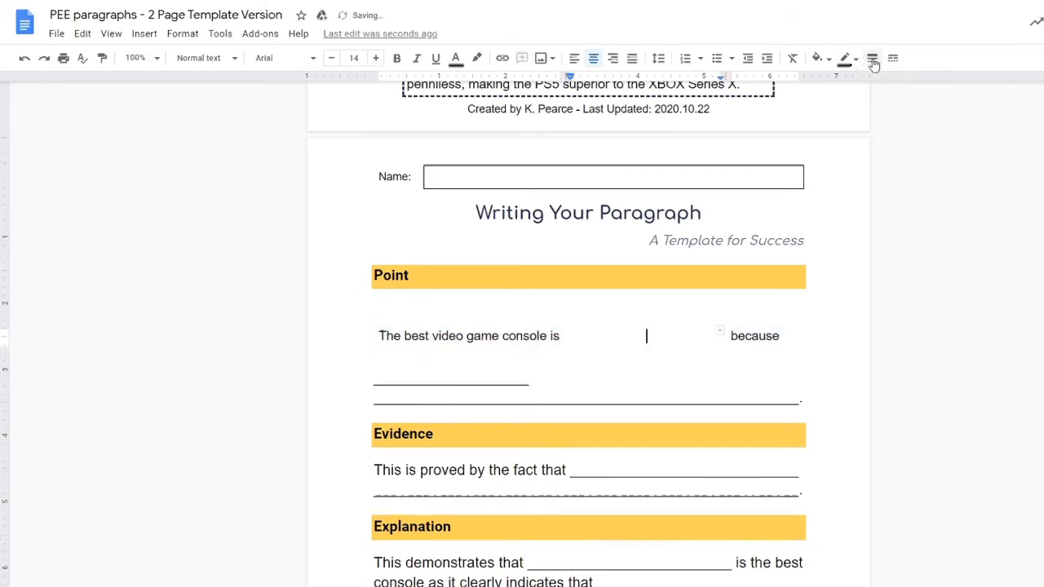
{"action": "left_click", "coordinate": [872, 57]}
{"action": "left_click", "coordinate": [896, 149]}
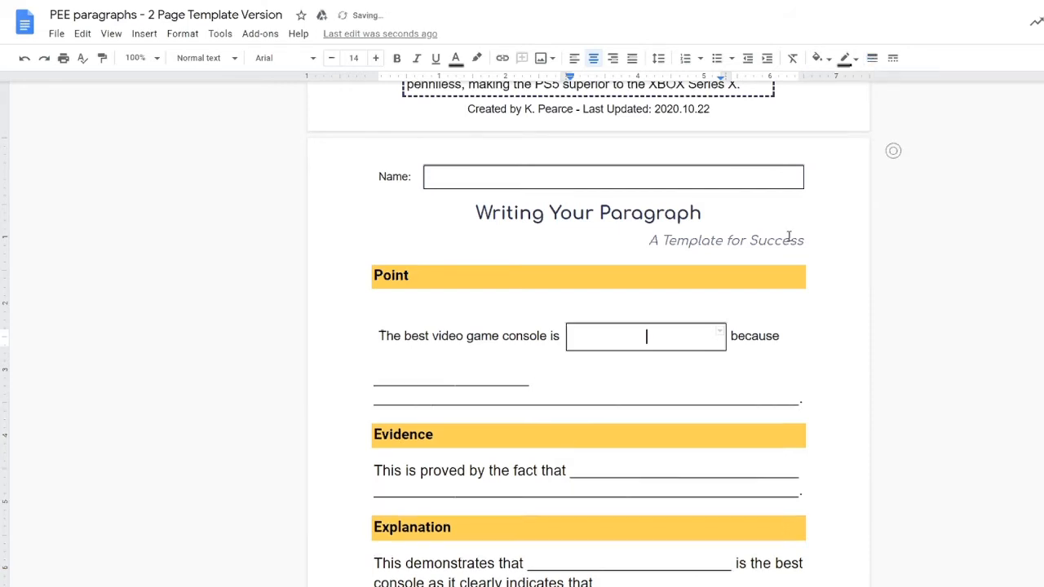
{"action": "left_click", "coordinate": [667, 374]}
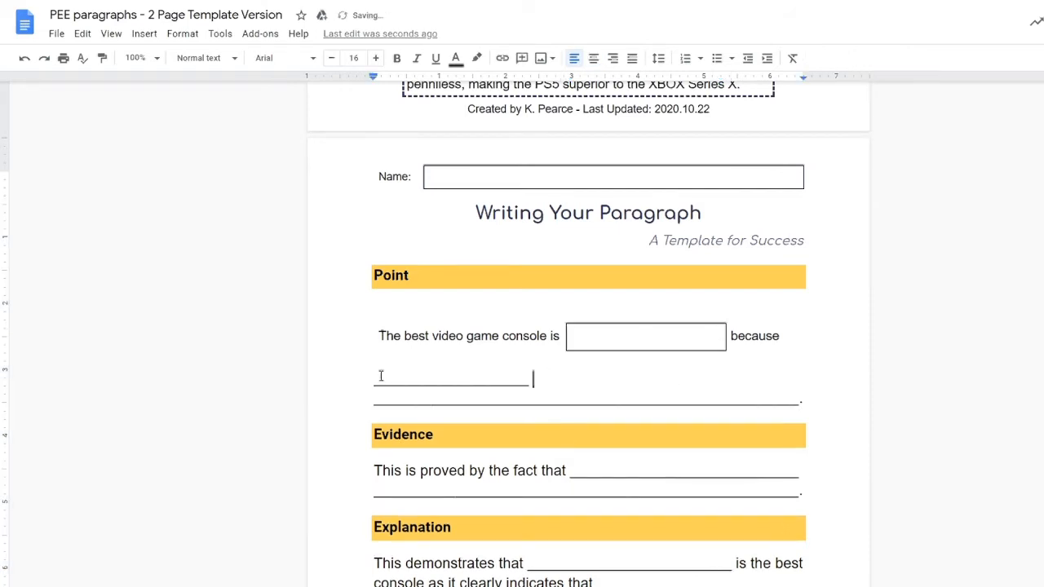
{"action": "left_click_drag", "start_coordinate": [380, 375], "coordinate": [805, 403]}
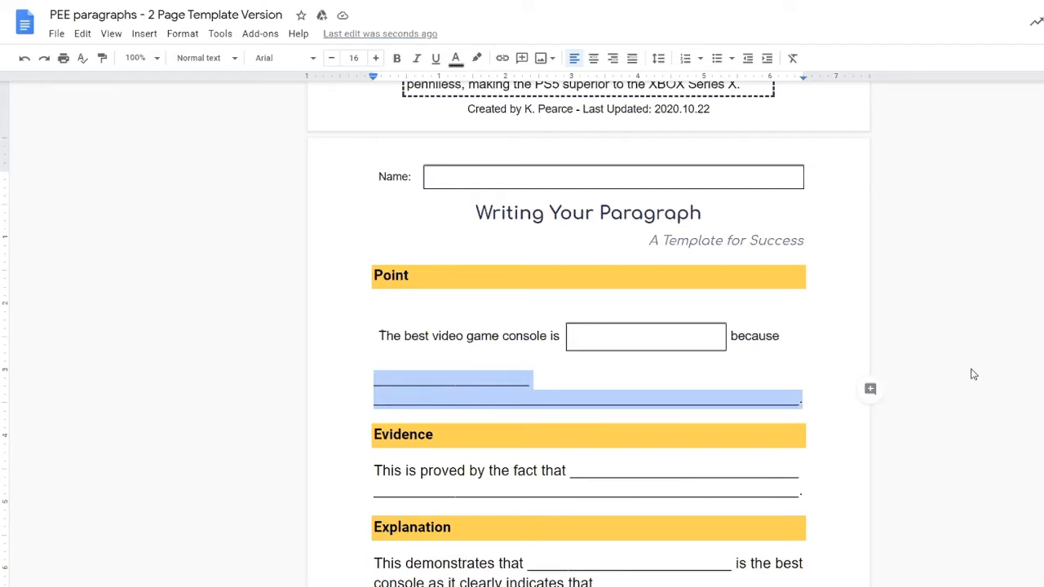
Step: Delete the two underscore answer lines under Point, keeping the final full stop
{"action": "key", "text": "shift+Left"}
{"action": "key", "text": "Right"}
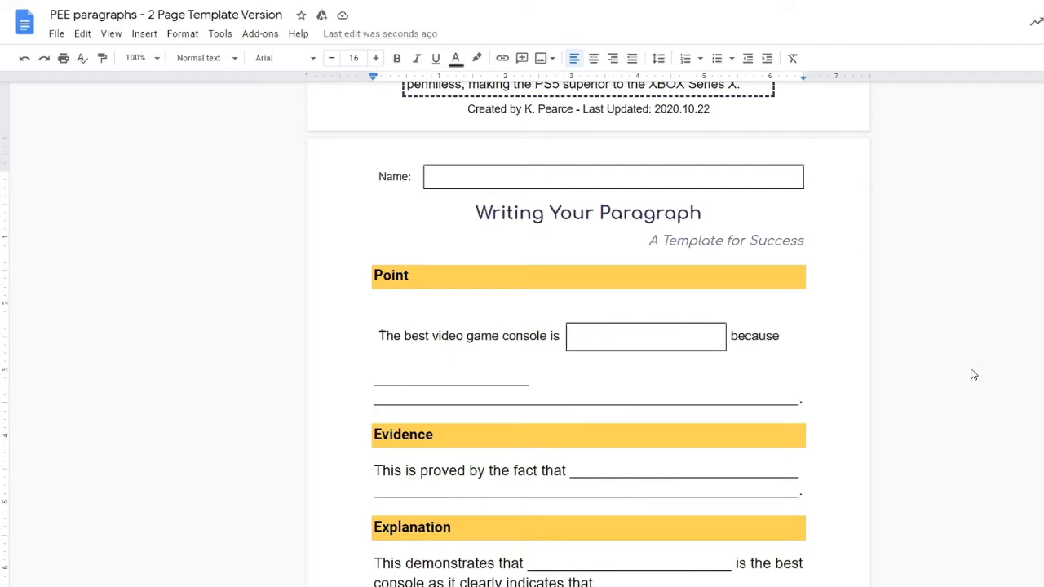
{"action": "key", "text": "Up"}
{"action": "key", "text": "Down"}
{"action": "key", "text": "shift+Up"}
{"action": "key", "text": "shift+Up"}
{"action": "key", "text": "BackSpace"}
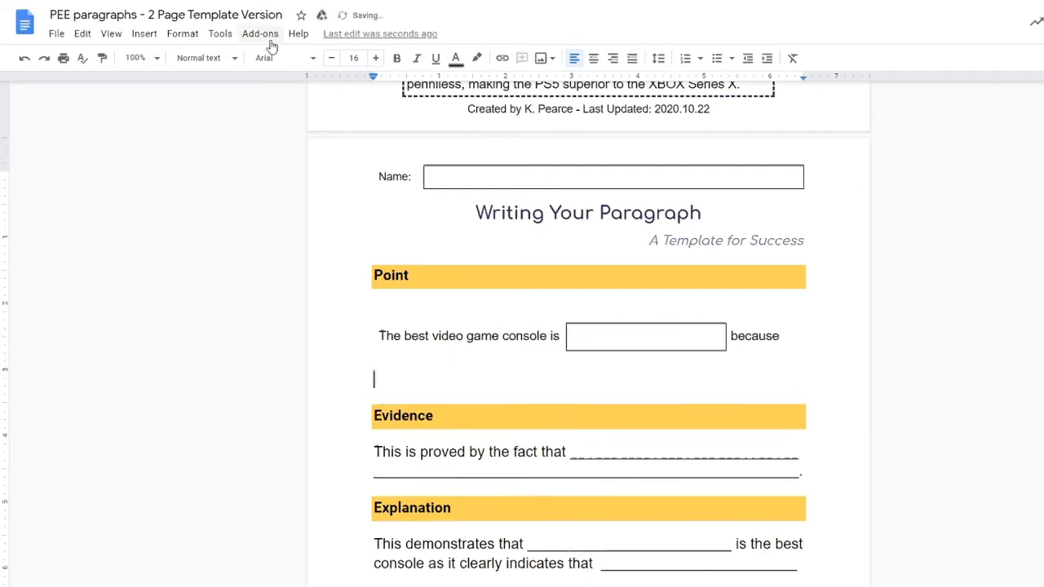
Step: Insert a 2x1 table, widen the left cell, and type '.' in the right cell
{"action": "left_click", "coordinate": [150, 38]}
{"action": "mouse_move", "coordinate": [168, 80]}
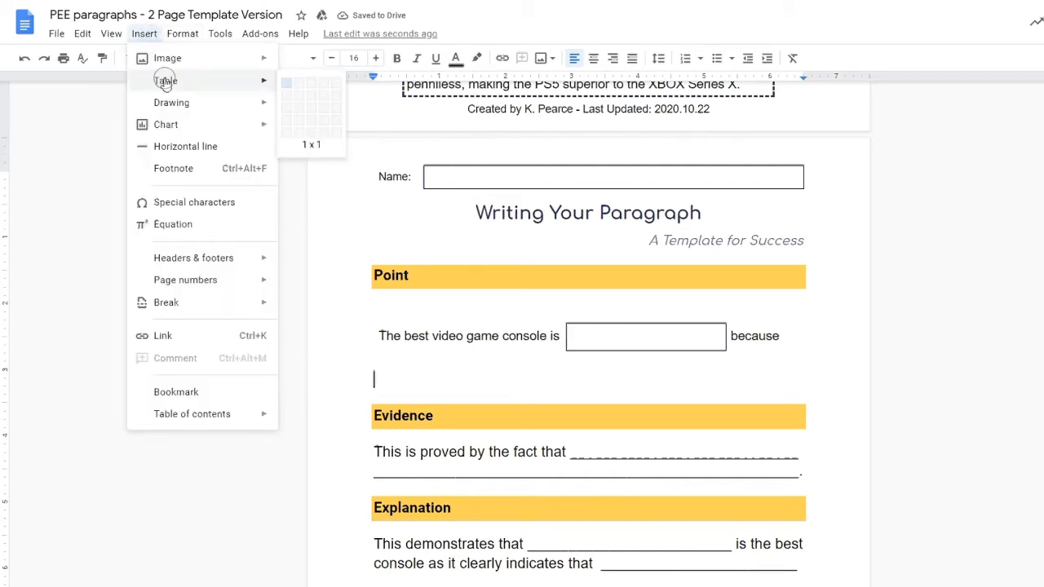
{"action": "left_click", "coordinate": [299, 87]}
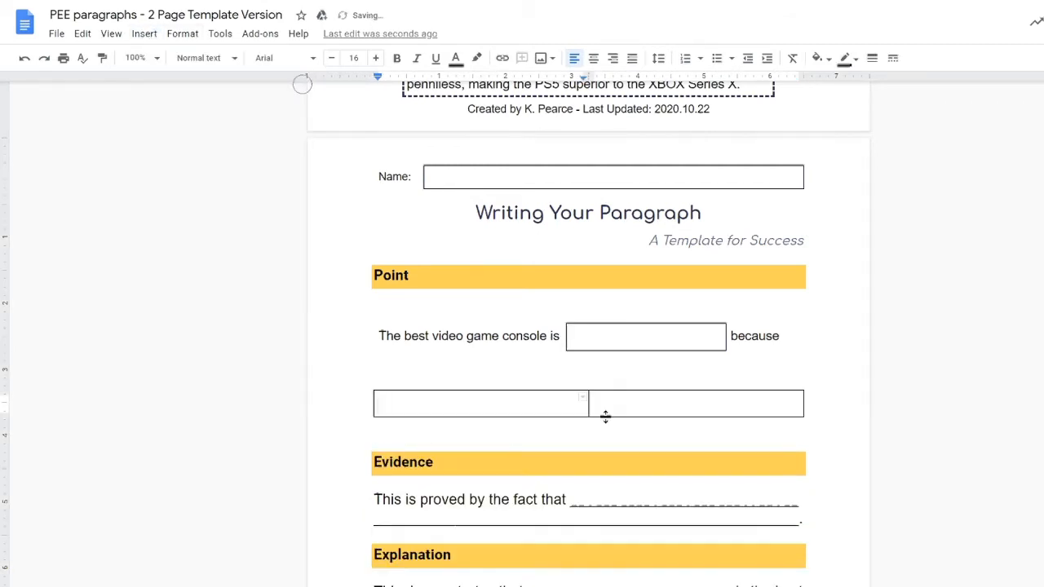
{"action": "left_click_drag", "start_coordinate": [586, 400], "coordinate": [778, 403]}
{"action": "left_click", "coordinate": [788, 404]}
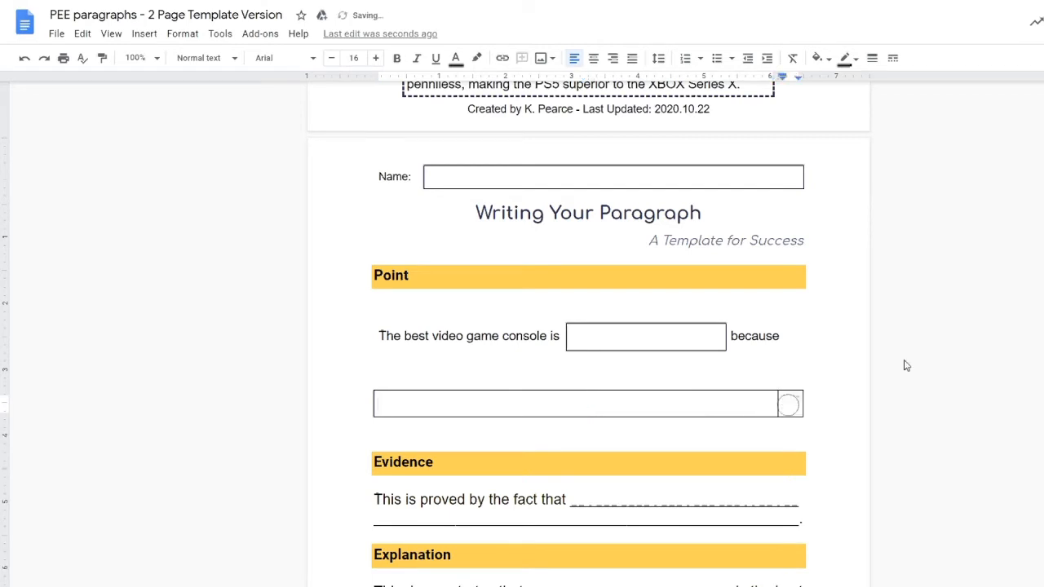
{"action": "type", "text": "."}
{"action": "left_click_drag", "start_coordinate": [781, 408], "coordinate": [785, 407]}
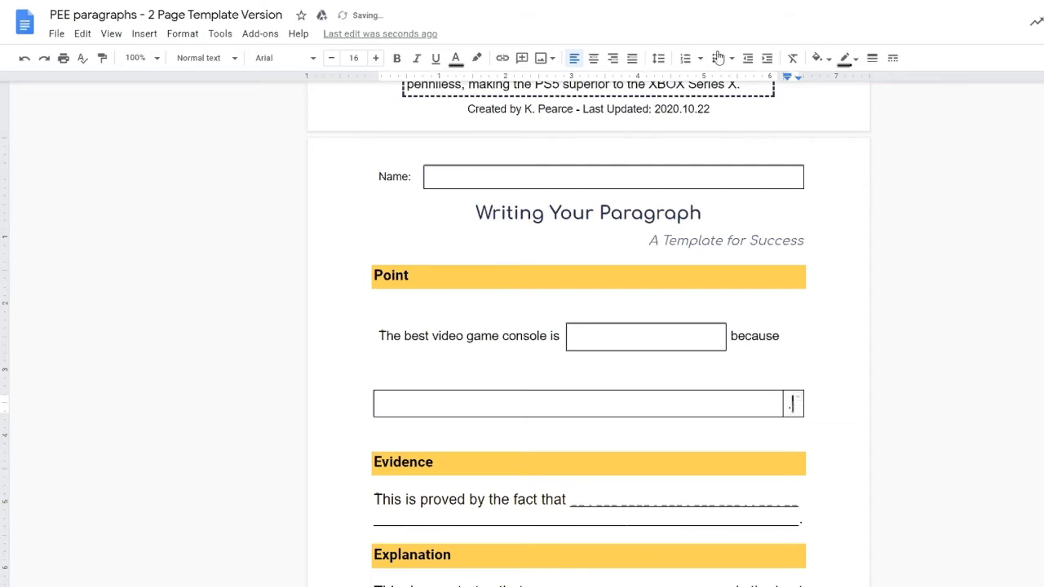
Step: Set the full-stop cell's border to 0pt and the wide answer cell's border to 1pt
{"action": "left_click", "coordinate": [869, 59]}
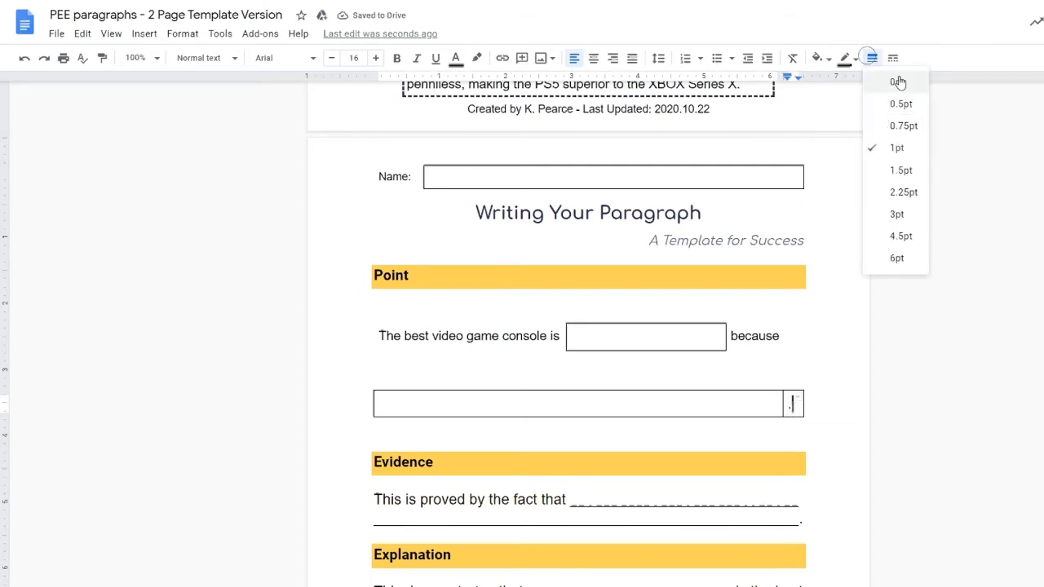
{"action": "left_click", "coordinate": [897, 81]}
{"action": "left_click", "coordinate": [693, 397]}
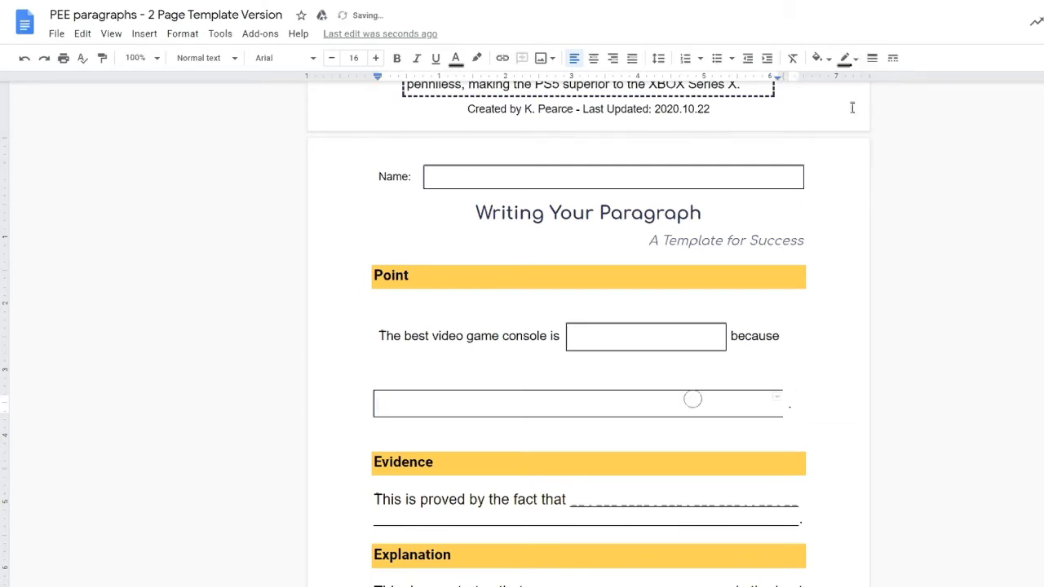
{"action": "left_click", "coordinate": [873, 59]}
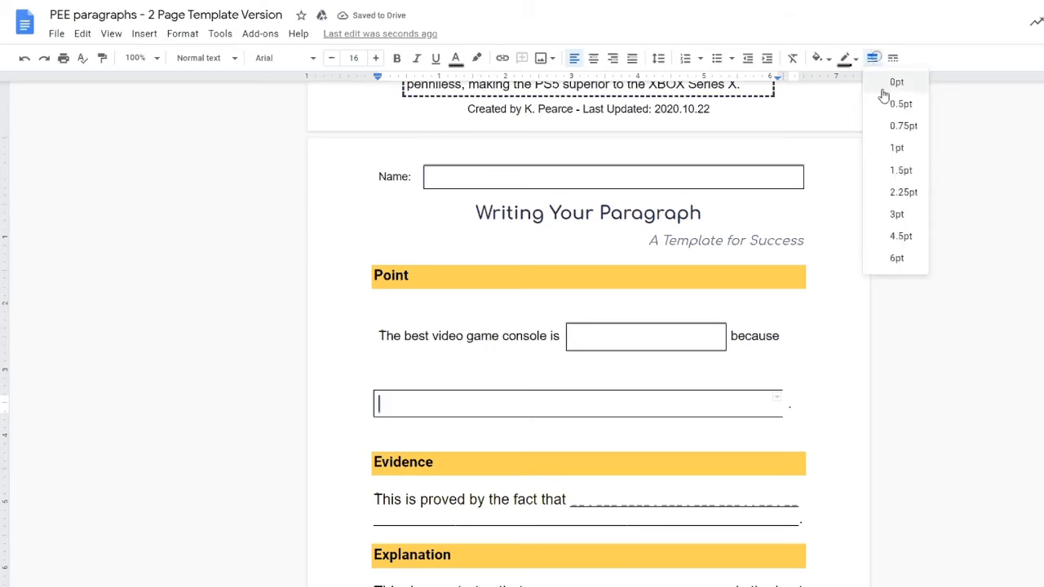
{"action": "left_click", "coordinate": [897, 148]}
Step: Remove the extra blank line above the table and shrink the spacer line to 8pt
{"action": "left_click", "coordinate": [438, 375]}
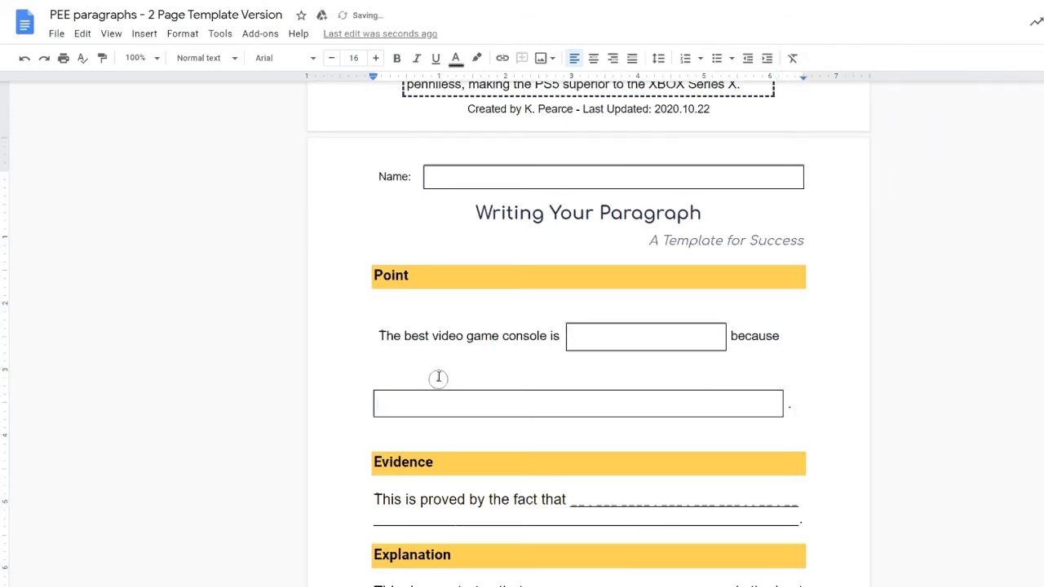
{"action": "key", "text": "BackSpace"}
{"action": "key", "text": "Down"}
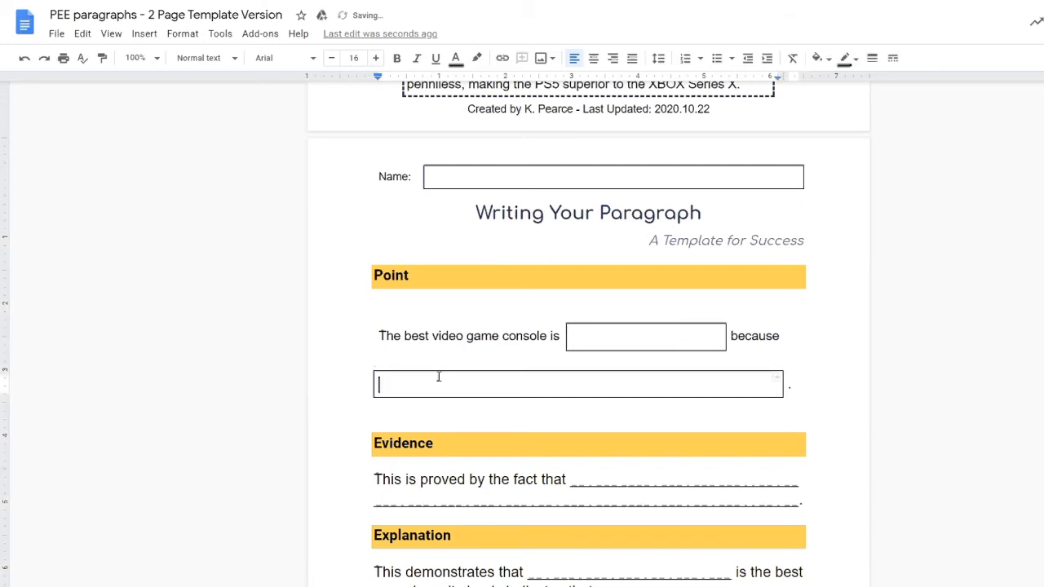
{"action": "key", "text": "Up"}
{"action": "key", "text": "shift+Down"}
{"action": "key", "text": "ctrl+shift+comma"}
{"action": "key", "text": "ctrl+shift+comma"}
{"action": "key", "text": "ctrl+shift+comma"}
{"action": "key", "text": "ctrl+shift+comma"}
{"action": "key", "text": "ctrl+shift+comma"}
{"action": "key", "text": "ctrl+shift+comma"}
{"action": "key", "text": "ctrl+shift+comma"}
{"action": "key", "text": "ctrl+shift+comma"}
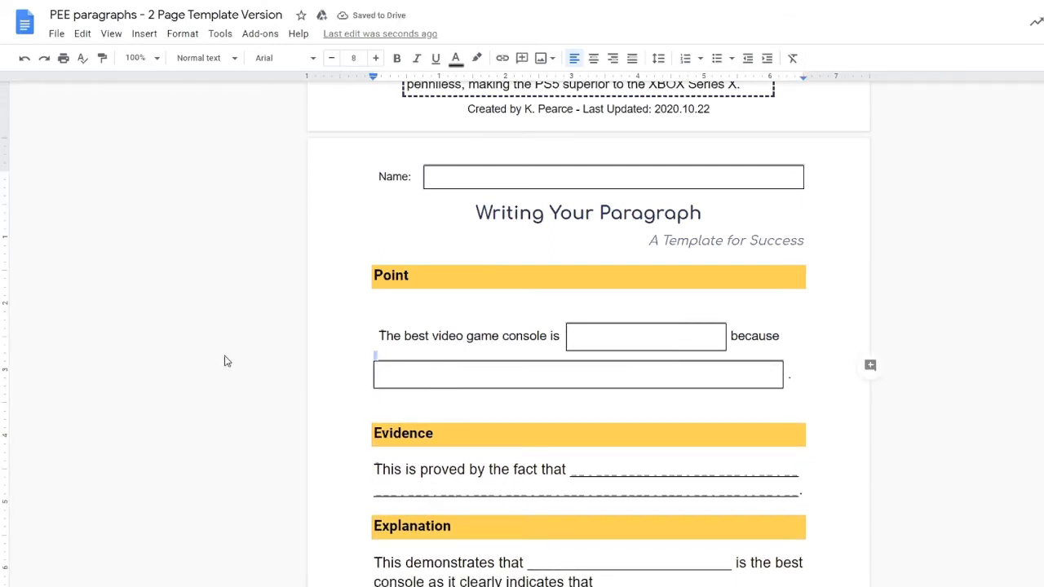
Step: Type sample answers 'X-Box' and 'Of these reasons...' into the two Point answer boxes
{"action": "left_click", "coordinate": [595, 335]}
{"action": "type", "text": "X-Box"}
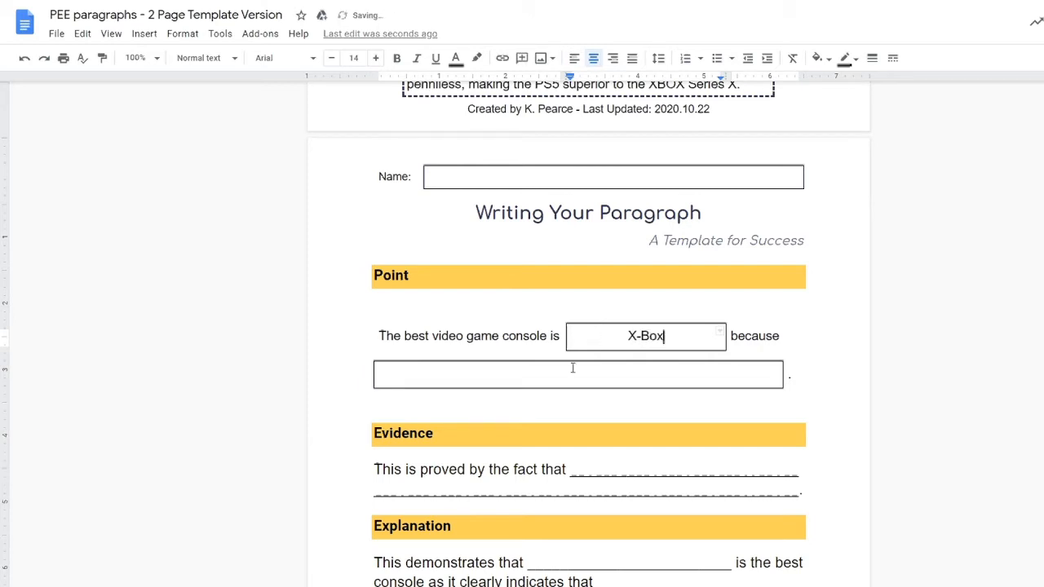
{"action": "left_click", "coordinate": [572, 368]}
{"action": "type", "text": "Of th"}
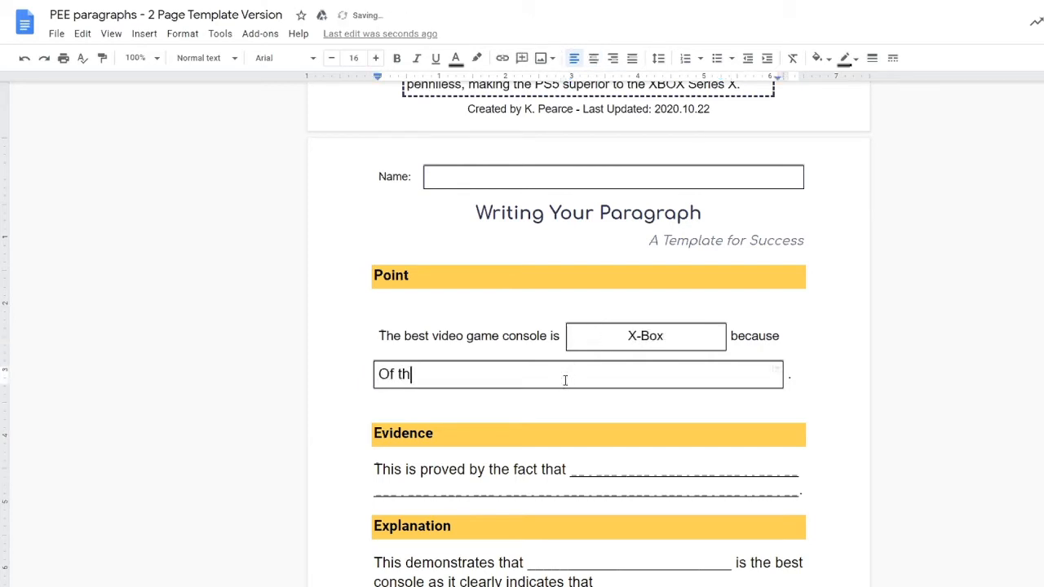
{"action": "type", "text": "ese reasons..."}
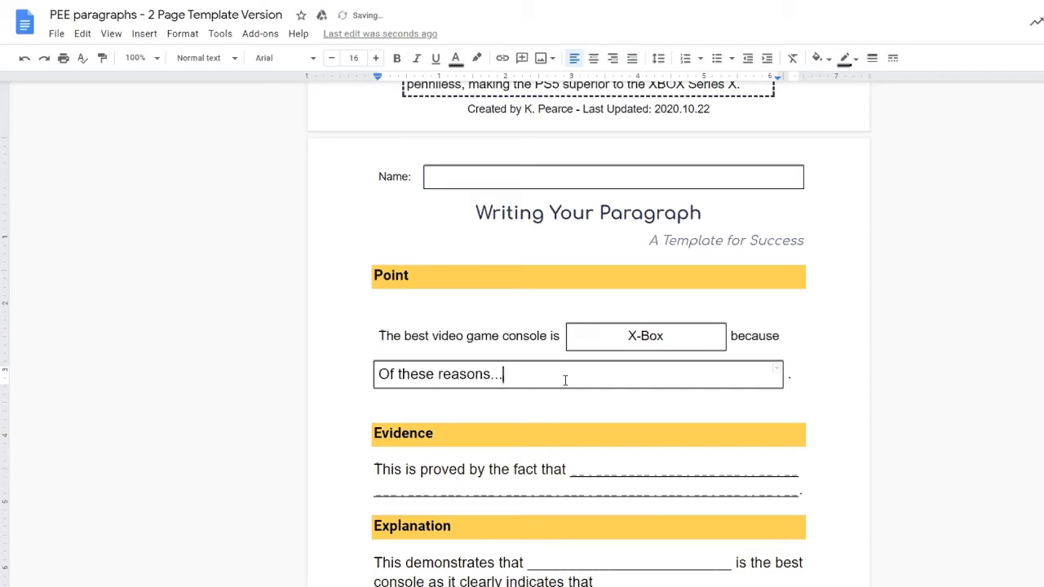
Step: Delete 'Of these reasons...' and 'X-Box' so both answer boxes are empty
{"action": "triple_click", "coordinate": [564, 380]}
{"action": "key", "text": "BackSpace"}
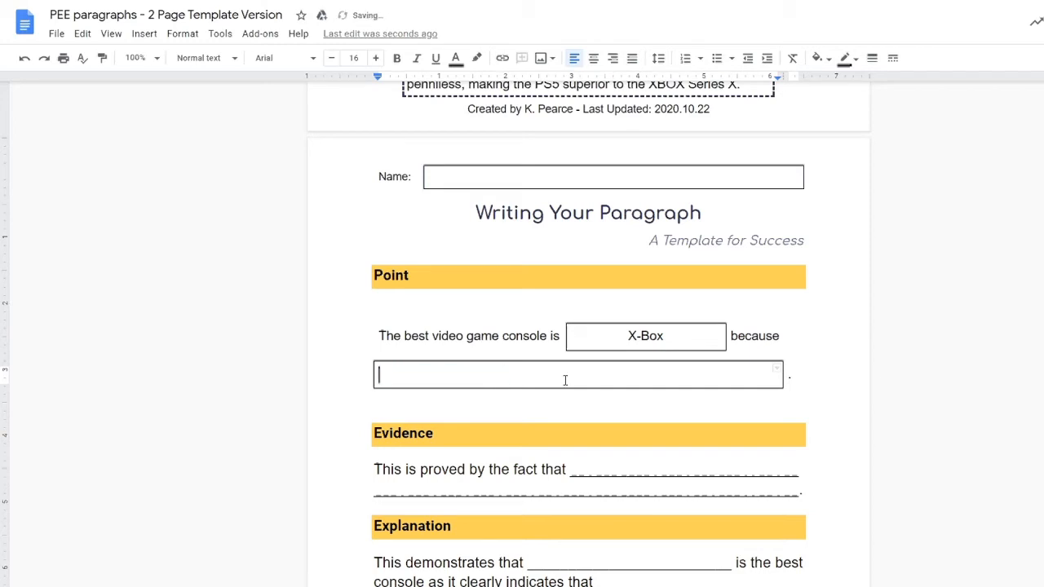
{"action": "left_click", "coordinate": [690, 334]}
{"action": "double_click", "coordinate": [691, 335]}
{"action": "key", "text": "BackSpace"}
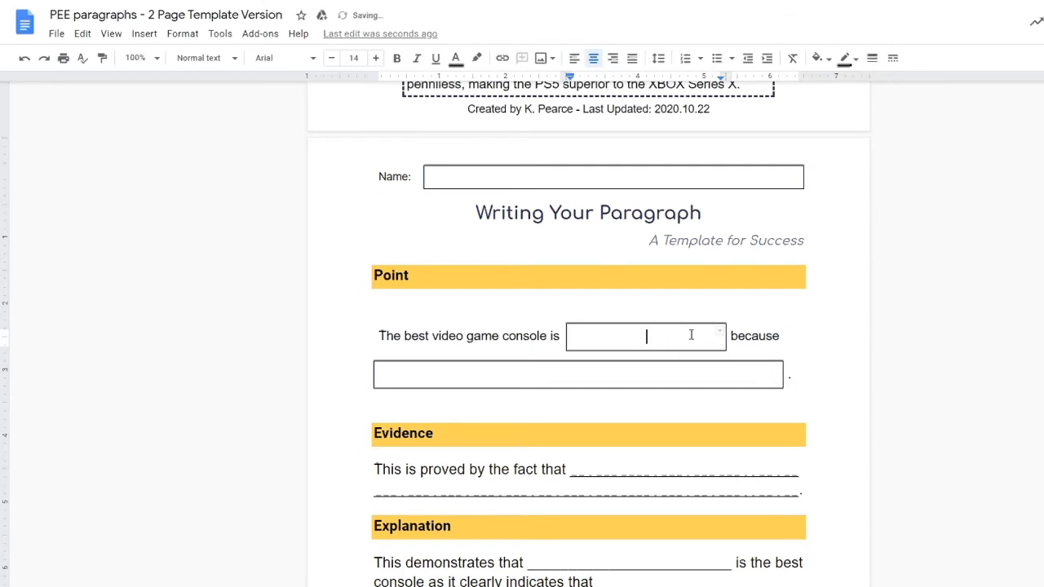
{"action": "left_click", "coordinate": [571, 471]}
Step: Replace the Evidence underscore lines with '...' and start a new line beneath
{"action": "key", "text": "shift+Down"}
{"action": "key", "text": "shift+End"}
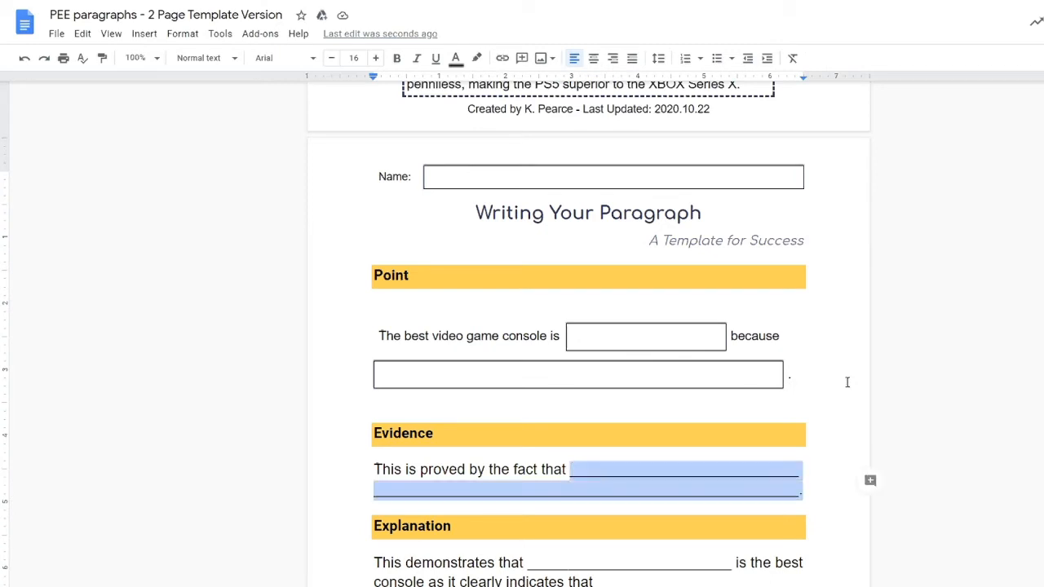
{"action": "key", "text": "shift+Up"}
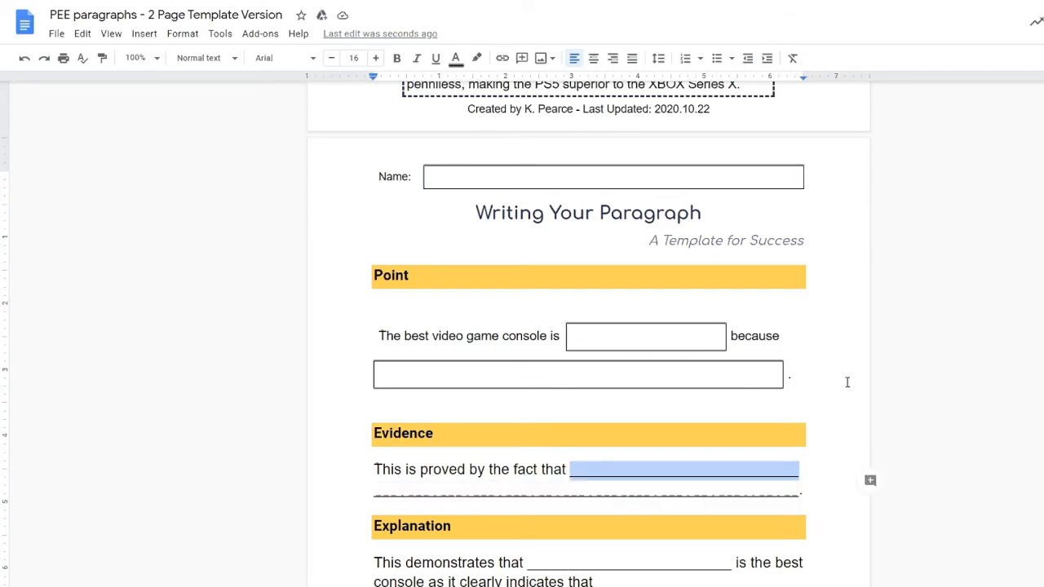
{"action": "key", "text": "shift+Down"}
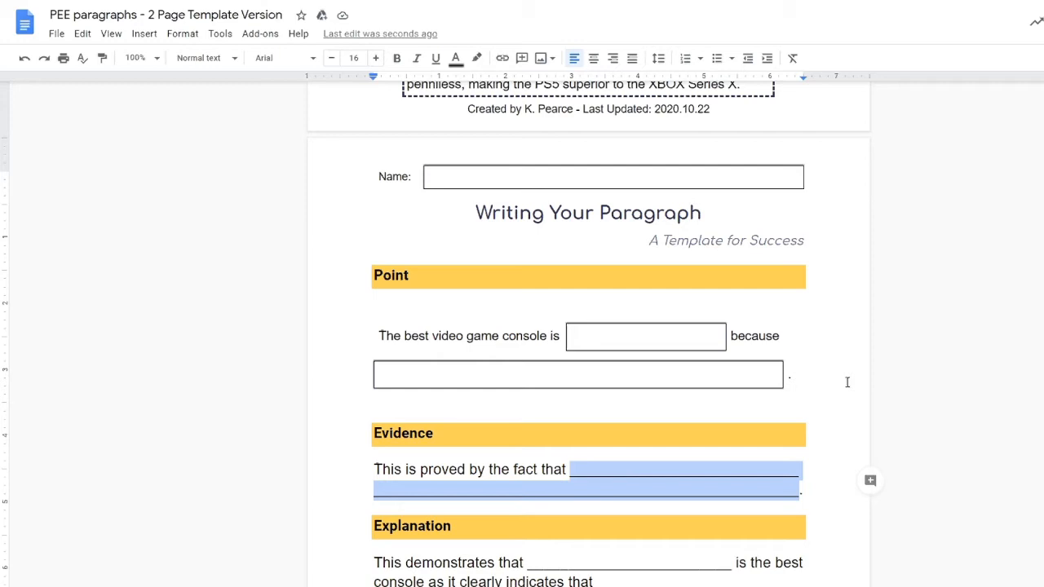
{"action": "key", "text": "BackSpace"}
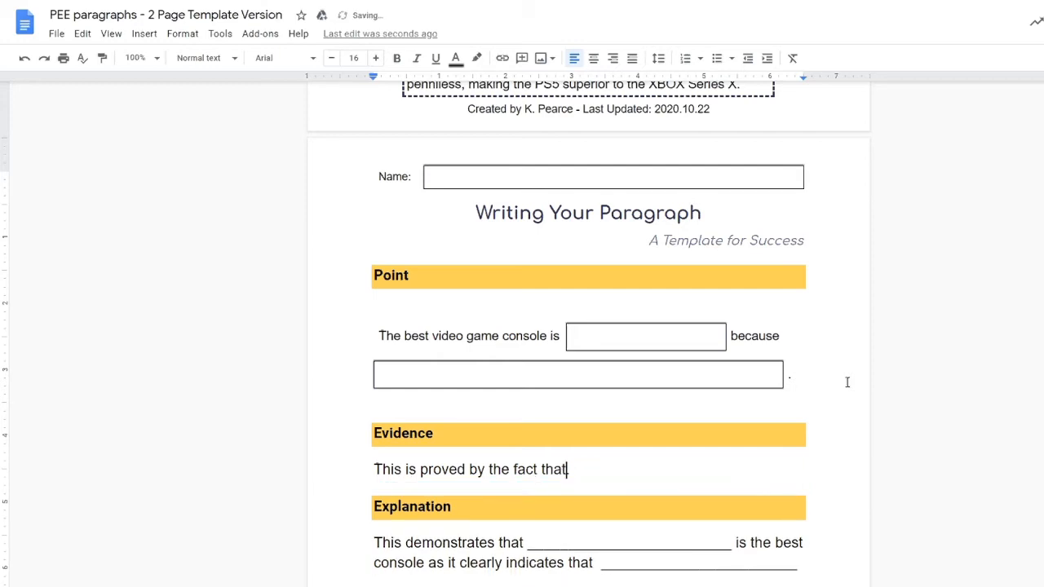
{"action": "type", "text": "..."}
{"action": "key", "text": "Return"}
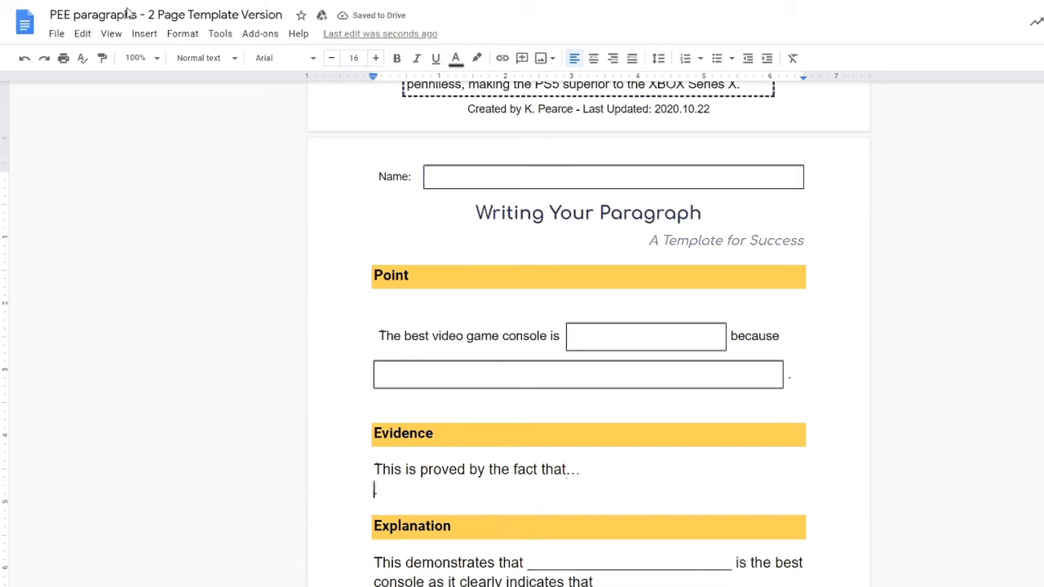
Step: Insert a 1x1 table as the Evidence answer box and remove the extra empty line
{"action": "left_click", "coordinate": [144, 34]}
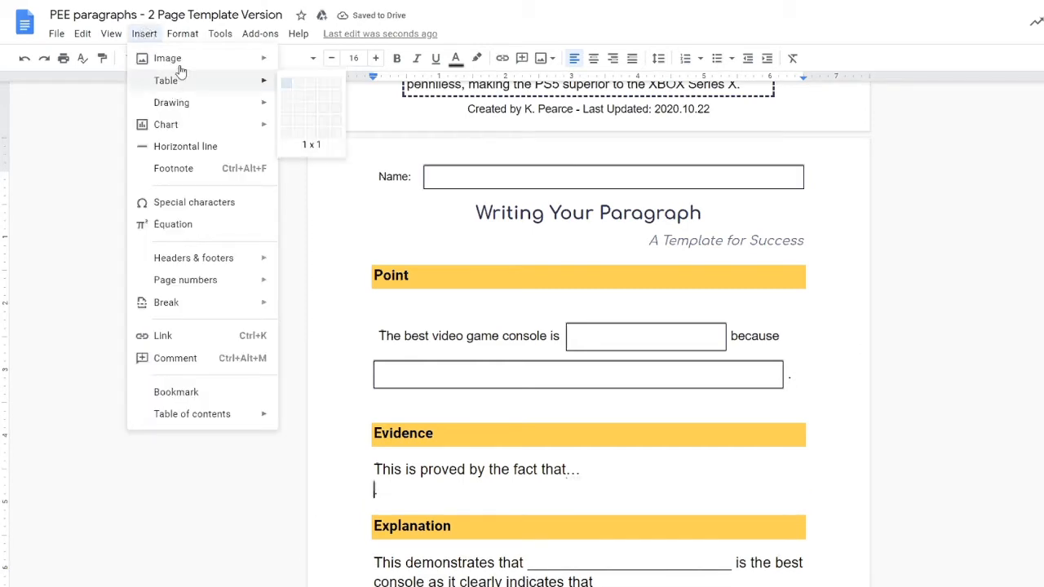
{"action": "mouse_move", "coordinate": [181, 88]}
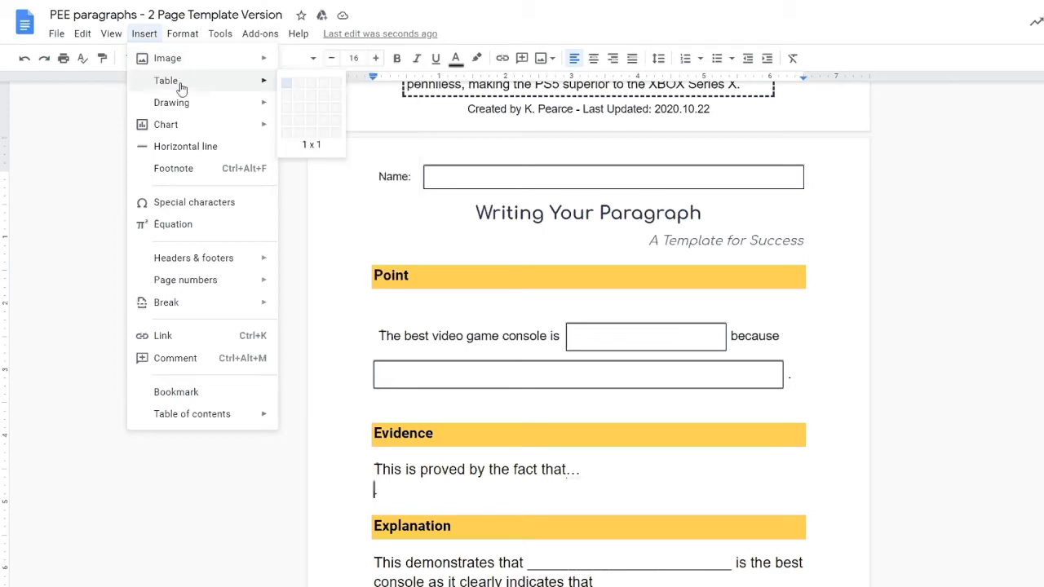
{"action": "left_click", "coordinate": [286, 84]}
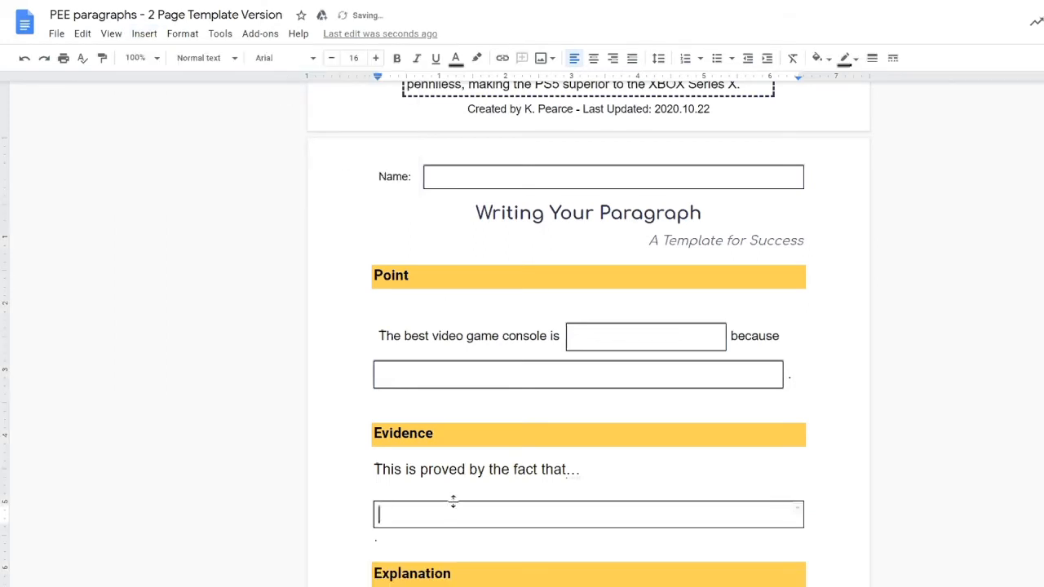
{"action": "scroll", "coordinate": [432, 449], "scroll_direction": "down", "scroll_amount": 3}
{"action": "left_click", "coordinate": [414, 364]}
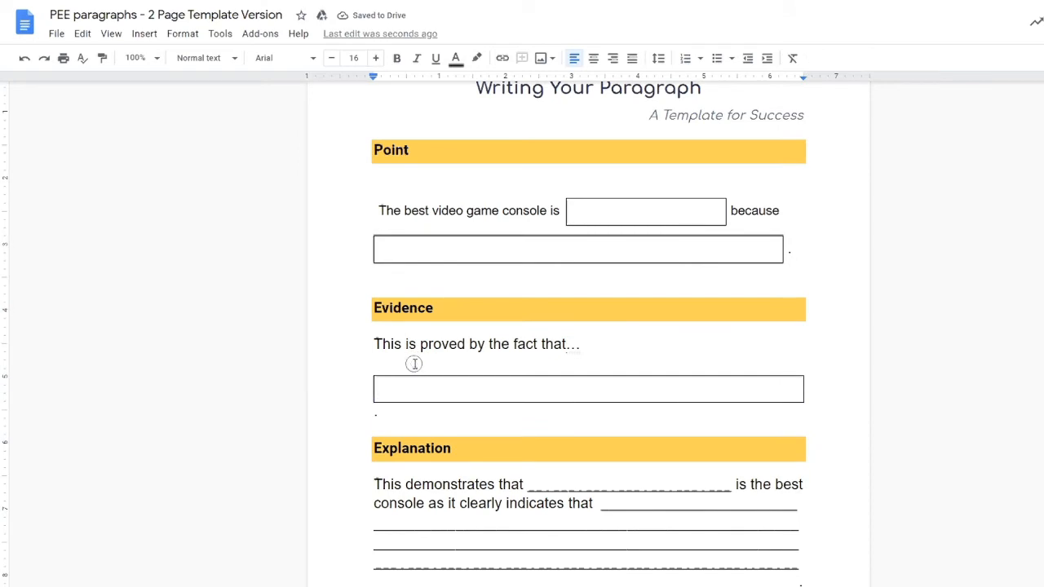
{"action": "key", "text": "BackSpace"}
Step: Turn on a 2-inch minimum row height for the Evidence table
{"action": "right_click", "coordinate": [418, 372]}
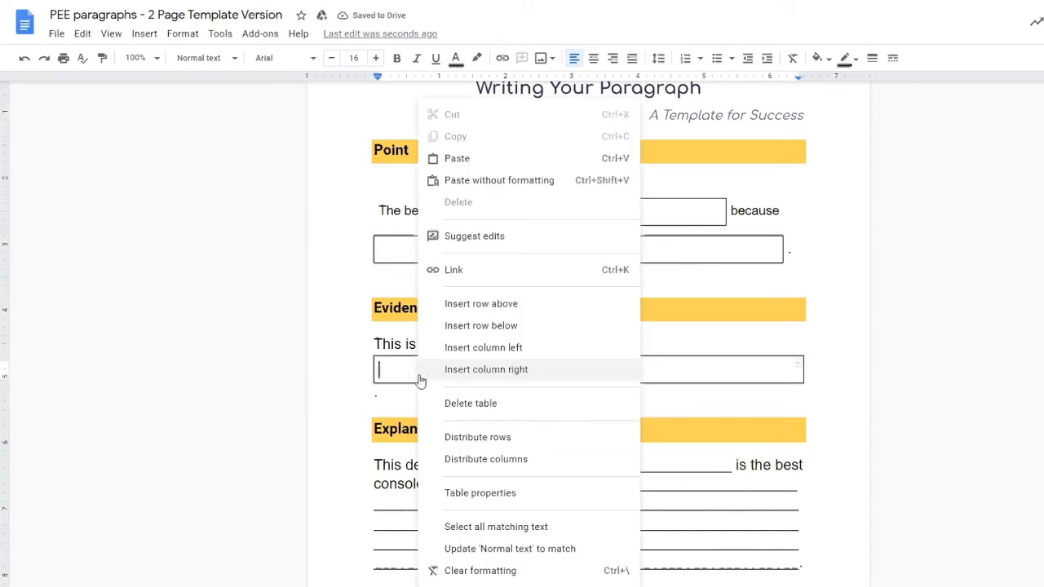
{"action": "left_click", "coordinate": [485, 494]}
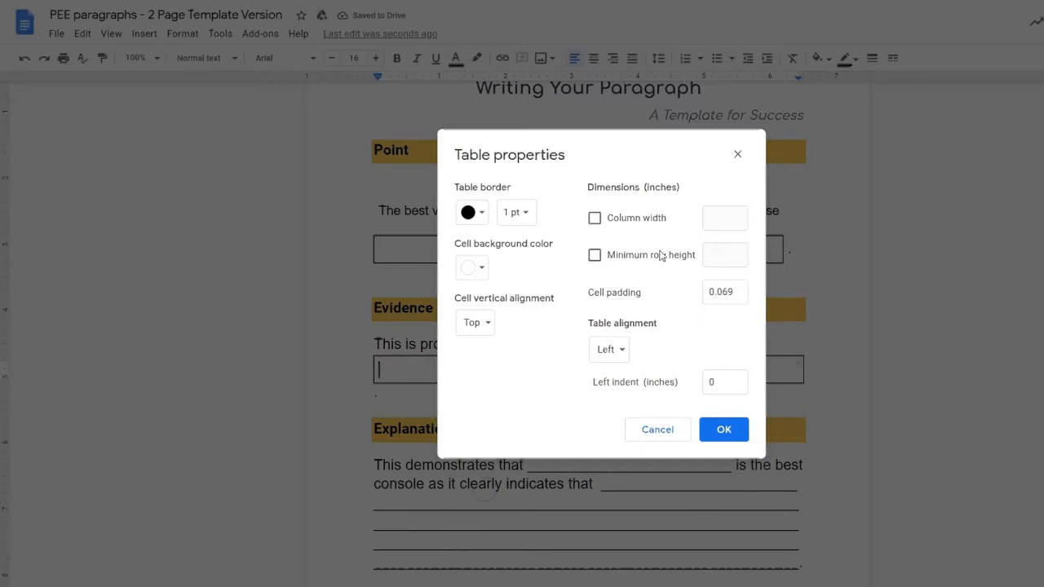
{"action": "left_click", "coordinate": [596, 257]}
{"action": "left_click", "coordinate": [711, 257]}
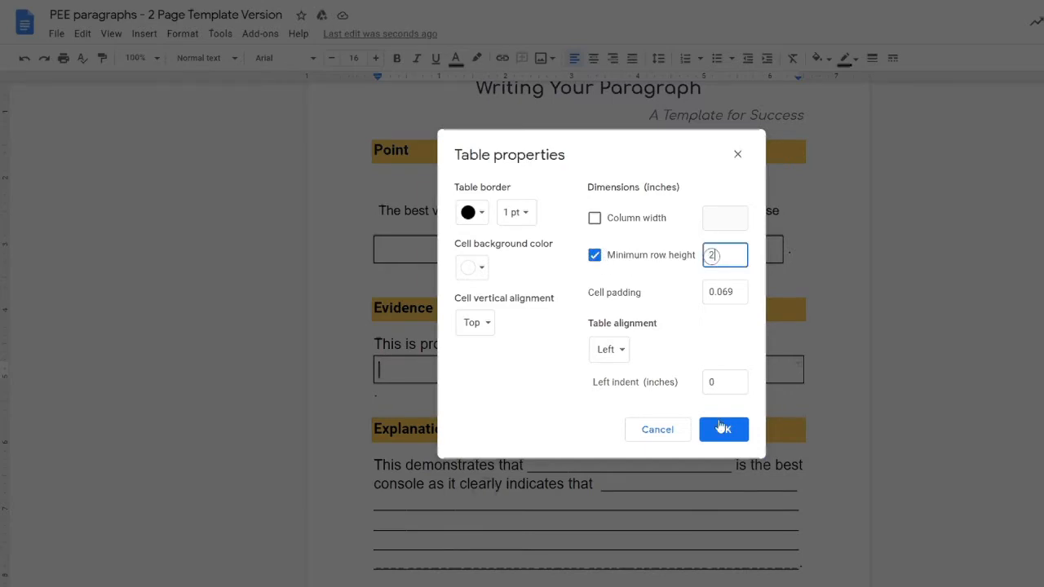
{"action": "left_click", "coordinate": [723, 429]}
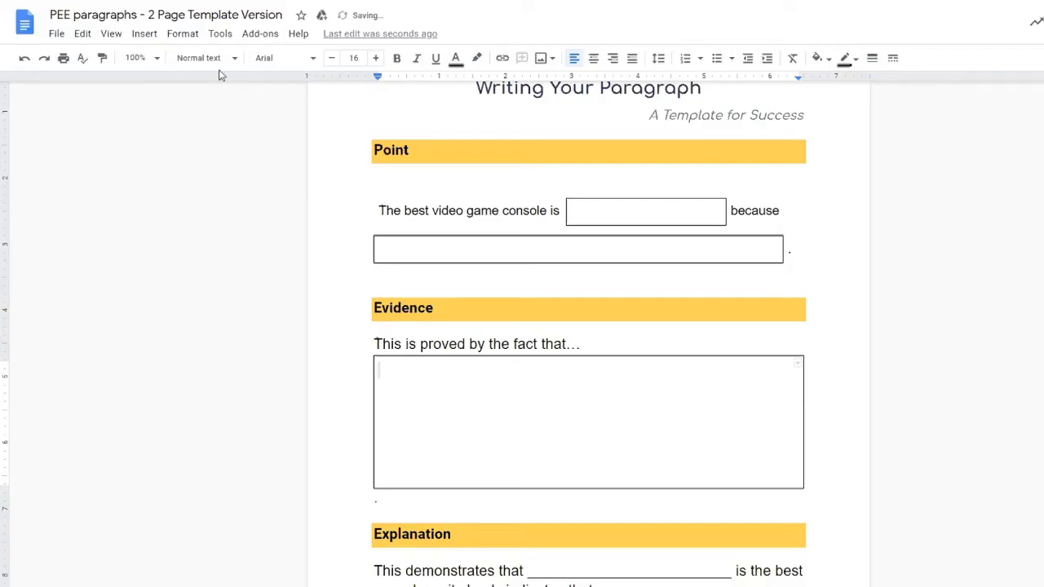
Step: Lower the Evidence box's minimum row height to 1 inch and delete the empty line beneath it
{"action": "right_click", "coordinate": [405, 360]}
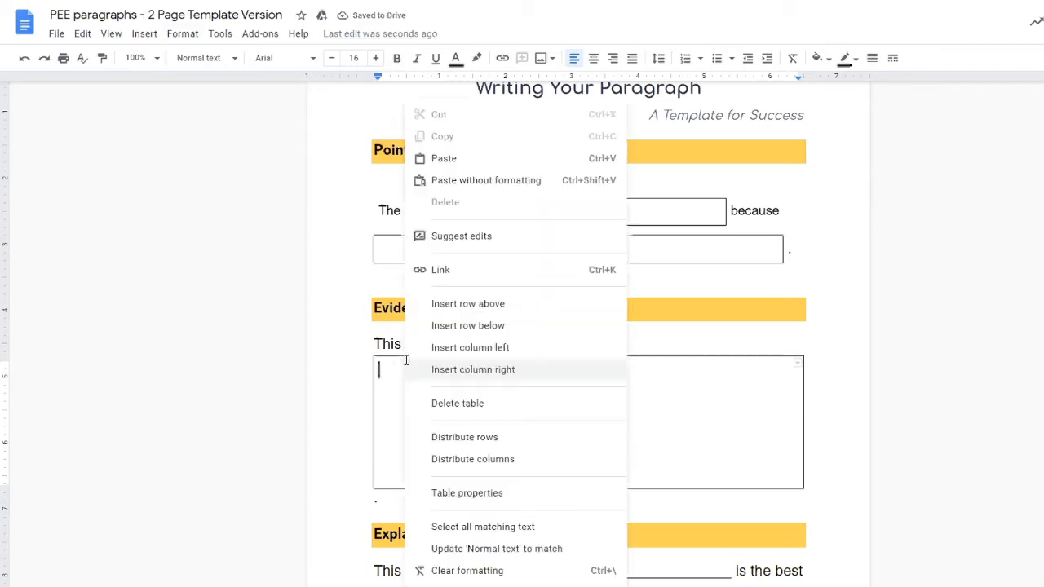
{"action": "left_click", "coordinate": [485, 493]}
{"action": "left_click", "coordinate": [713, 258]}
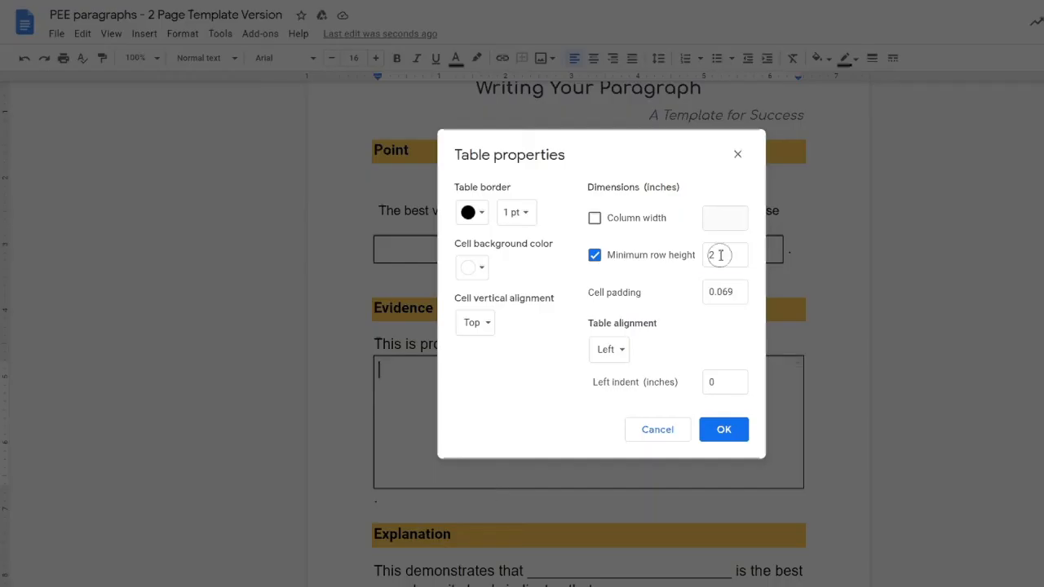
{"action": "key", "text": "BackSpace"}
{"action": "type", "text": "1"}
{"action": "left_click", "coordinate": [723, 433]}
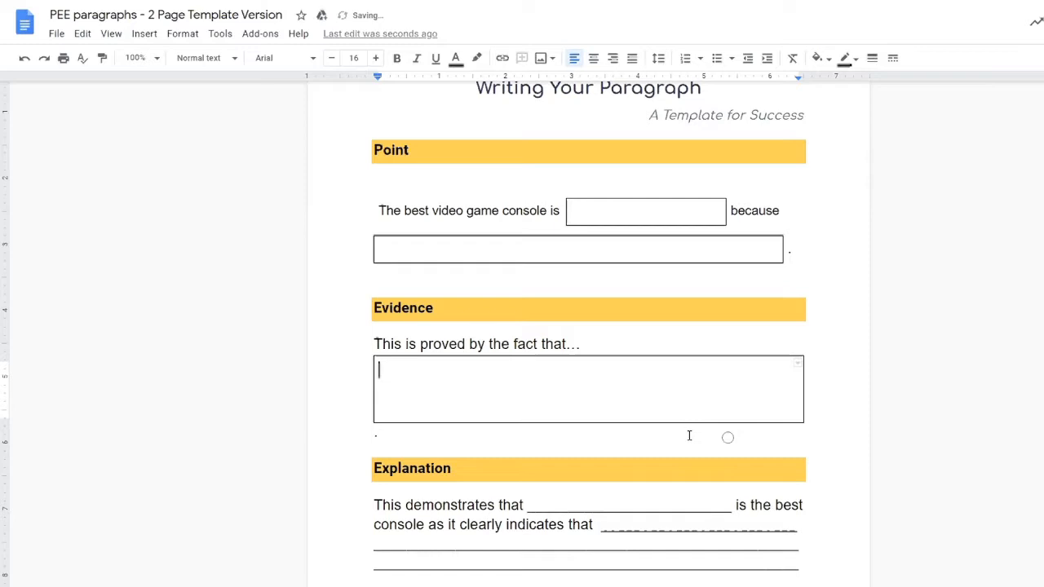
{"action": "left_click", "coordinate": [423, 436]}
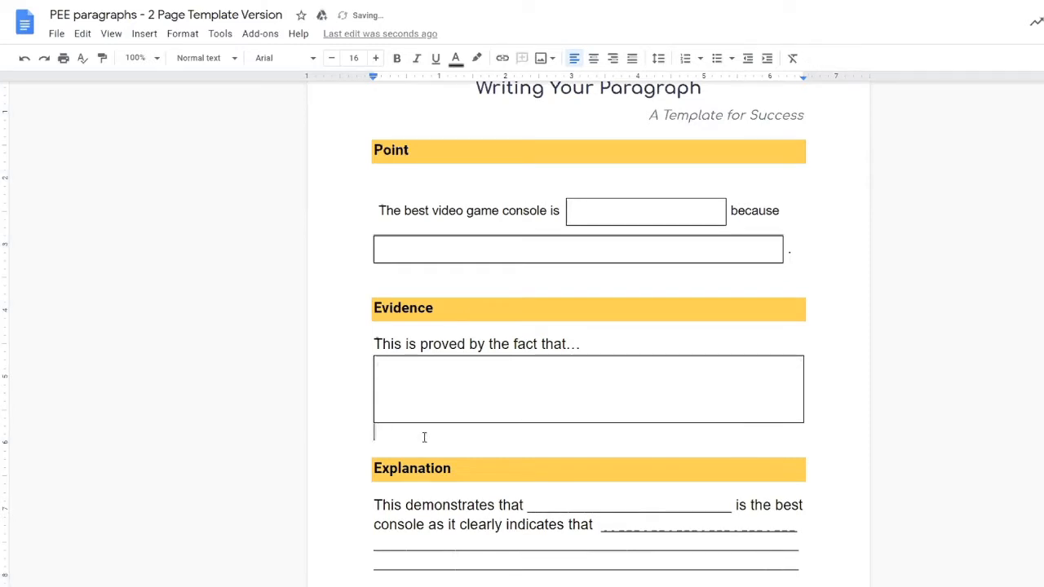
{"action": "key", "text": "BackSpace"}
Step: Insert an empty line above the Explanation sentence
{"action": "scroll", "coordinate": [440, 339], "scroll_direction": "down", "scroll_amount": 2}
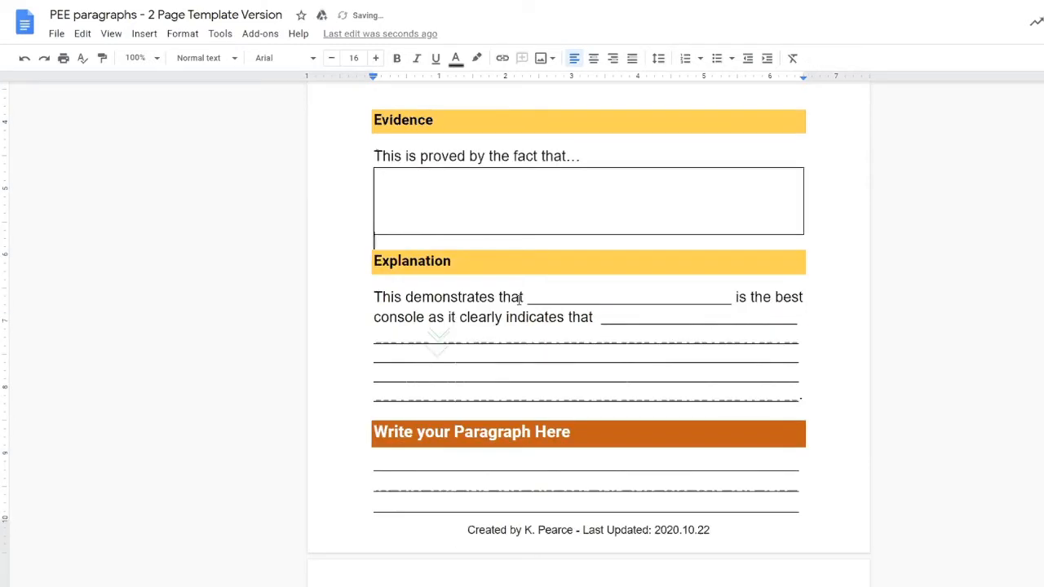
{"action": "left_click", "coordinate": [544, 297]}
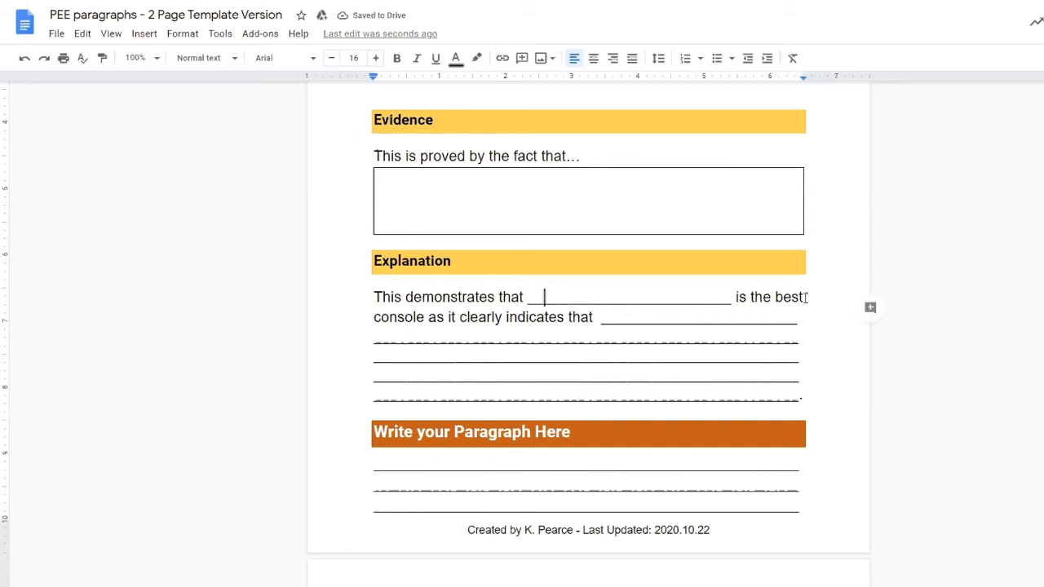
{"action": "left_click_drag", "start_coordinate": [805, 298], "coordinate": [421, 298]}
{"action": "left_click", "coordinate": [370, 297]}
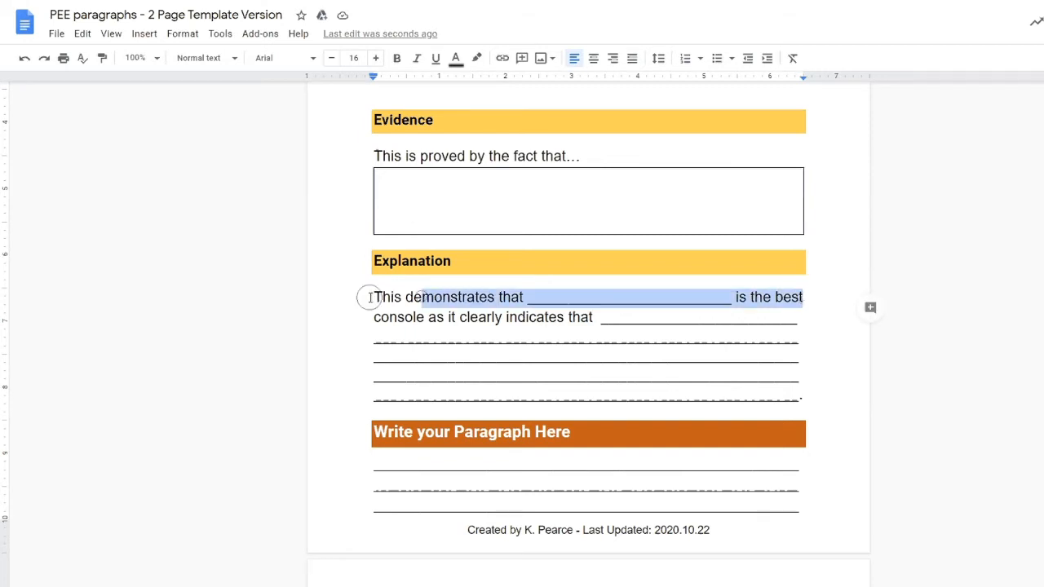
{"action": "key", "text": "Return"}
Step: Copy the Point sentence row and shrink the Evidence sentence to 14 pt
{"action": "scroll", "coordinate": [658, 291], "scroll_direction": "up", "scroll_amount": 4}
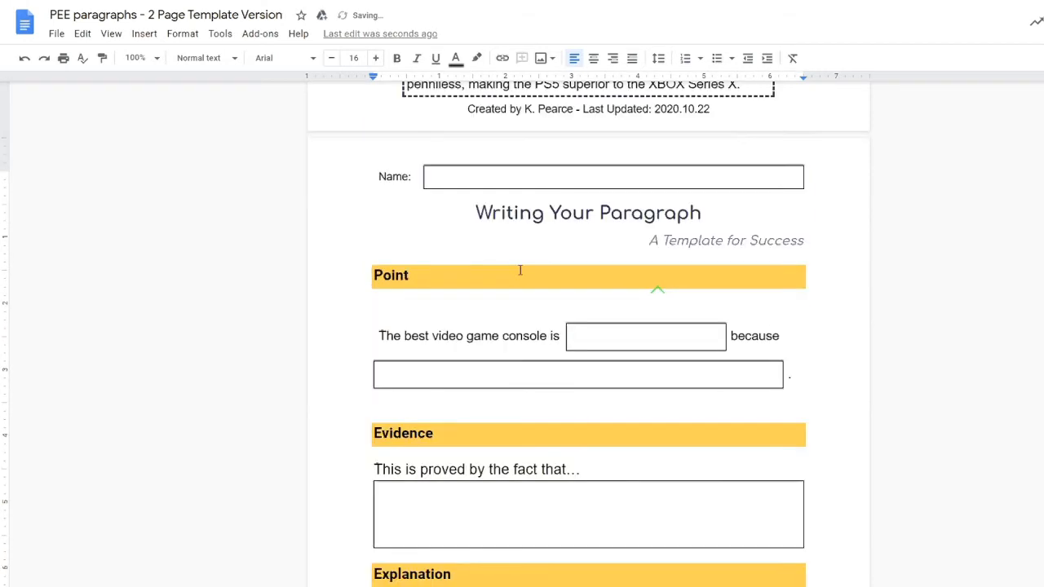
{"action": "left_click_drag", "start_coordinate": [783, 337], "coordinate": [391, 336]}
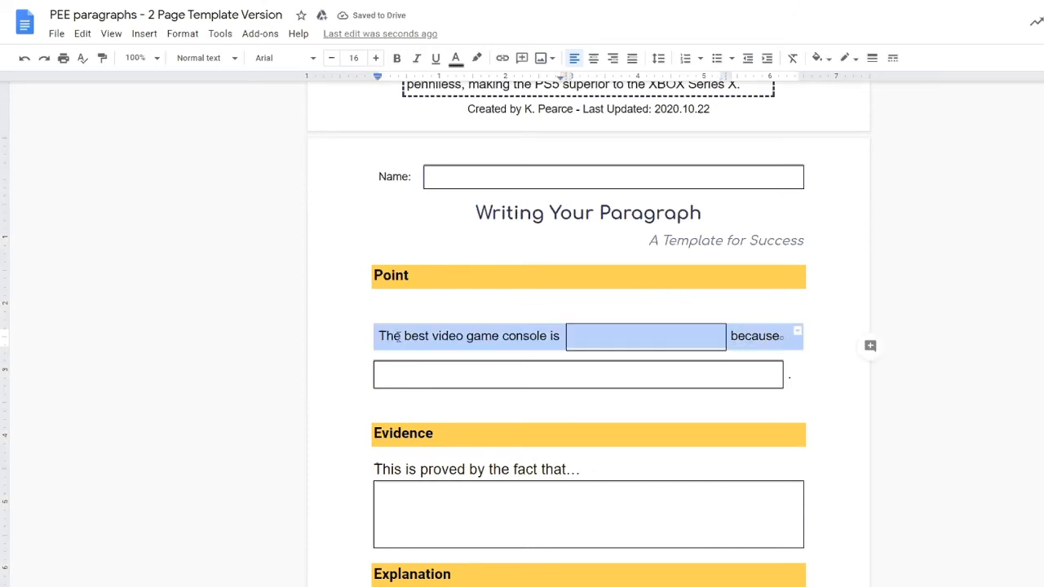
{"action": "left_click", "coordinate": [441, 336]}
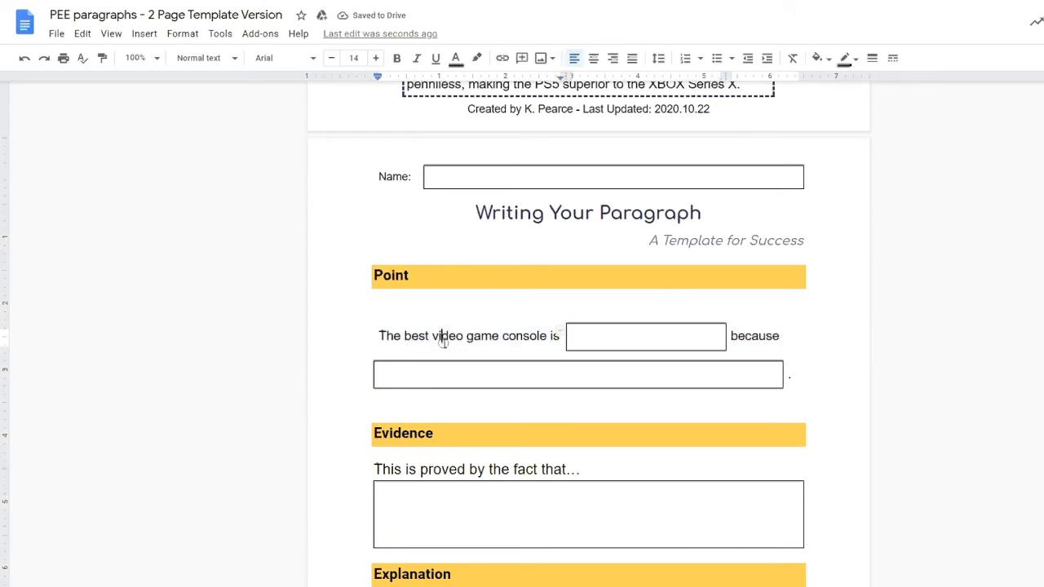
{"action": "left_click_drag", "start_coordinate": [587, 473], "coordinate": [372, 472]}
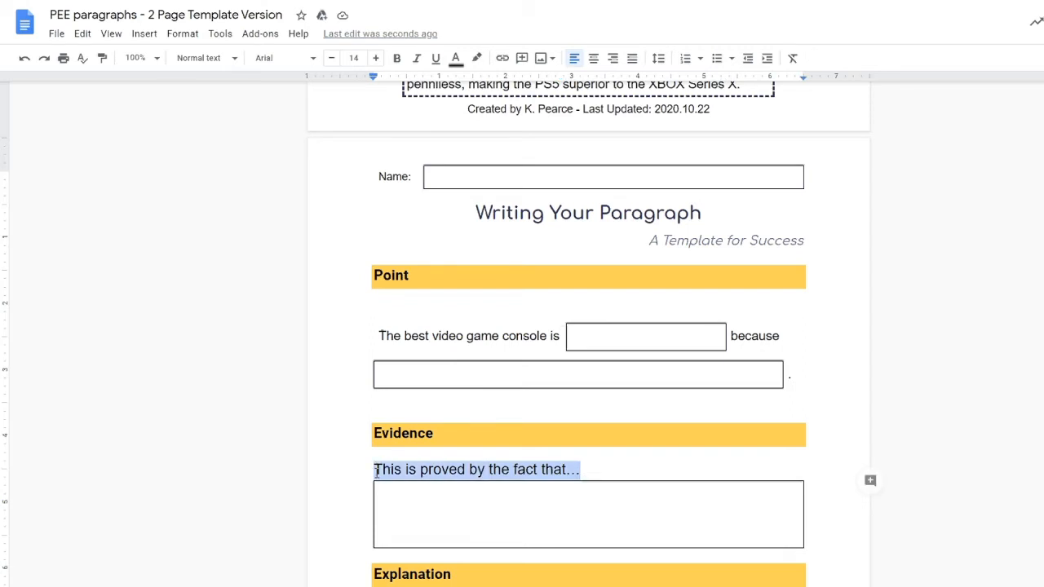
{"action": "left_click", "coordinate": [332, 59]}
{"action": "left_click", "coordinate": [332, 59]}
Step: Paste the Point sentence row under Explanation and reword it to 'This demonstrates that'
{"action": "scroll", "coordinate": [441, 367], "scroll_direction": "down", "scroll_amount": 3}
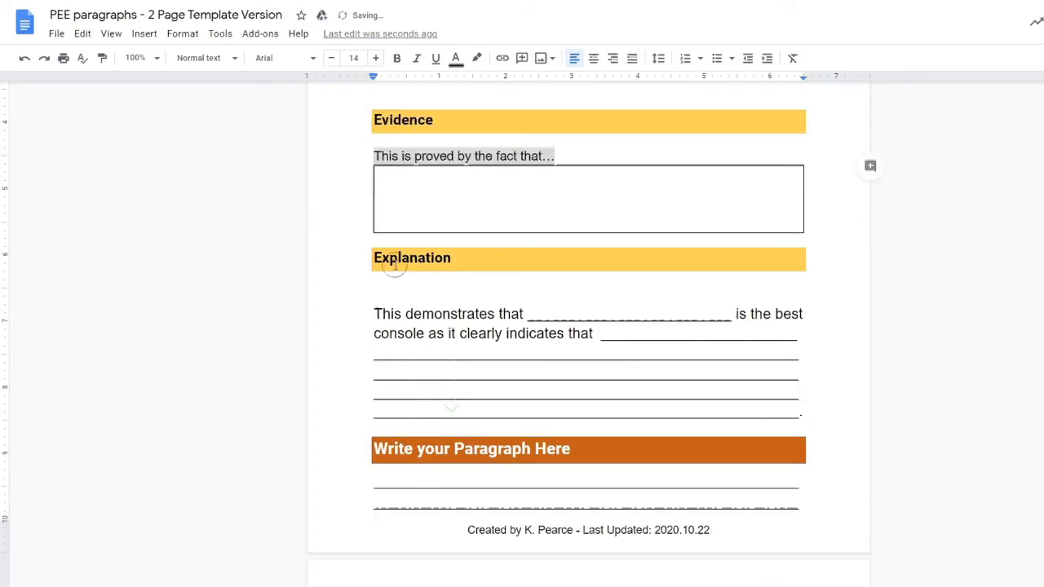
{"action": "left_click", "coordinate": [392, 290]}
{"action": "key", "text": "ctrl+v"}
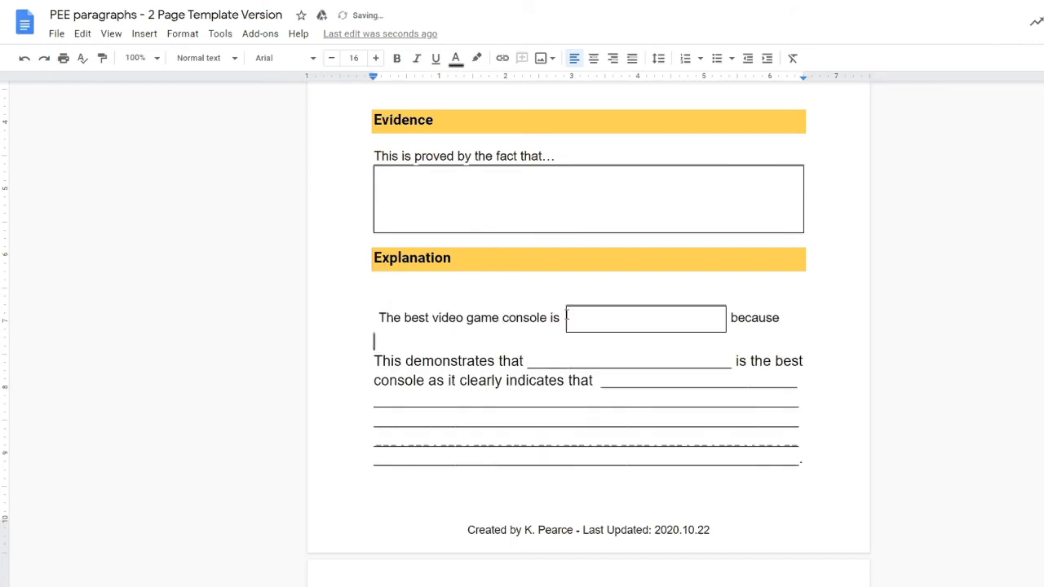
{"action": "left_click", "coordinate": [563, 318]}
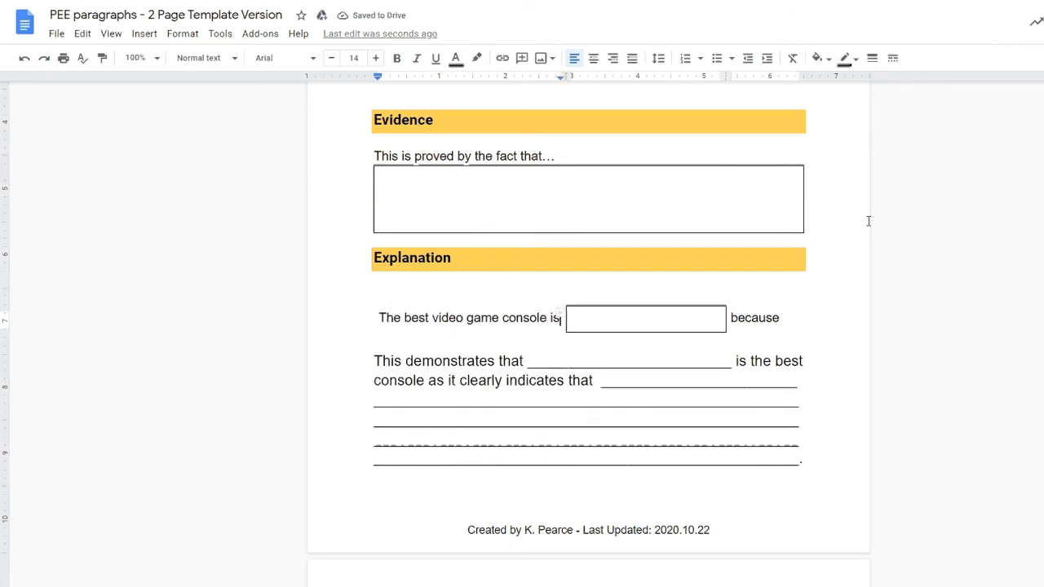
{"action": "key", "text": "shift+Home"}
{"action": "type", "text": "This demonstrates that"}
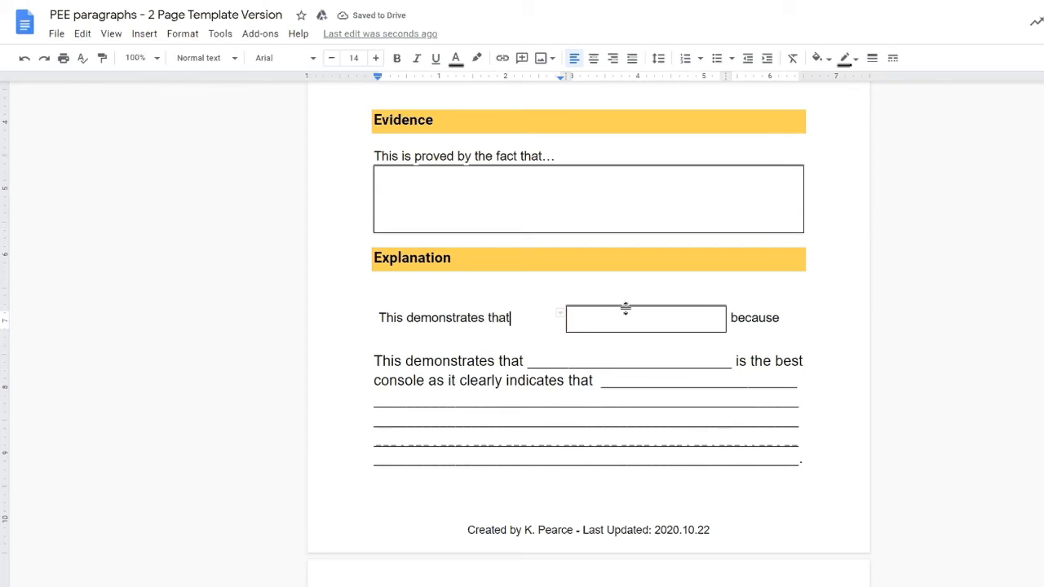
Step: Narrow the answer box and replace 'because' with 'Is the best console as it'
{"action": "left_click_drag", "start_coordinate": [563, 320], "coordinate": [515, 321]}
{"action": "left_click_drag", "start_coordinate": [725, 310], "coordinate": [637, 317]}
{"action": "left_click", "coordinate": [683, 316]}
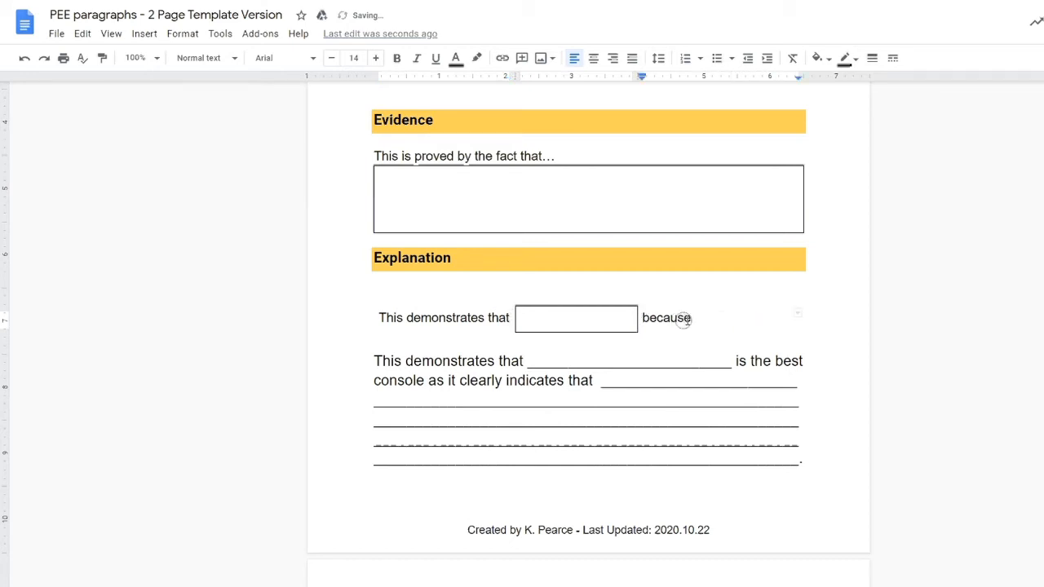
{"action": "double_click", "coordinate": [688, 320]}
{"action": "type", "text": "Is the best conso"}
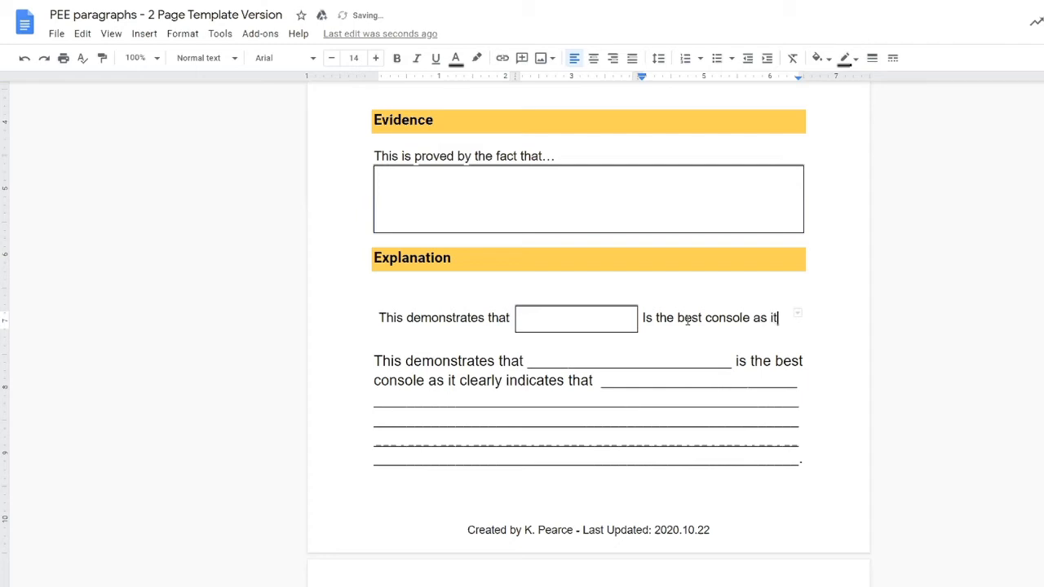
{"action": "type", "text": "le as it"}
Step: Add a new line reading 'clearly indicates that...' beneath the sentence
{"action": "key", "text": "Down"}
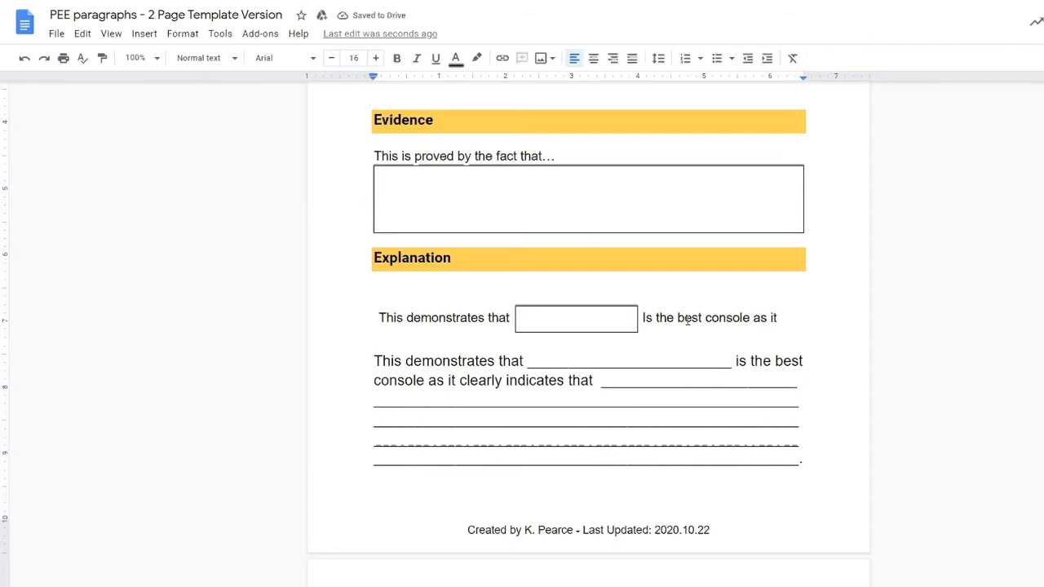
{"action": "type", "text": "Clearly indi"}
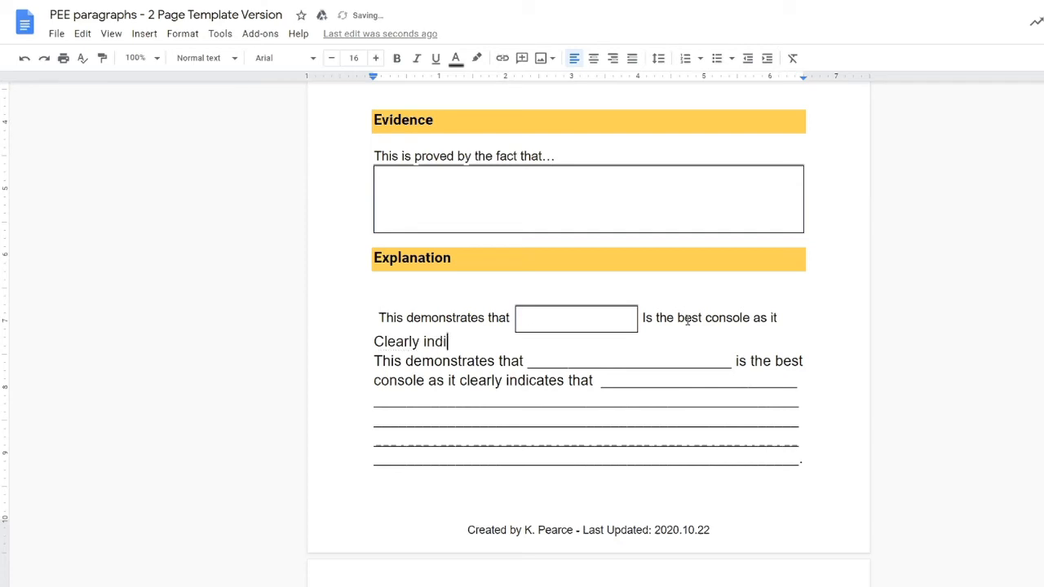
{"action": "type", "text": "cates that"}
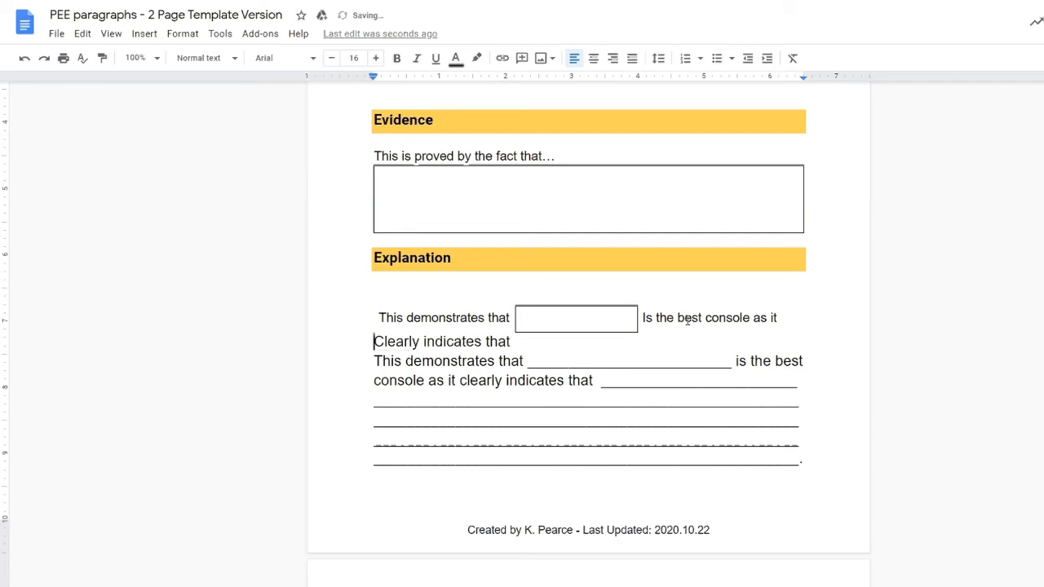
{"action": "key", "text": "Delete"}
{"action": "type", "text": "c"}
{"action": "key", "text": "End"}
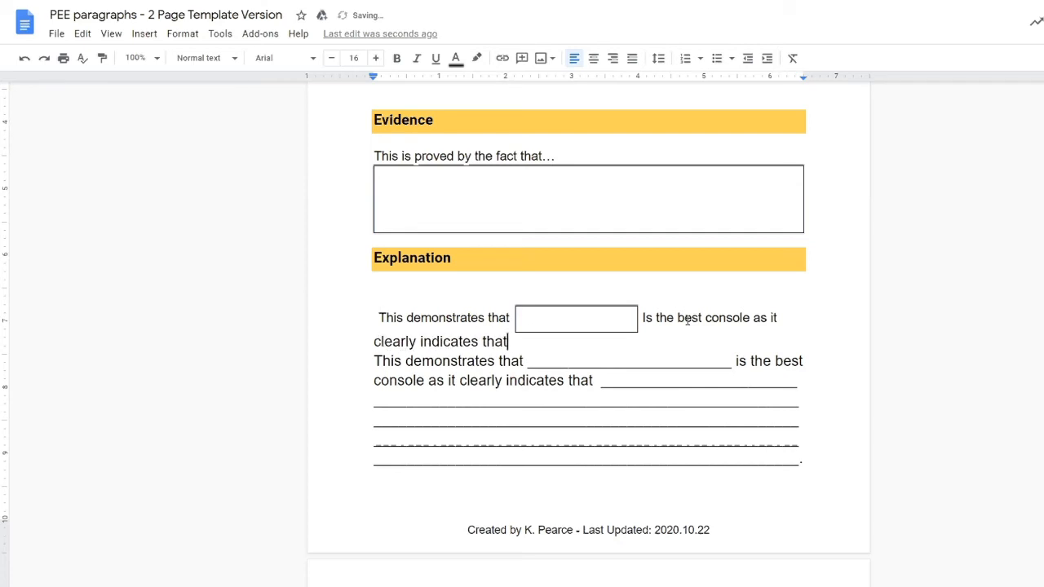
{"action": "type", "text": "..."}
Step: Shrink the 'clearly indicates that...' line to 14 pt and align it with the sentence
{"action": "key", "text": "shift+Home"}
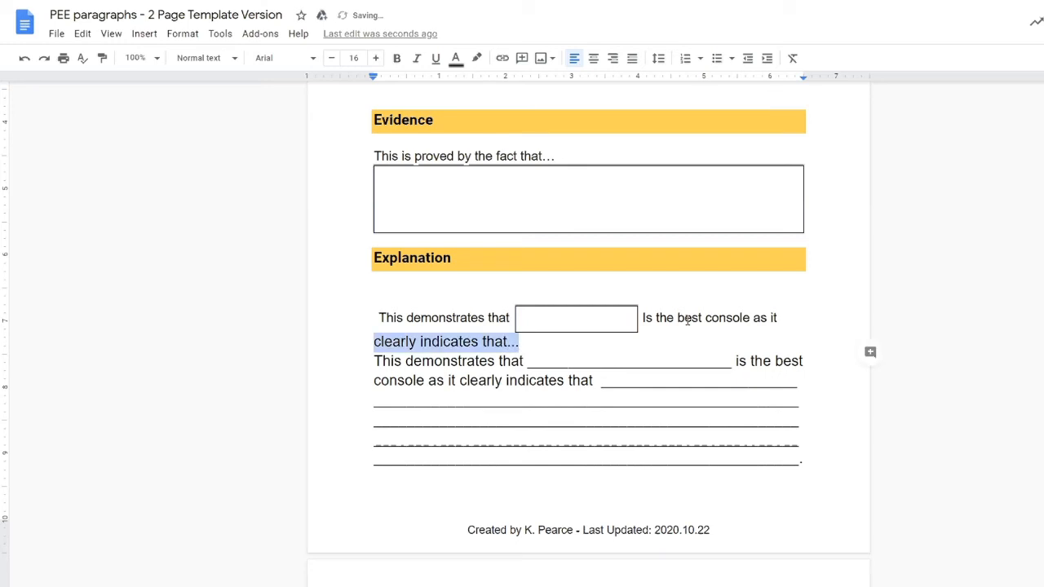
{"action": "left_click", "coordinate": [330, 59]}
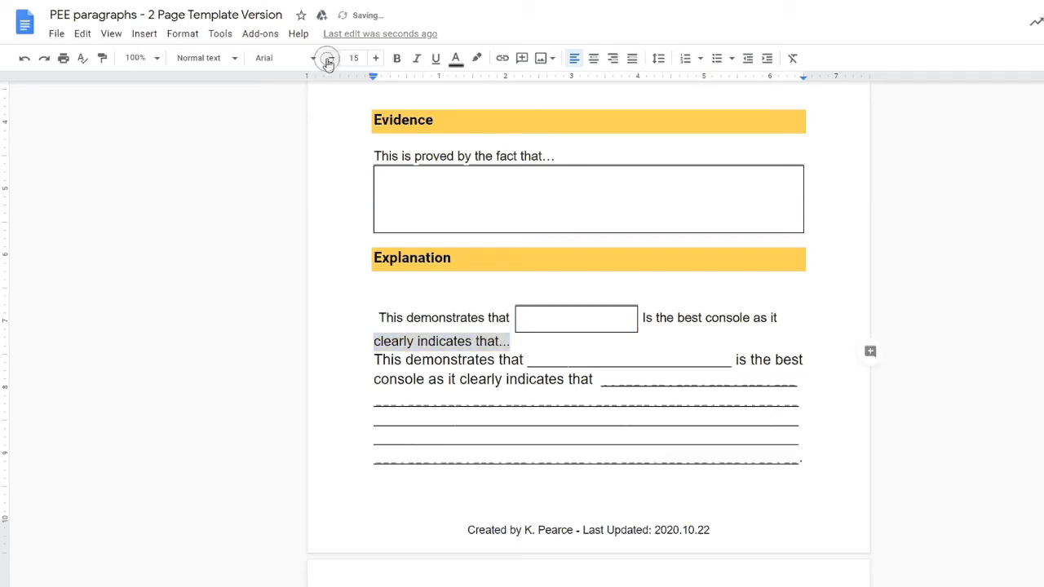
{"action": "left_click", "coordinate": [330, 60]}
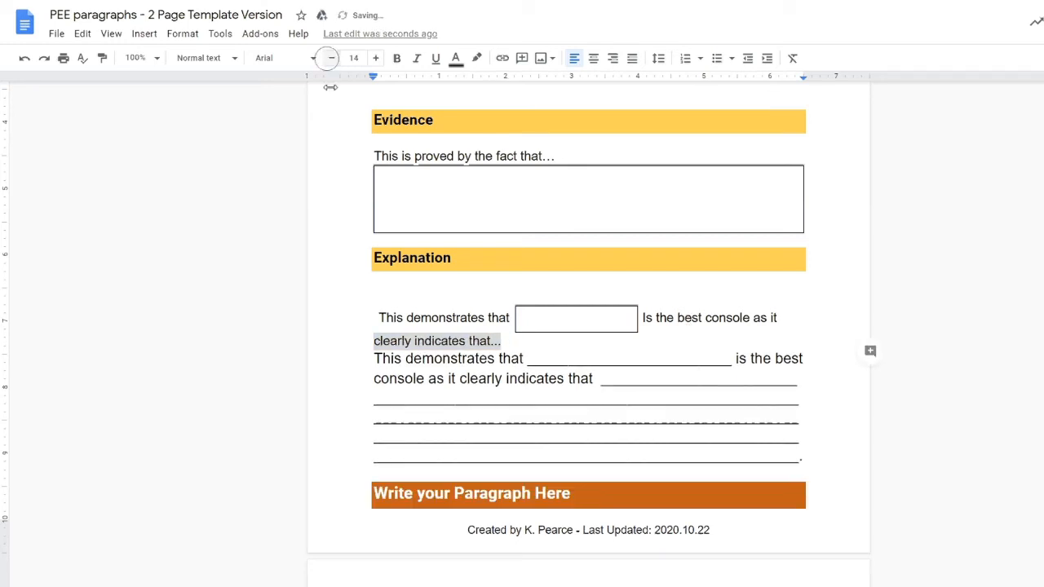
{"action": "left_click", "coordinate": [379, 317]}
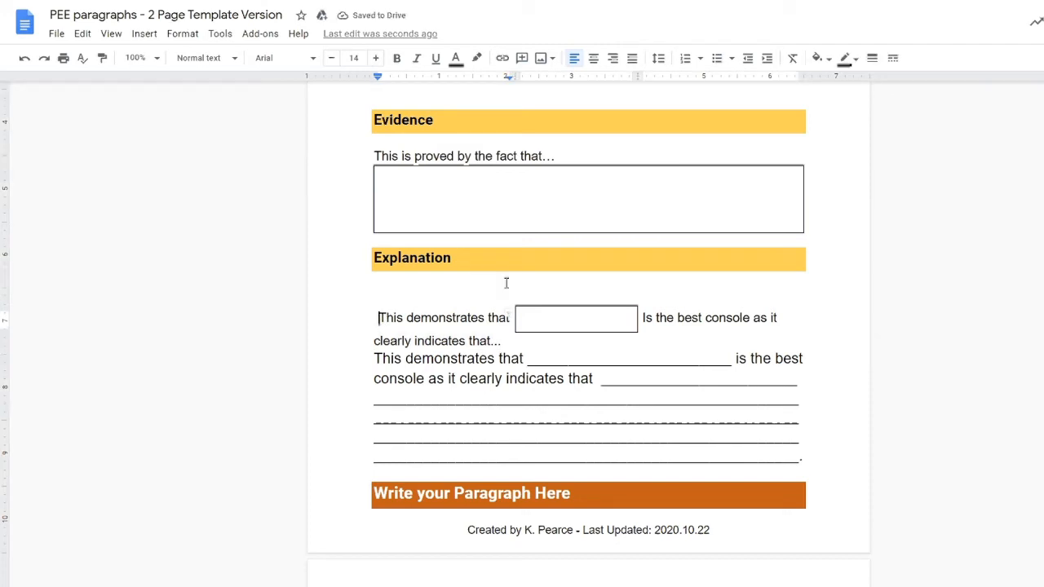
{"action": "key", "text": "Down"}
{"action": "key", "text": "Left"}
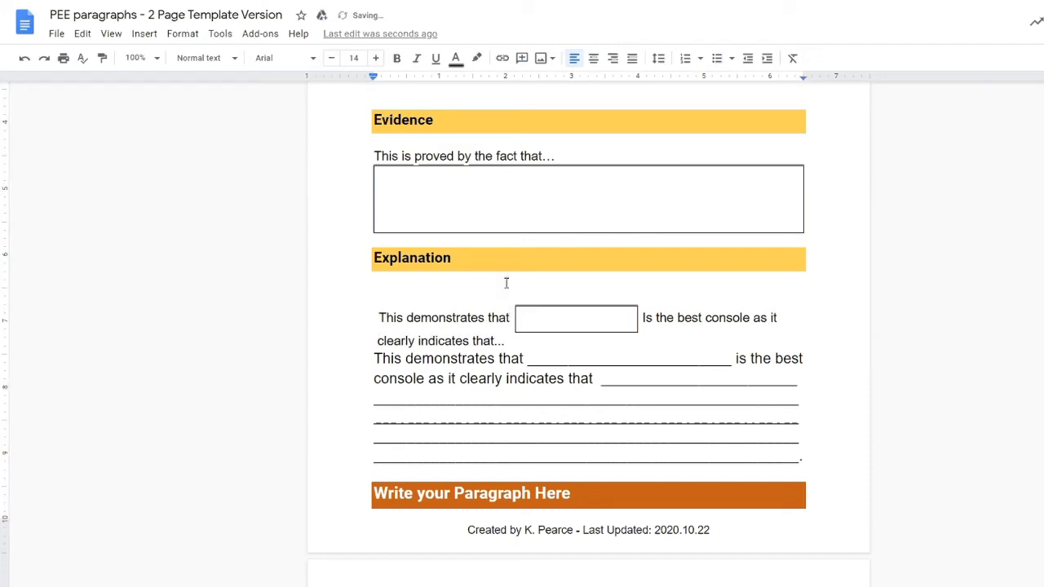
Step: Delete the underscored practice paragraph under Explanation, leaving an empty line
{"action": "key", "text": "BackSpace"}
{"action": "key", "text": "Down"}
{"action": "key", "text": "shift+Down"}
{"action": "key", "text": "shift+Down"}
{"action": "key", "text": "shift+Down"}
{"action": "key", "text": "shift+Down"}
{"action": "key", "text": "shift+Down"}
{"action": "key", "text": "shift+Down"}
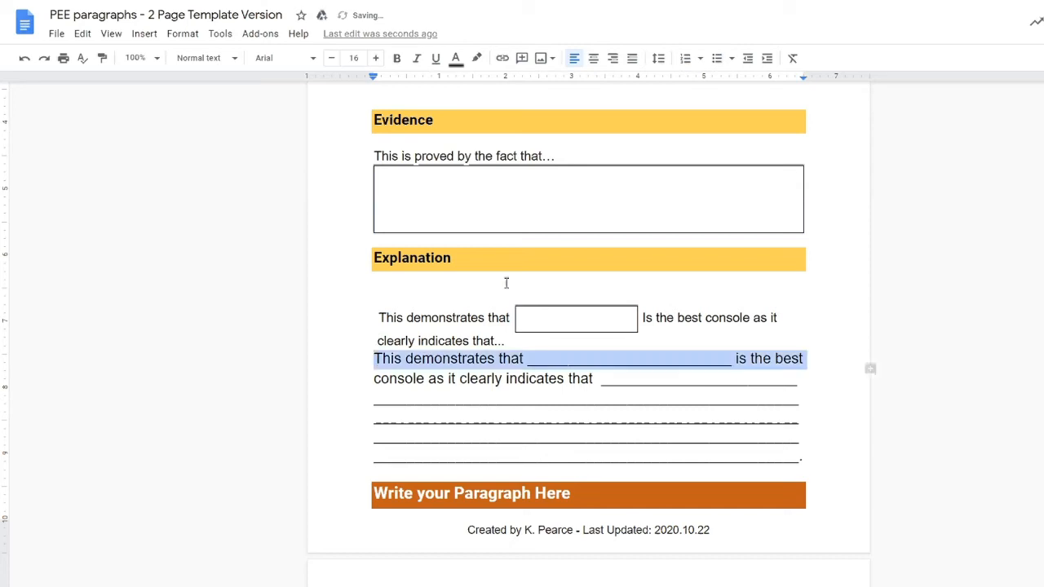
{"action": "key", "text": "shift+Left"}
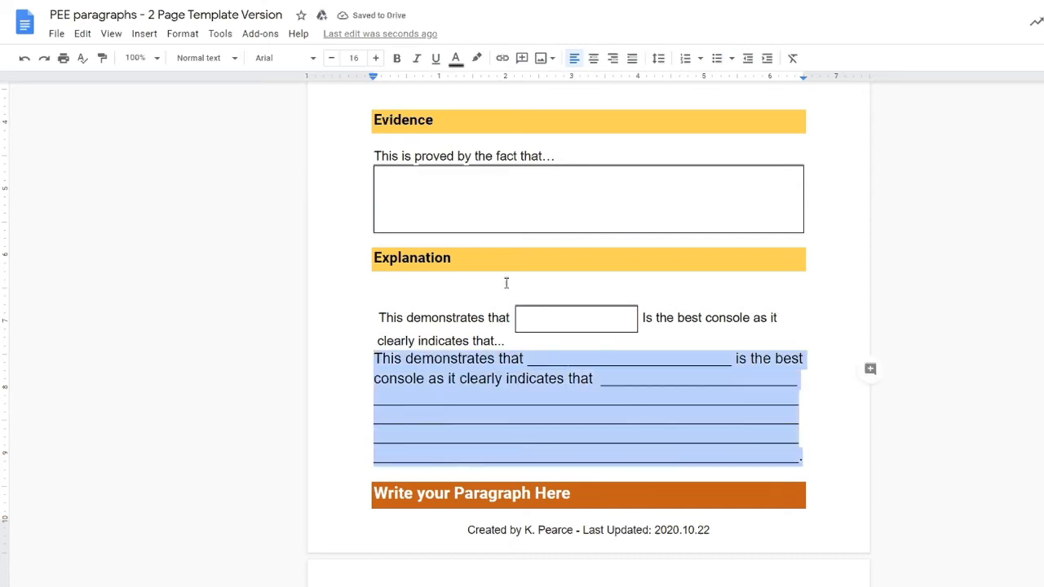
{"action": "key", "text": "BackSpace"}
{"action": "key", "text": "Return"}
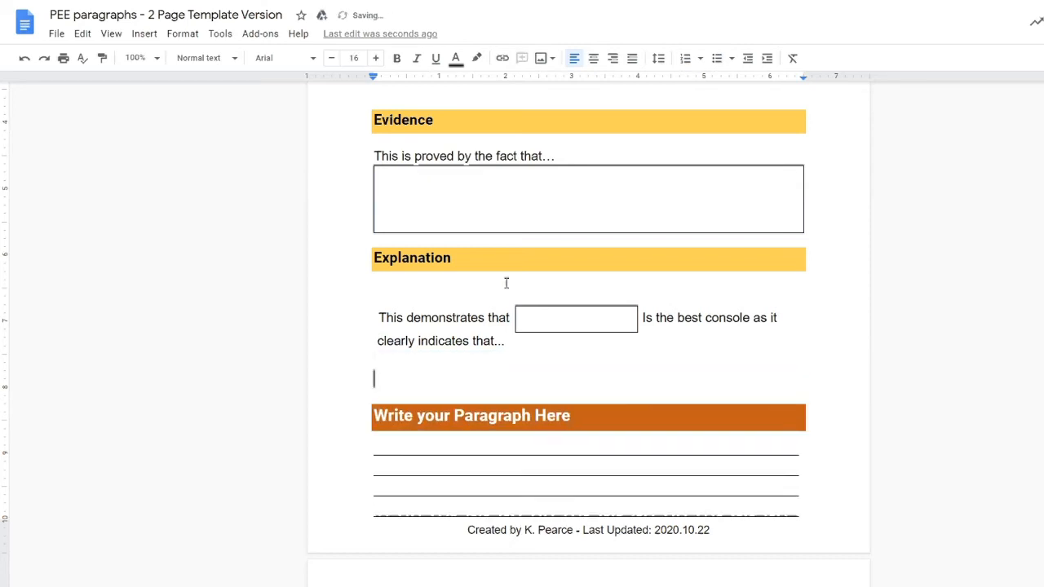
Step: Copy the empty Evidence answer box onto that line and remove the surplus blank lines
{"action": "triple_click", "coordinate": [451, 175]}
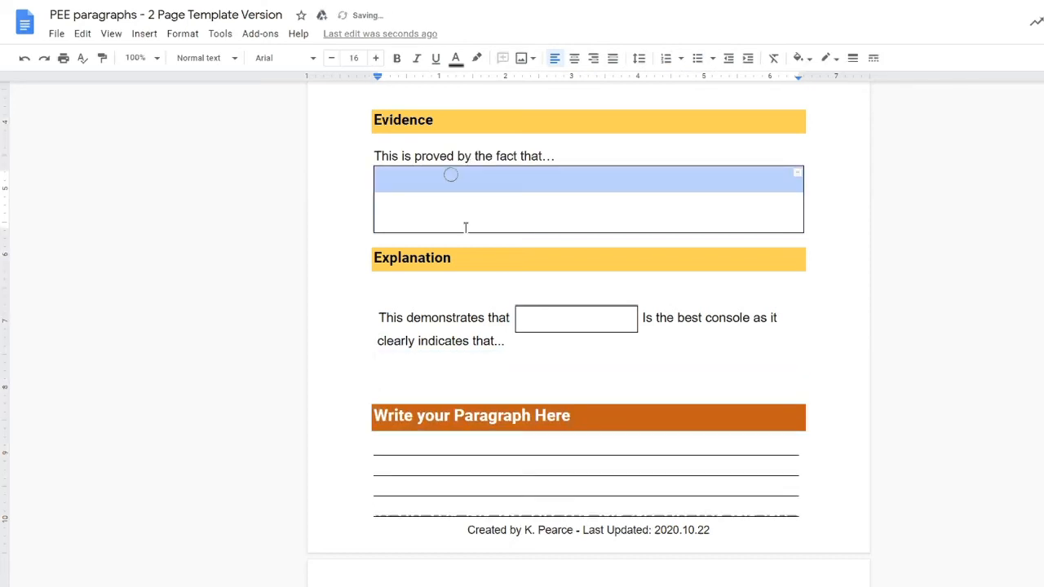
{"action": "key", "text": "ctrl+c"}
{"action": "left_click", "coordinate": [388, 373]}
{"action": "key", "text": "ctrl+v"}
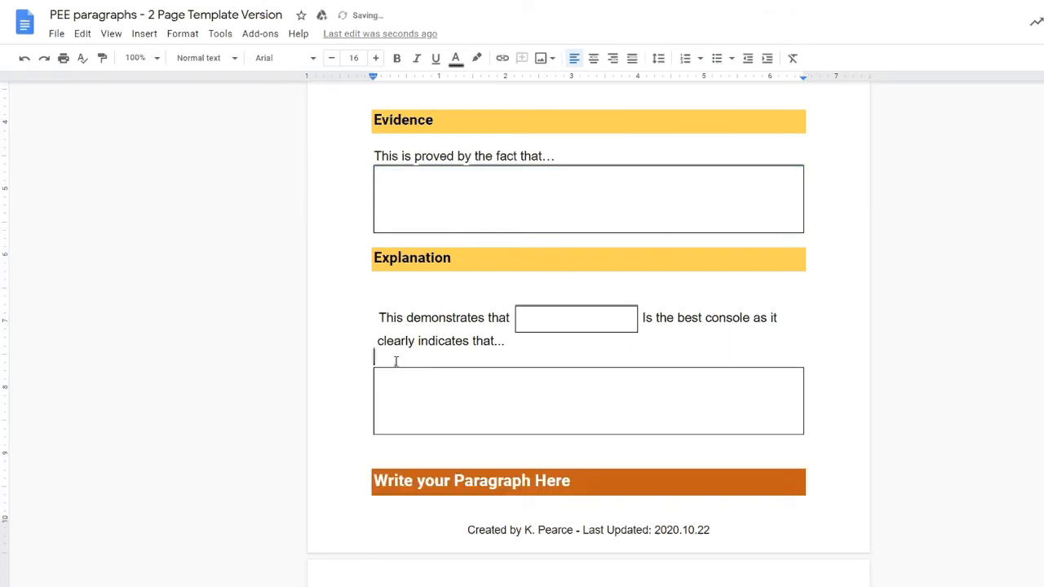
{"action": "key", "text": "BackSpace"}
{"action": "key", "text": "Up"}
{"action": "key", "text": "Up"}
{"action": "key", "text": "BackSpace"}
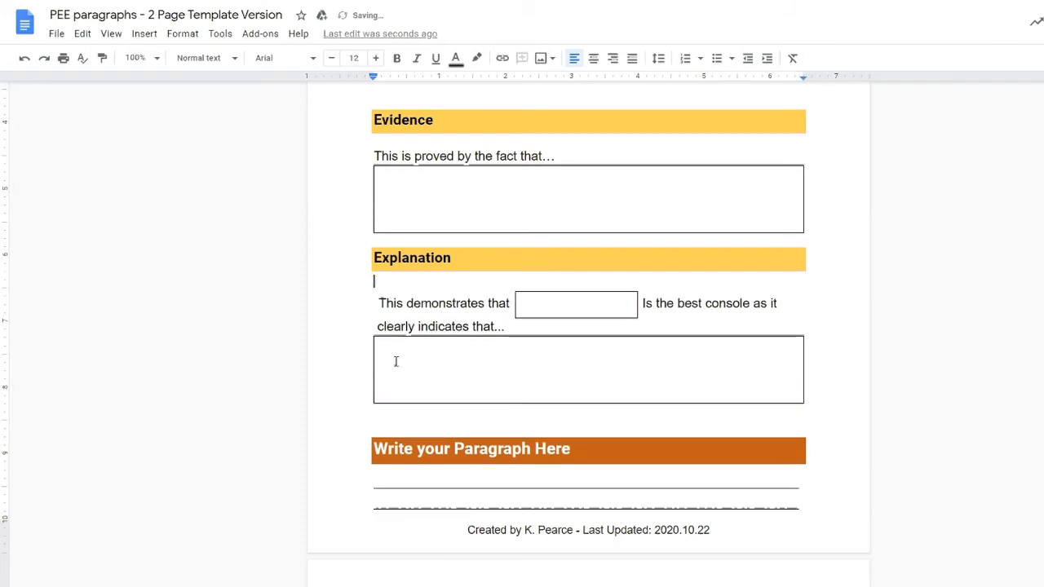
{"action": "key", "text": "BackSpace"}
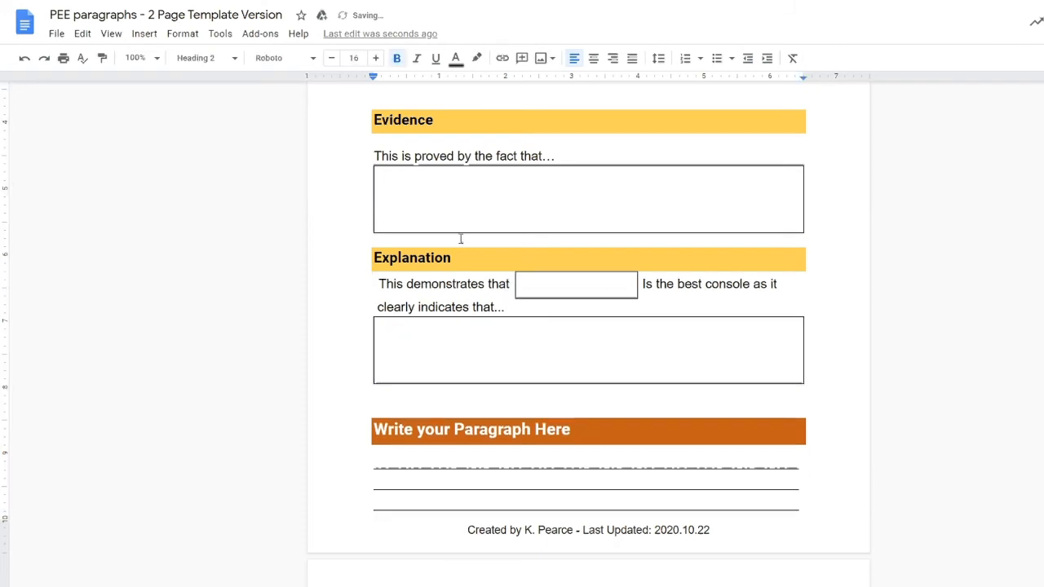
Step: Remove the blank lines under the Point heading and above Evidence
{"action": "scroll", "coordinate": [461, 238], "scroll_direction": "up", "scroll_amount": 3}
{"action": "scroll", "coordinate": [478, 264], "scroll_direction": "up", "scroll_amount": 2}
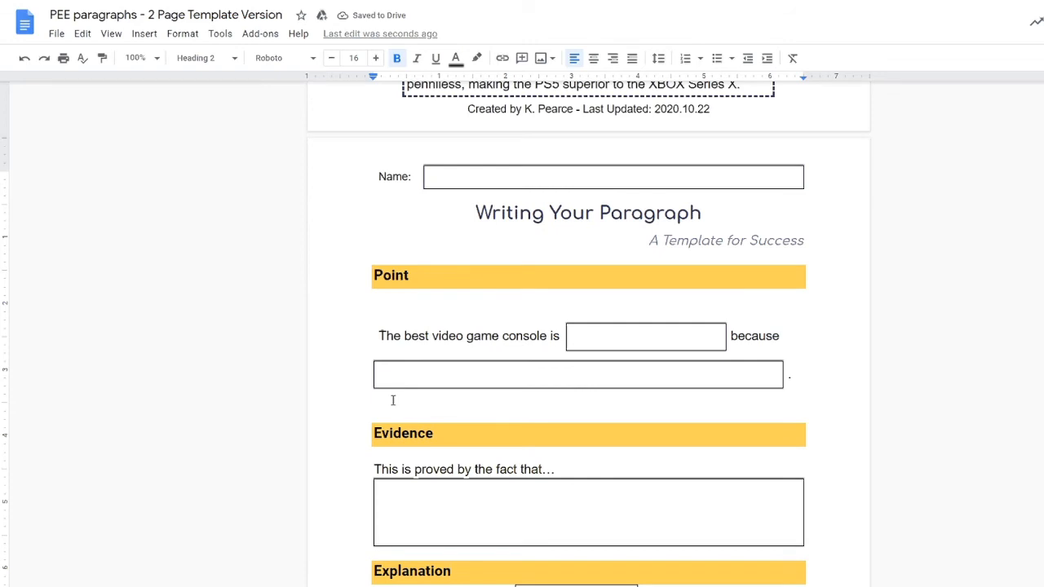
{"action": "left_click", "coordinate": [412, 306]}
{"action": "key", "text": "BackSpace"}
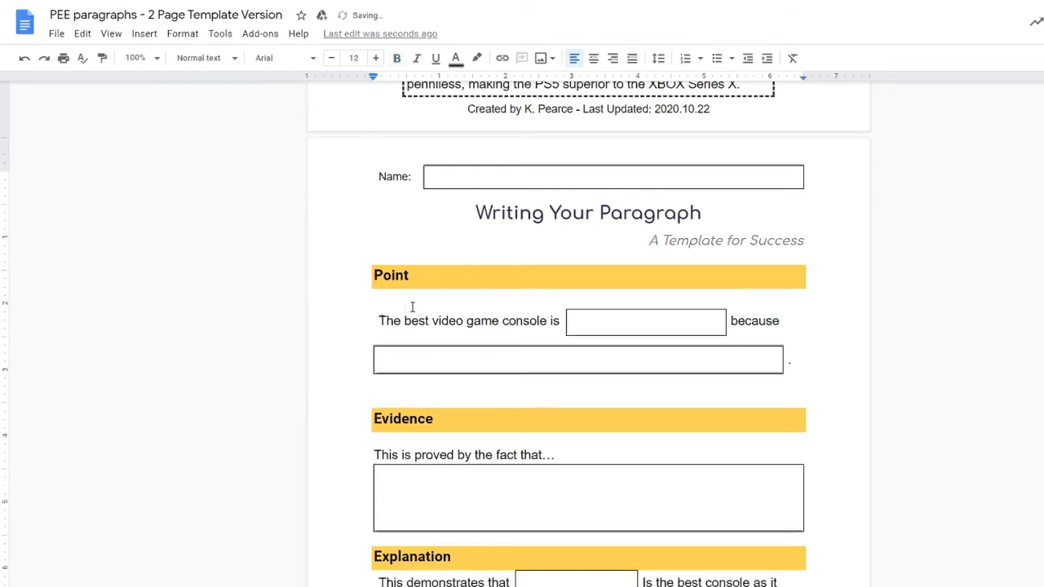
{"action": "key", "text": "BackSpace"}
{"action": "scroll", "coordinate": [400, 307], "scroll_direction": "down", "scroll_amount": 1}
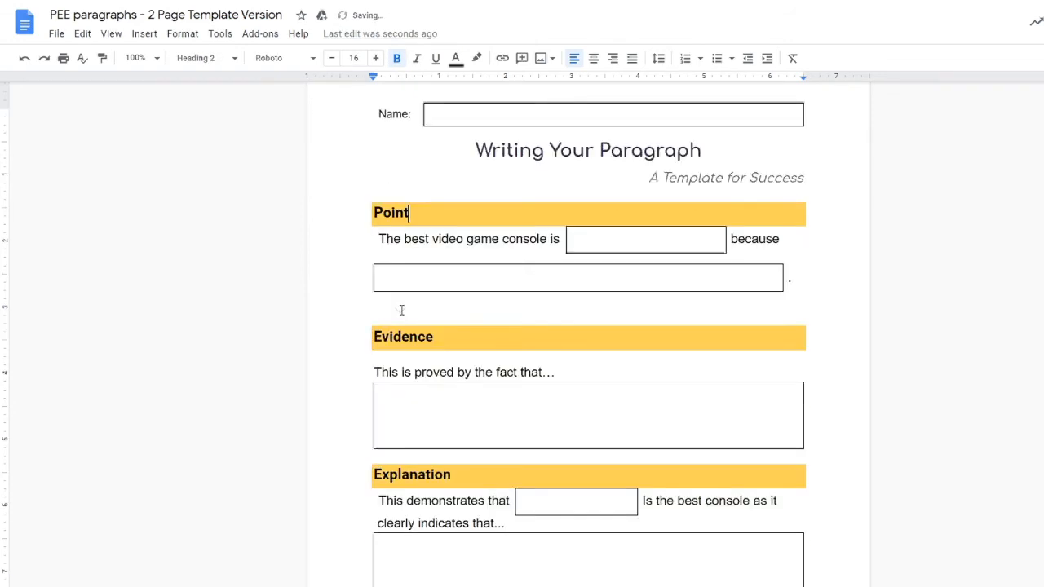
{"action": "left_click", "coordinate": [396, 311]}
{"action": "key", "text": "BackSpace"}
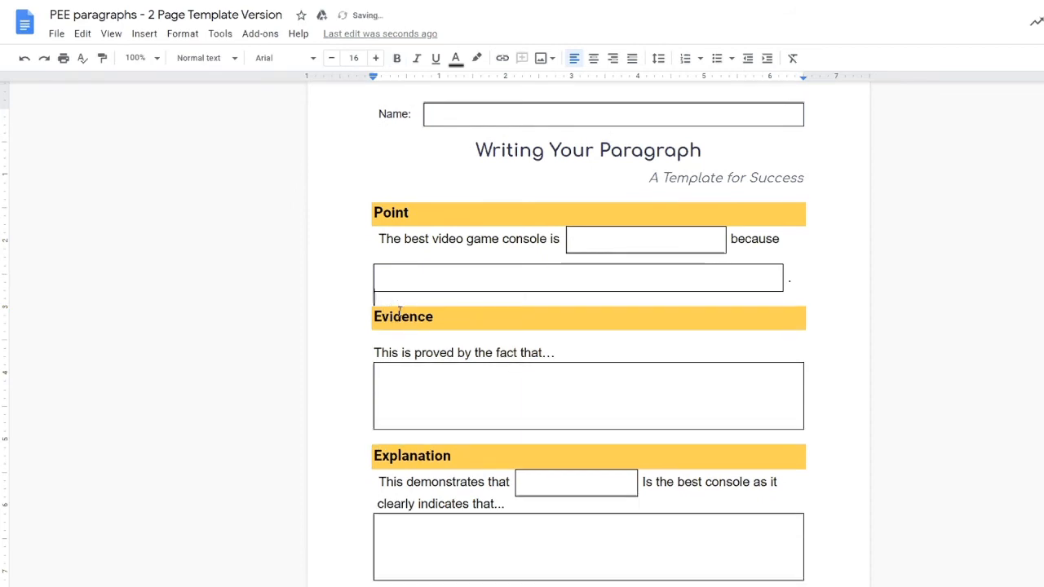
Step: Delete the blank line above 'Write your Paragraph Here' and place the caret in the Evidence box
{"action": "scroll", "coordinate": [490, 245], "scroll_direction": "down", "scroll_amount": 2}
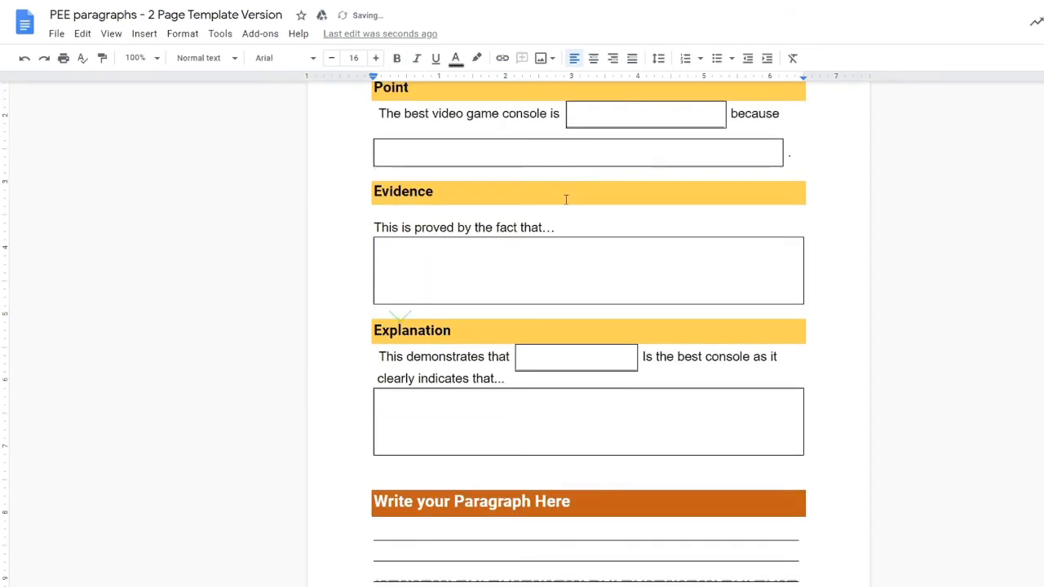
{"action": "scroll", "coordinate": [563, 204], "scroll_direction": "down", "scroll_amount": 2}
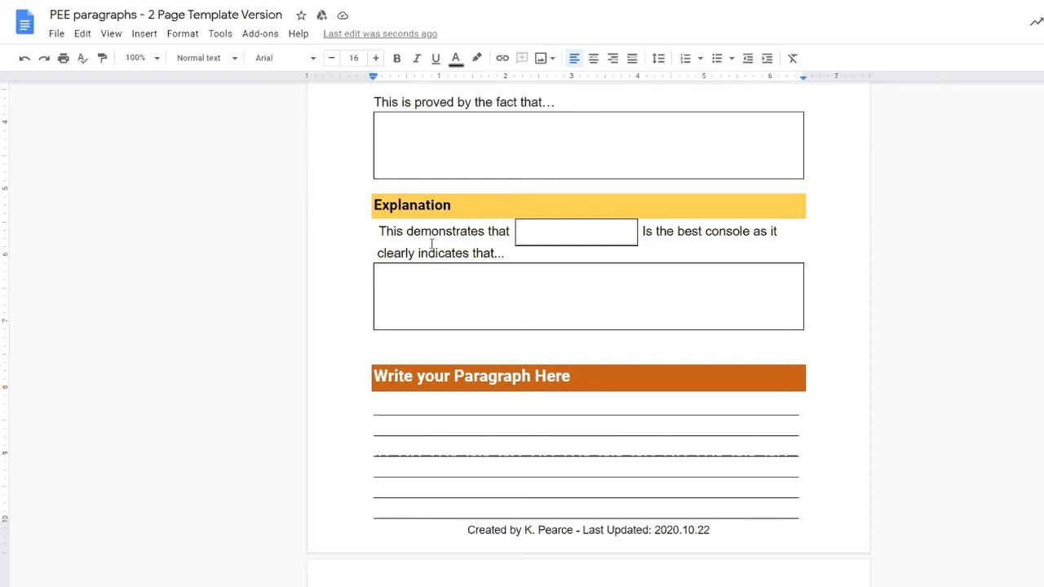
{"action": "scroll", "coordinate": [429, 245], "scroll_direction": "down", "scroll_amount": 3}
{"action": "scroll", "coordinate": [425, 227], "scroll_direction": "up", "scroll_amount": 2}
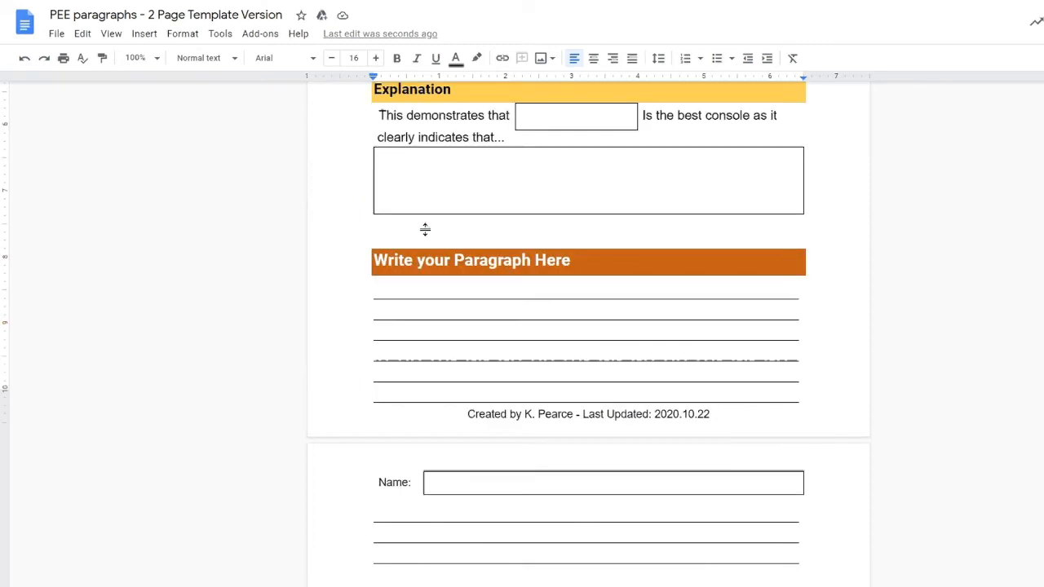
{"action": "left_click", "coordinate": [406, 290]}
{"action": "key", "text": "Delete"}
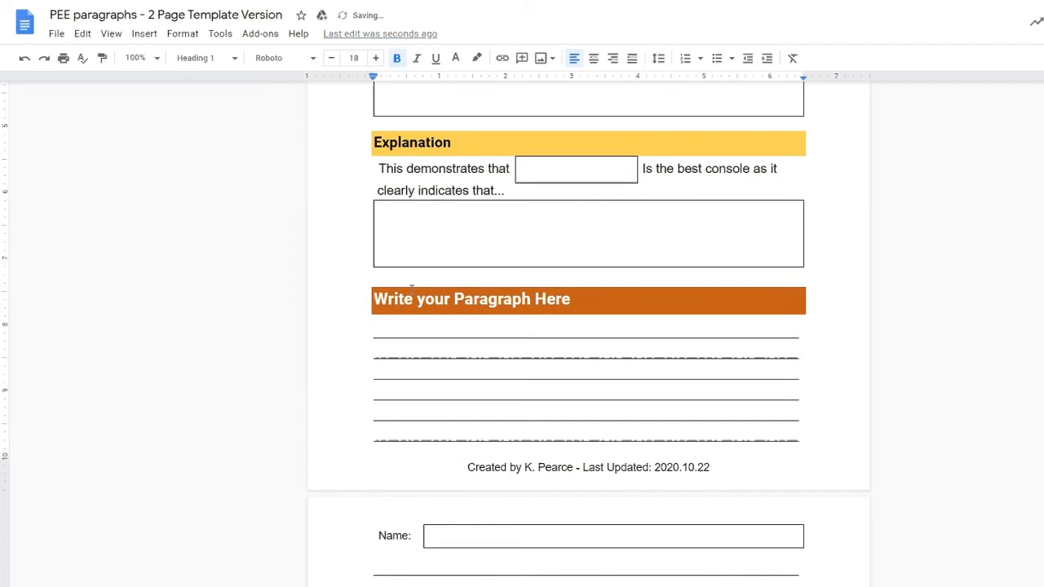
{"action": "scroll", "coordinate": [419, 318], "scroll_direction": "up", "scroll_amount": 5}
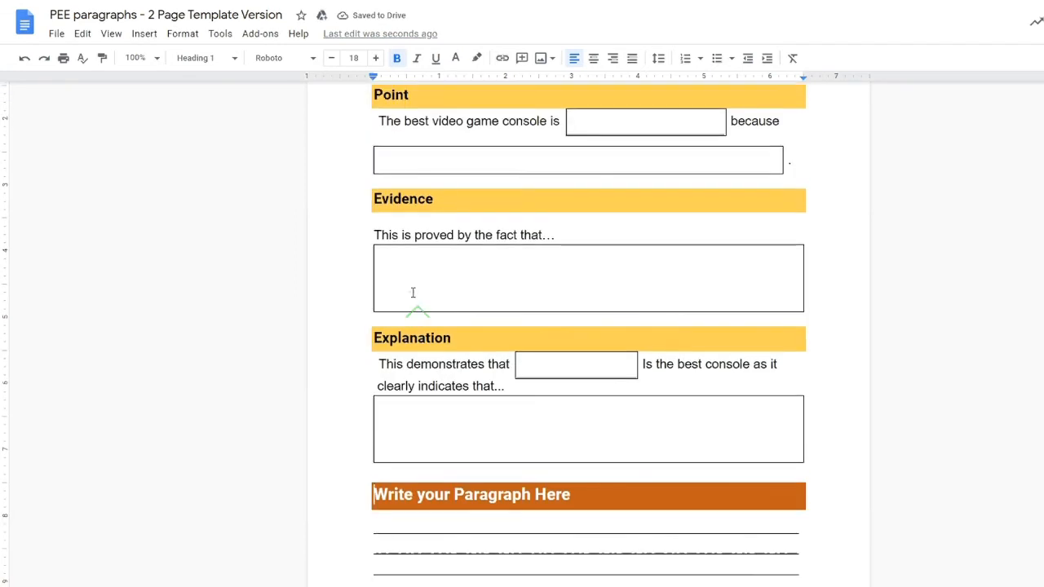
{"action": "left_click", "coordinate": [418, 245]}
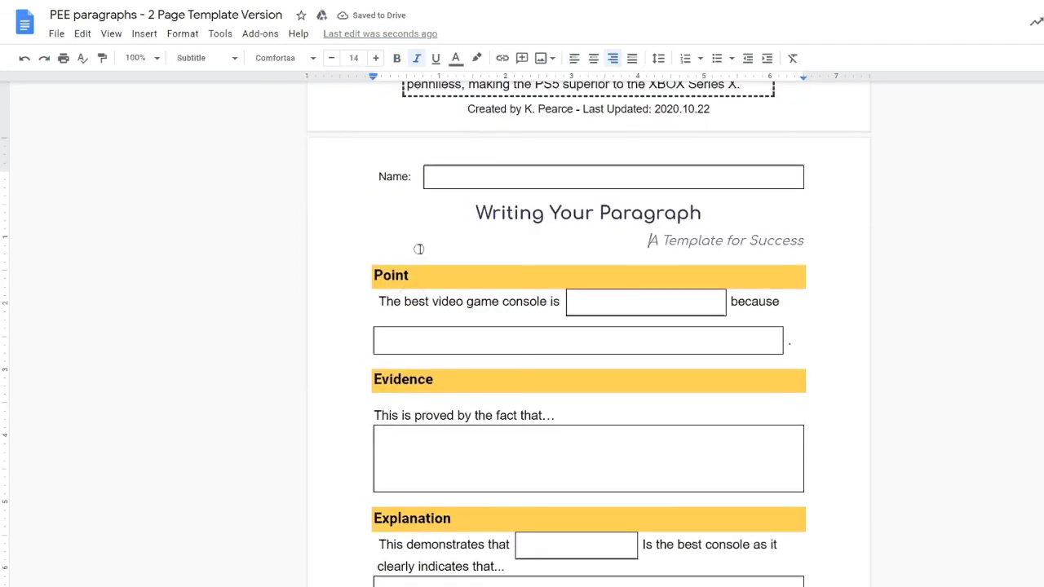
{"action": "scroll", "coordinate": [401, 243], "scroll_direction": "down", "scroll_amount": 3}
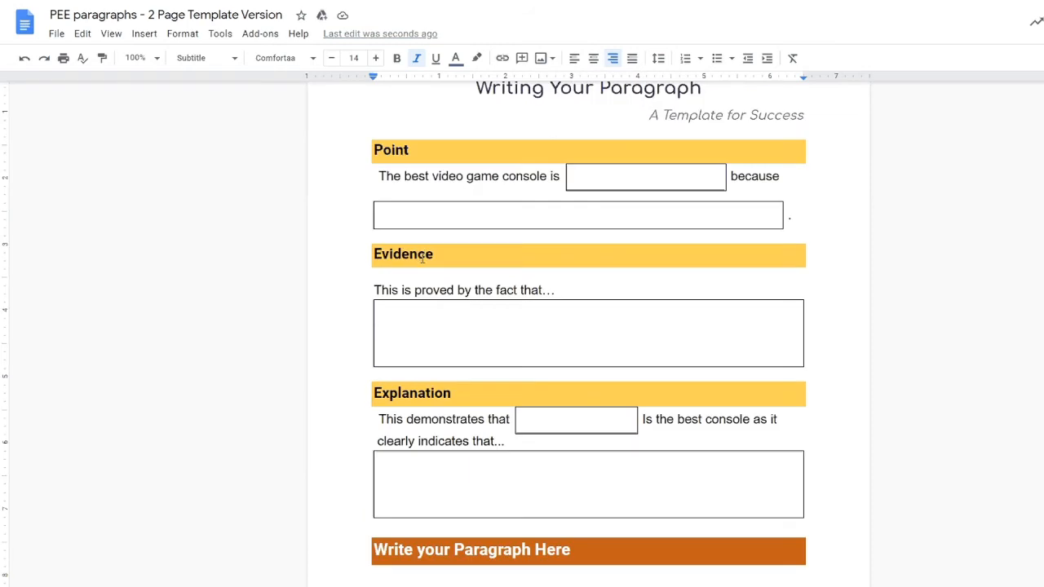
{"action": "scroll", "coordinate": [418, 261], "scroll_direction": "down", "scroll_amount": 2}
{"action": "left_click", "coordinate": [423, 270]}
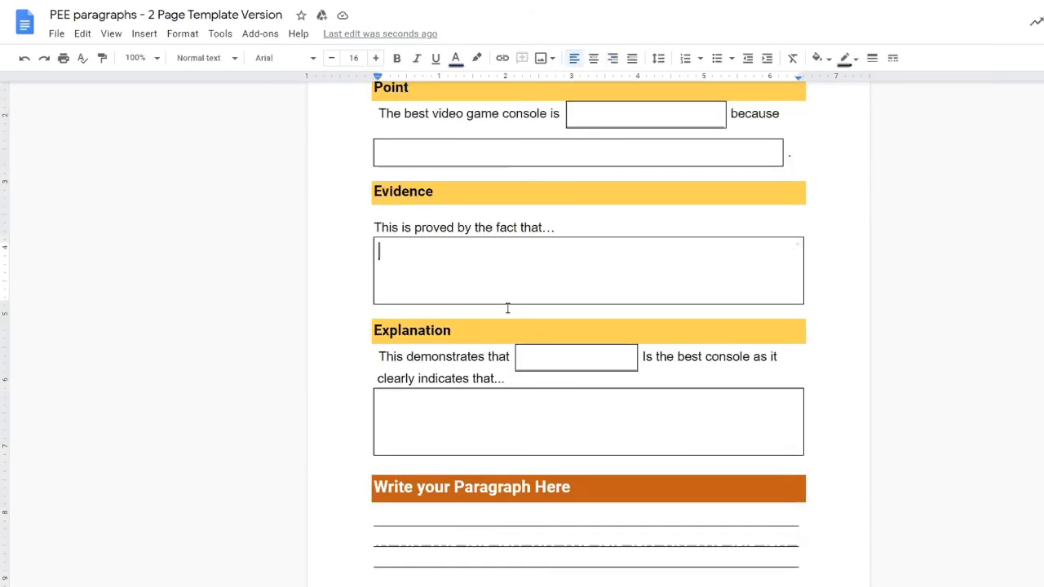
Step: Reduce the Evidence answer box's text size to 14 pt
{"action": "type", "text": "d"}
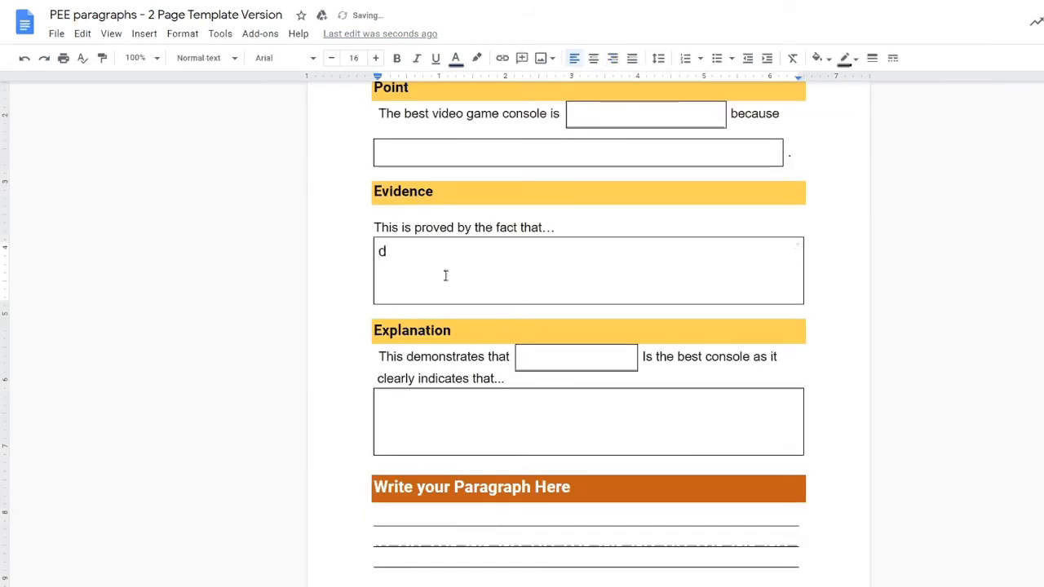
{"action": "key", "text": "shift+Left"}
{"action": "left_click", "coordinate": [334, 58]}
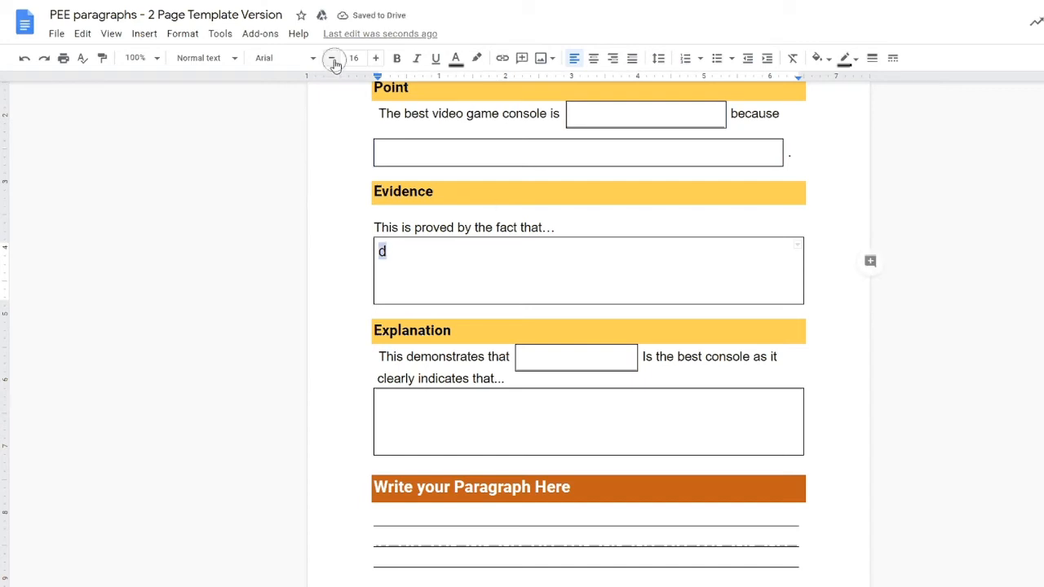
{"action": "left_click", "coordinate": [333, 59]}
{"action": "left_click", "coordinate": [419, 254]}
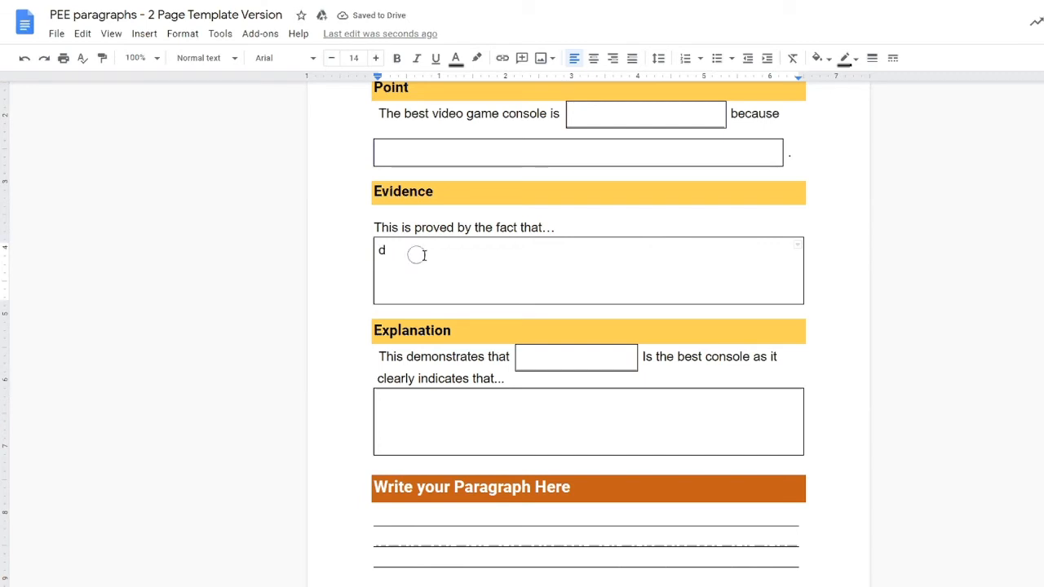
{"action": "key", "text": "BackSpace"}
Step: Reduce the lower Point box and the large Explanation box text to 14 pt
{"action": "left_click_drag", "start_coordinate": [399, 156], "coordinate": [476, 156]}
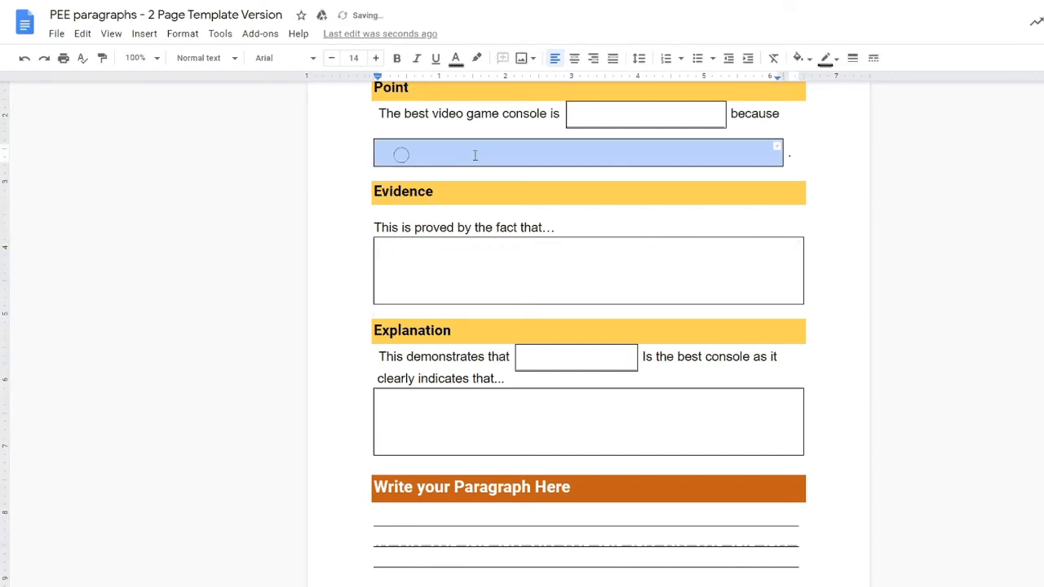
{"action": "left_click", "coordinate": [332, 58]}
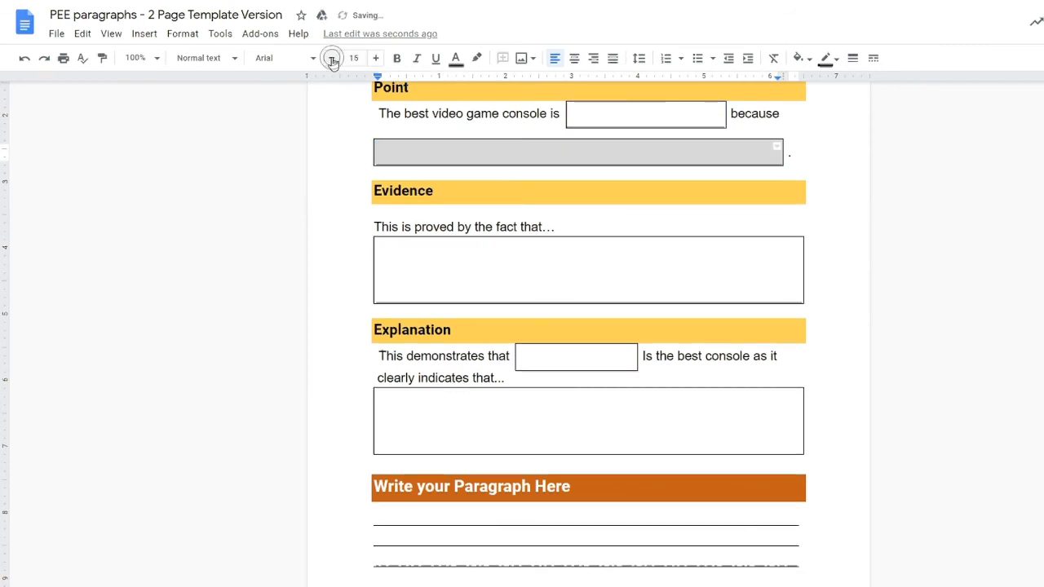
{"action": "left_click", "coordinate": [332, 58]}
{"action": "left_click", "coordinate": [586, 119]}
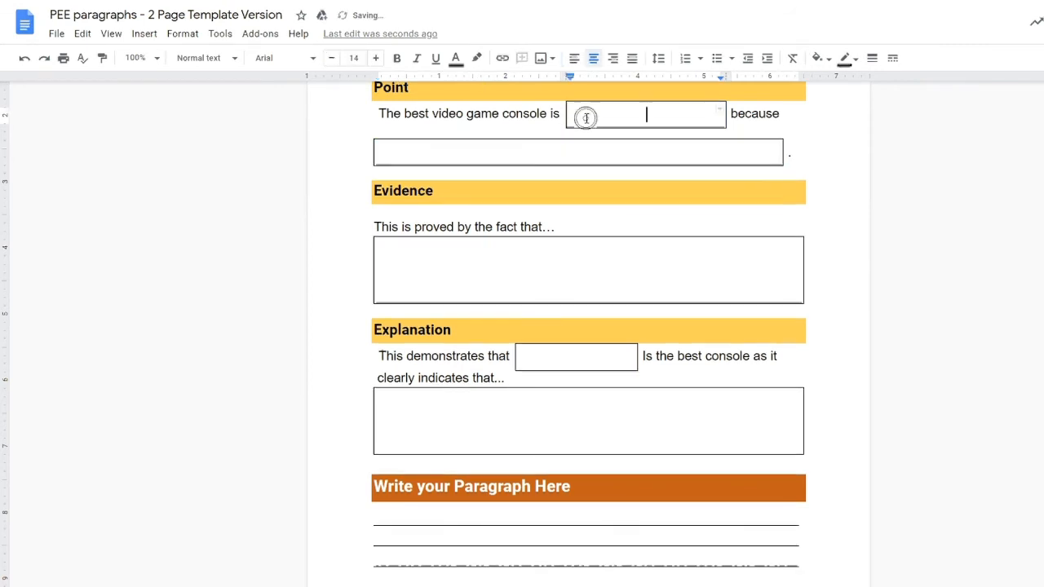
{"action": "triple_click", "coordinate": [586, 119]}
{"action": "left_click", "coordinate": [550, 361]}
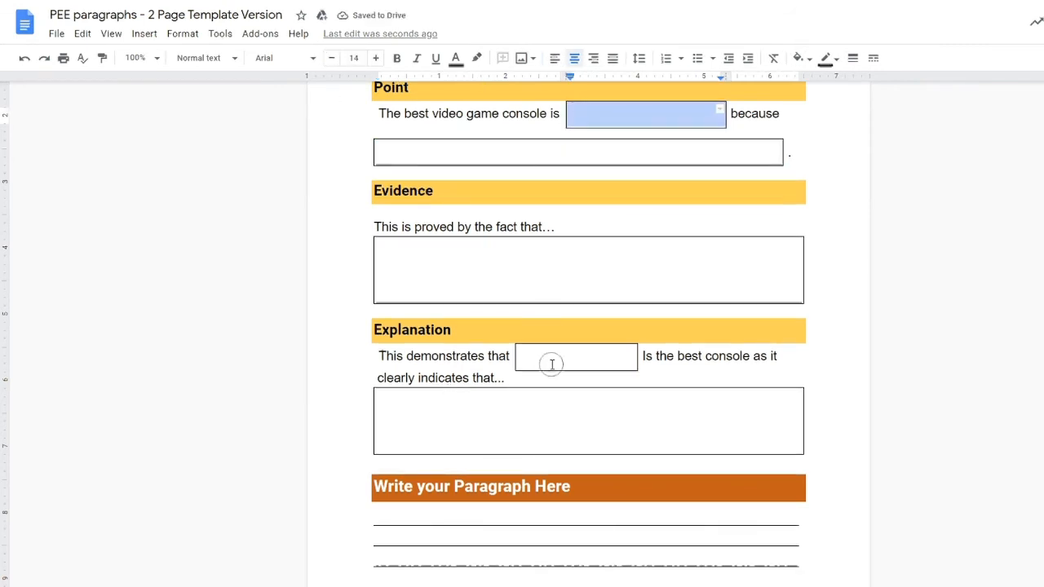
{"action": "triple_click", "coordinate": [527, 413]}
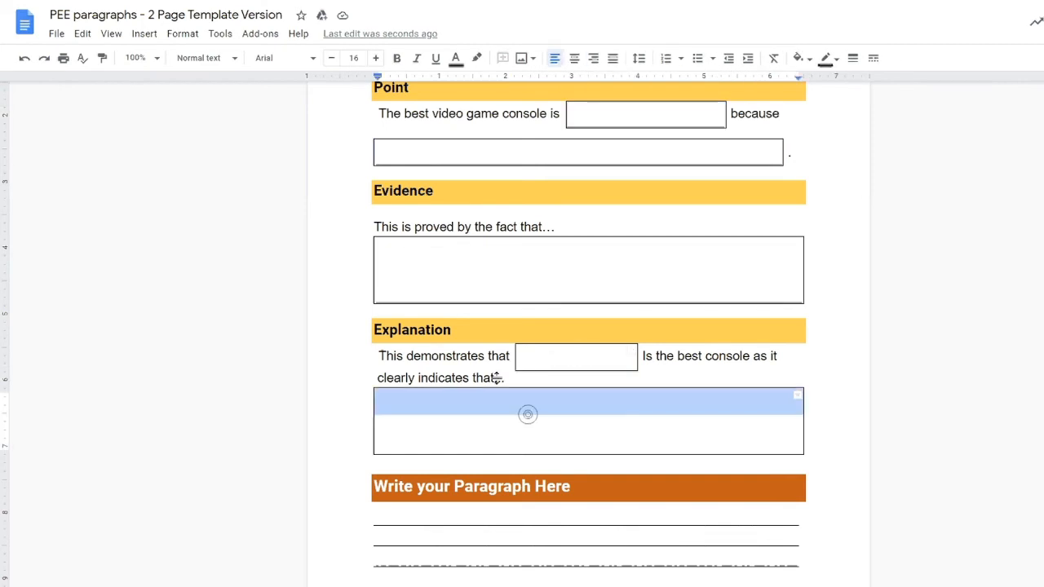
{"action": "left_click", "coordinate": [332, 58]}
{"action": "left_click", "coordinate": [331, 58]}
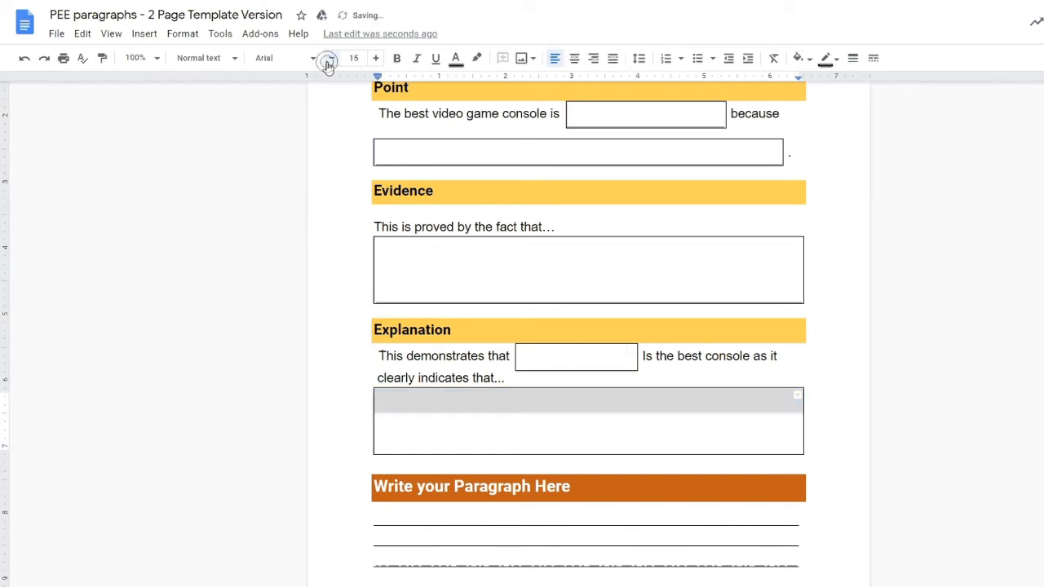
{"action": "scroll", "coordinate": [327, 281], "scroll_direction": "down", "scroll_amount": 4}
Step: Select all underscore writing lines under 'Write your Paragraph Here', across the page break, and delete them
{"action": "left_click_drag", "start_coordinate": [370, 335], "coordinate": [493, 398]}
{"action": "triple_click", "coordinate": [385, 207]}
{"action": "scroll", "coordinate": [538, 401], "scroll_direction": "down", "scroll_amount": 3}
{"action": "left_click", "coordinate": [810, 364], "text": "shift"}
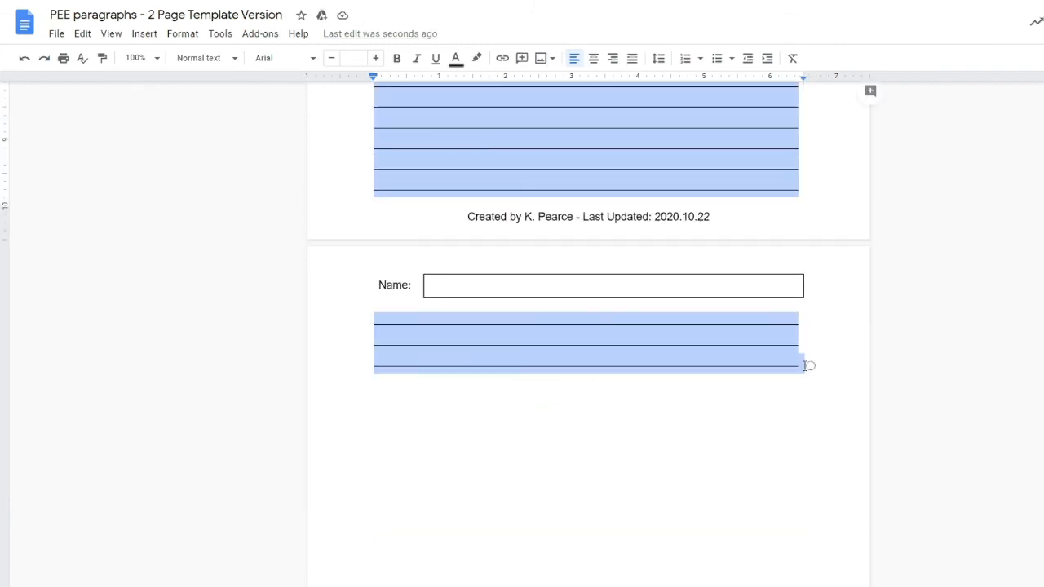
{"action": "key", "text": "Delete"}
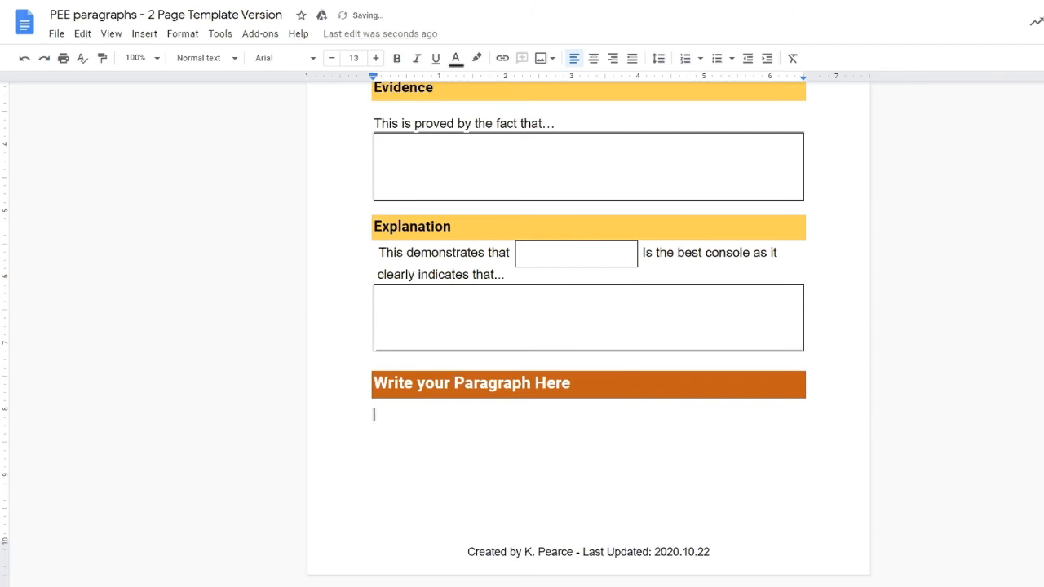
Step: Insert a 1x1 table under 'Write your Paragraph Here' and give it a 2-inch minimum row height
{"action": "left_click", "coordinate": [144, 33]}
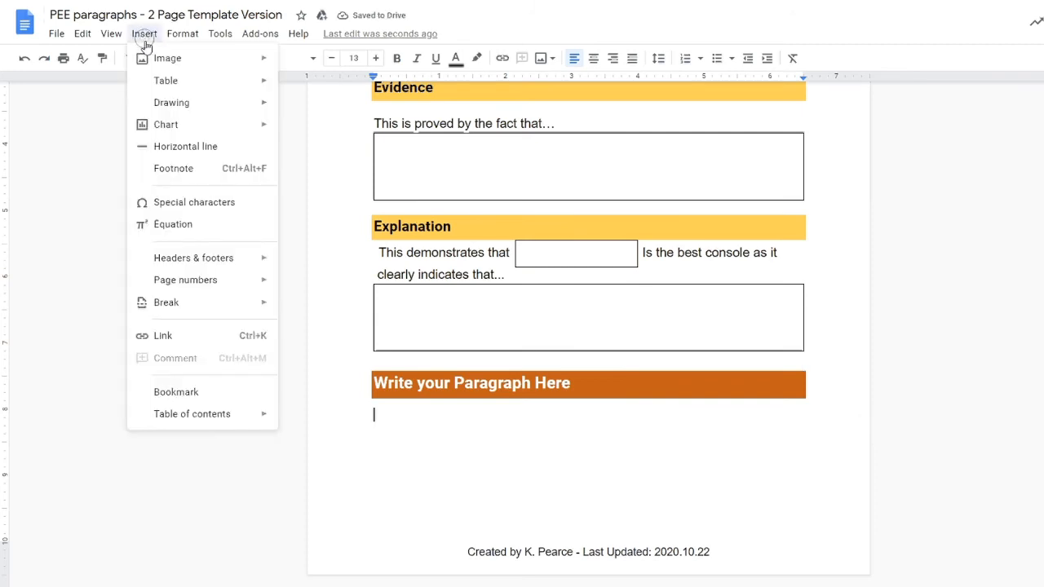
{"action": "mouse_move", "coordinate": [181, 91]}
{"action": "mouse_move", "coordinate": [212, 83]}
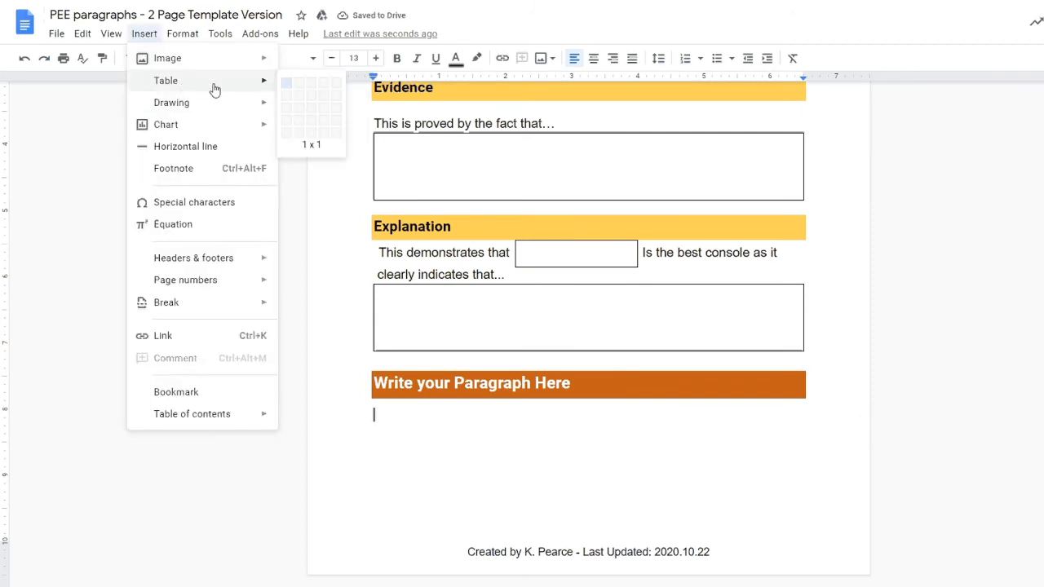
{"action": "left_click", "coordinate": [286, 85]}
{"action": "right_click", "coordinate": [482, 443]}
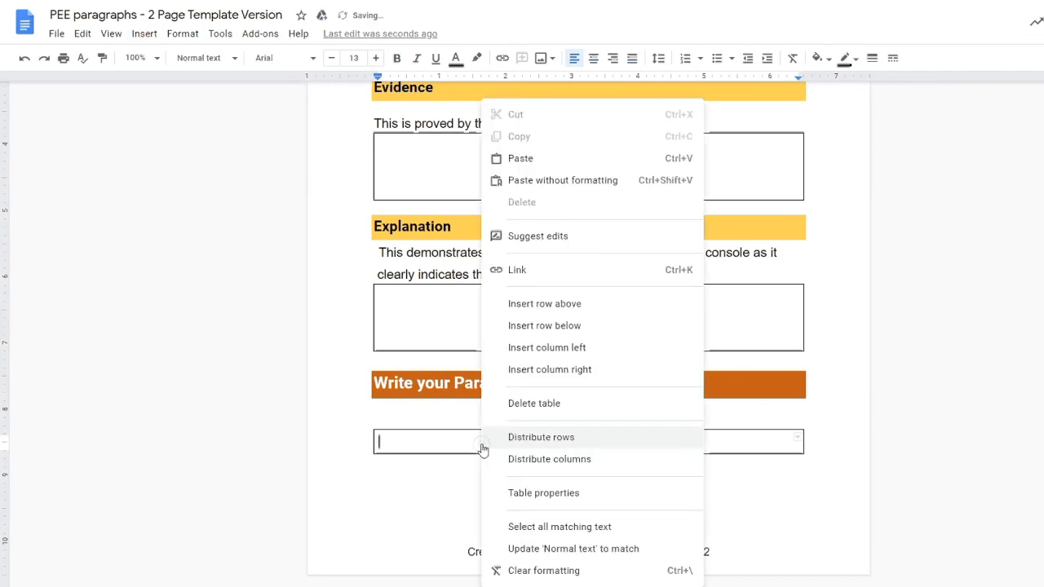
{"action": "left_click", "coordinate": [542, 493]}
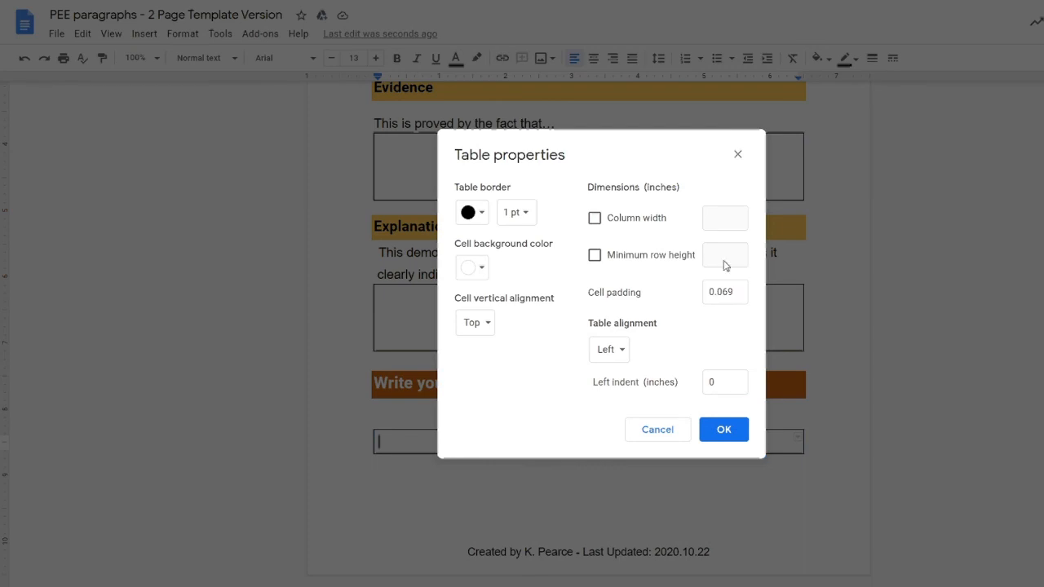
{"action": "left_click", "coordinate": [651, 256]}
{"action": "type", "text": "2"}
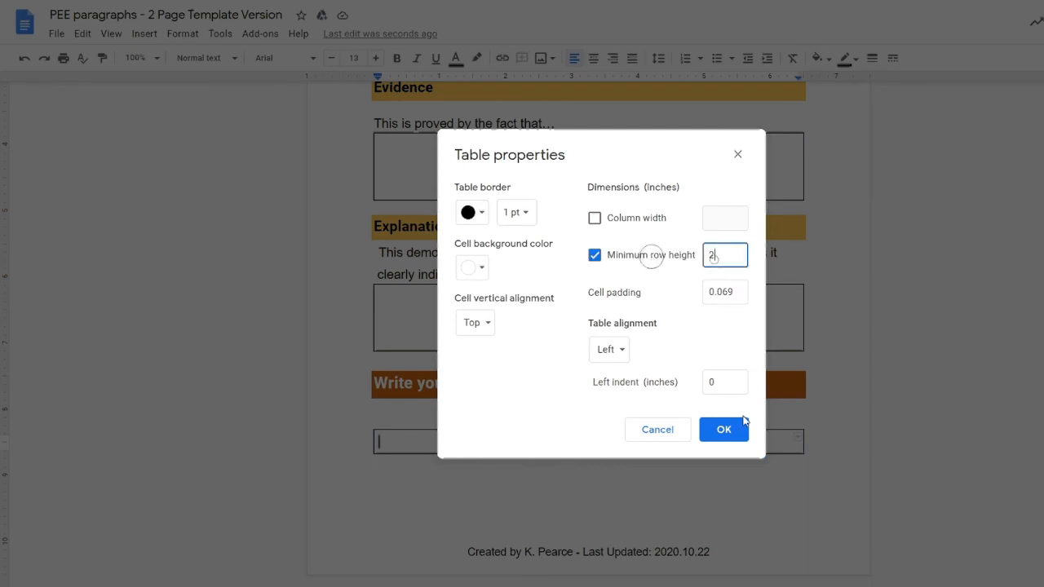
{"action": "left_click", "coordinate": [725, 432]}
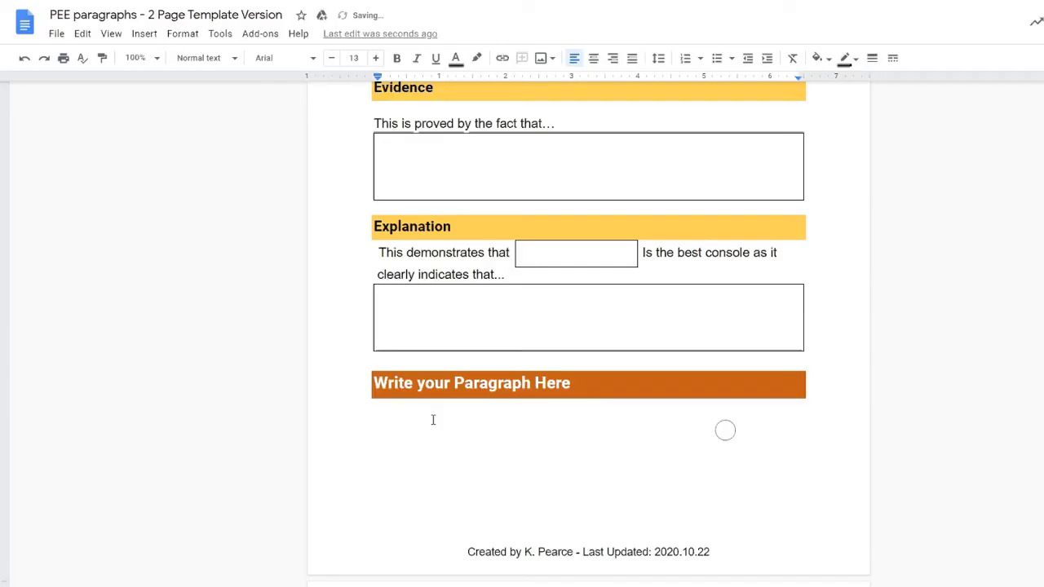
{"action": "left_click", "coordinate": [420, 420]}
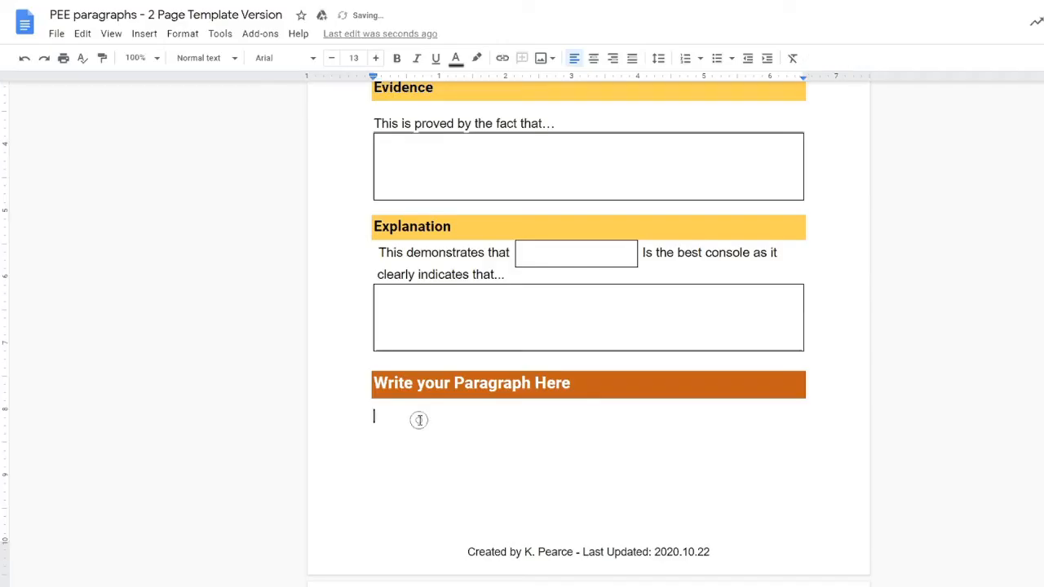
Step: Add a spacer line below 'Write your Paragraph Here' and shrink the blank lines around the heading
{"action": "key", "text": "BackSpace"}
{"action": "key", "text": "BackSpace"}
{"action": "key", "text": "Return"}
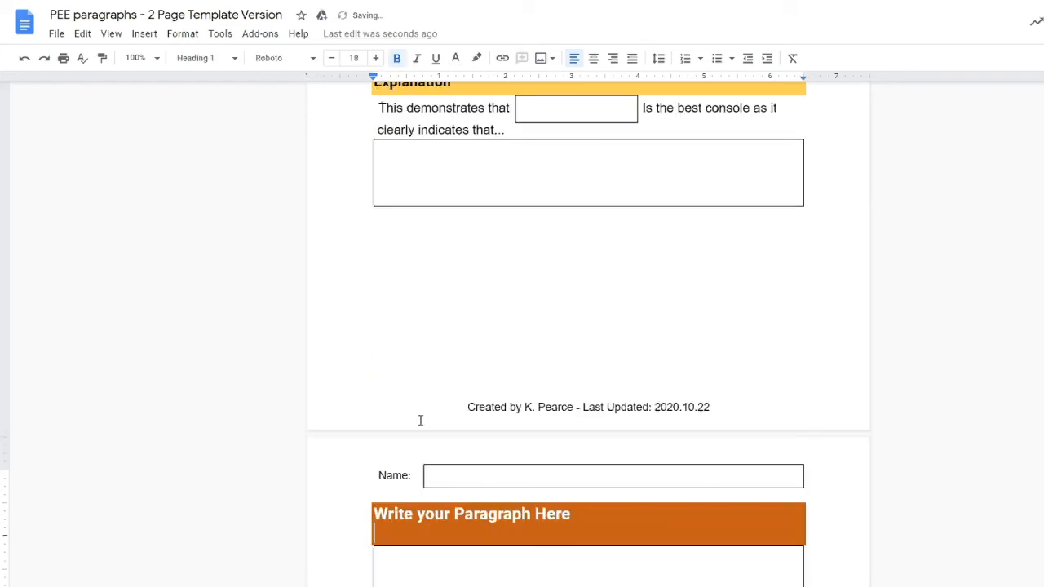
{"action": "key", "text": "BackSpace"}
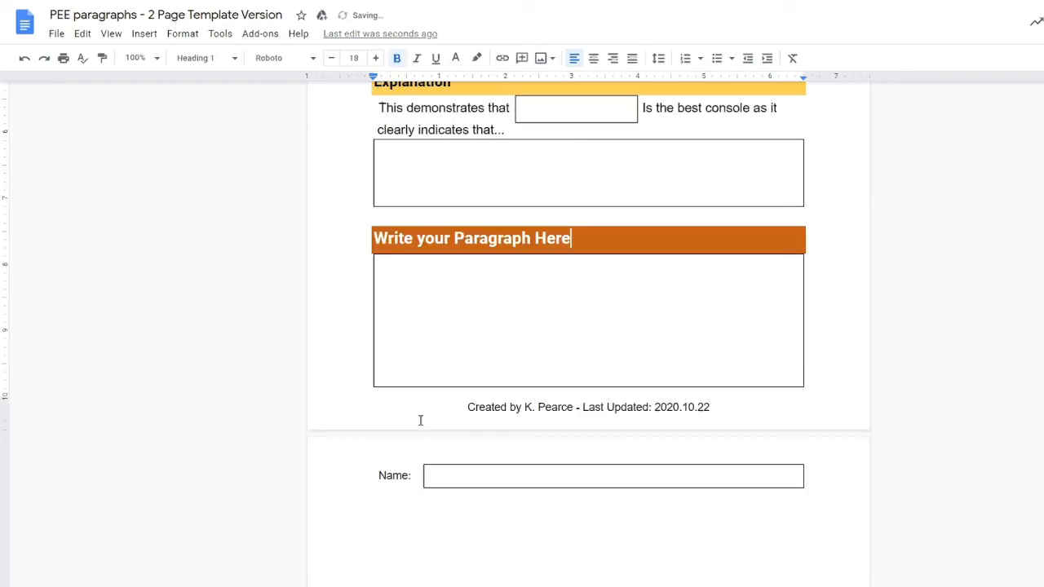
{"action": "key", "text": "Return"}
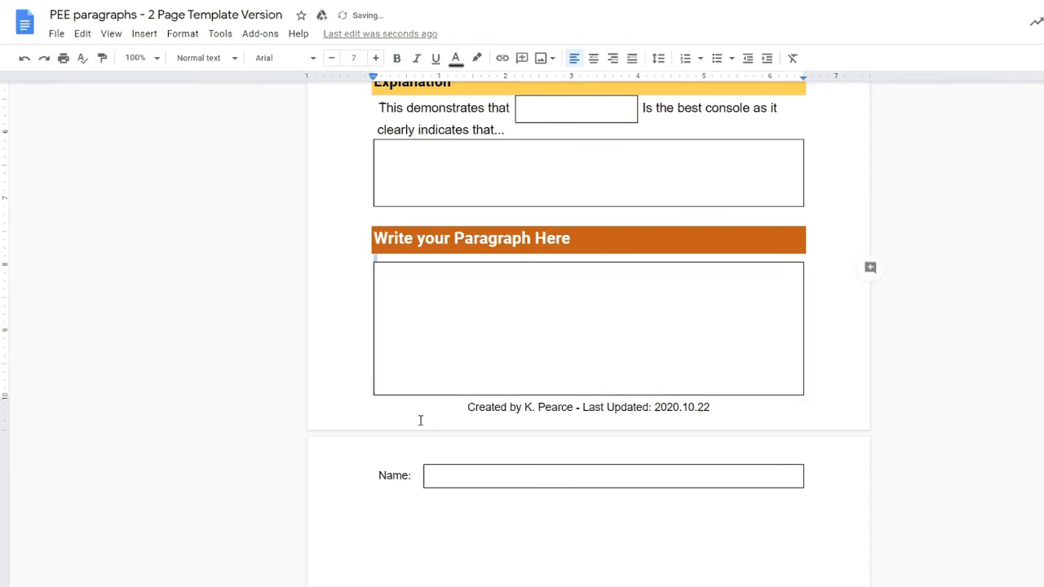
{"action": "key", "text": "ctrl+shift+comma"}
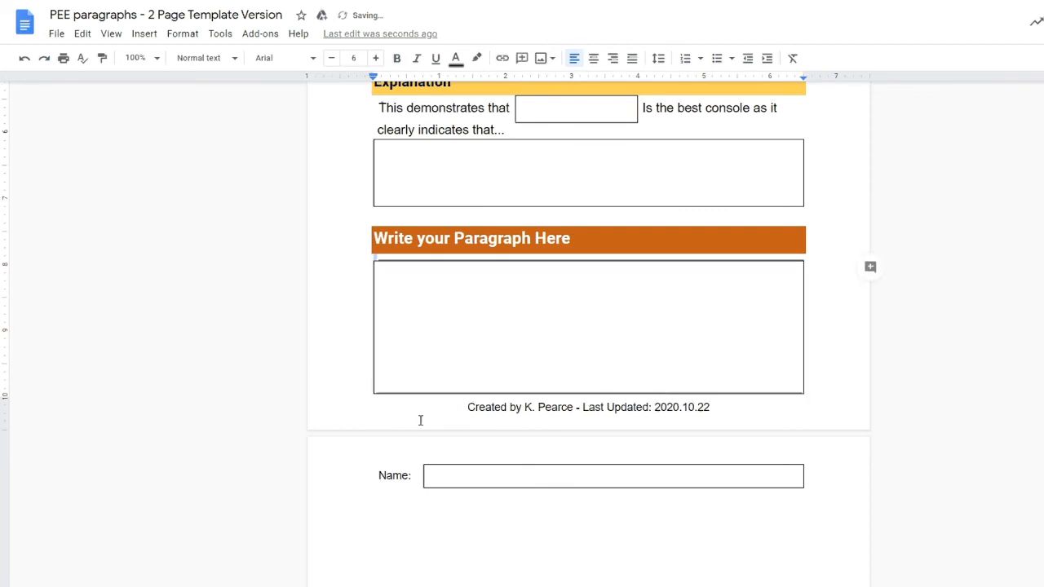
{"action": "key", "text": "Up"}
{"action": "key", "text": "Up"}
{"action": "key", "text": "shift+Down"}
{"action": "key", "text": "ctrl+shift+comma"}
{"action": "key", "text": "ctrl+shift+comma"}
{"action": "key", "text": "ctrl+shift+comma"}
{"action": "key", "text": "ctrl+shift+comma"}
{"action": "key", "text": "ctrl+shift+comma"}
{"action": "key", "text": "ctrl+shift+comma"}
{"action": "key", "text": "ctrl+shift+comma"}
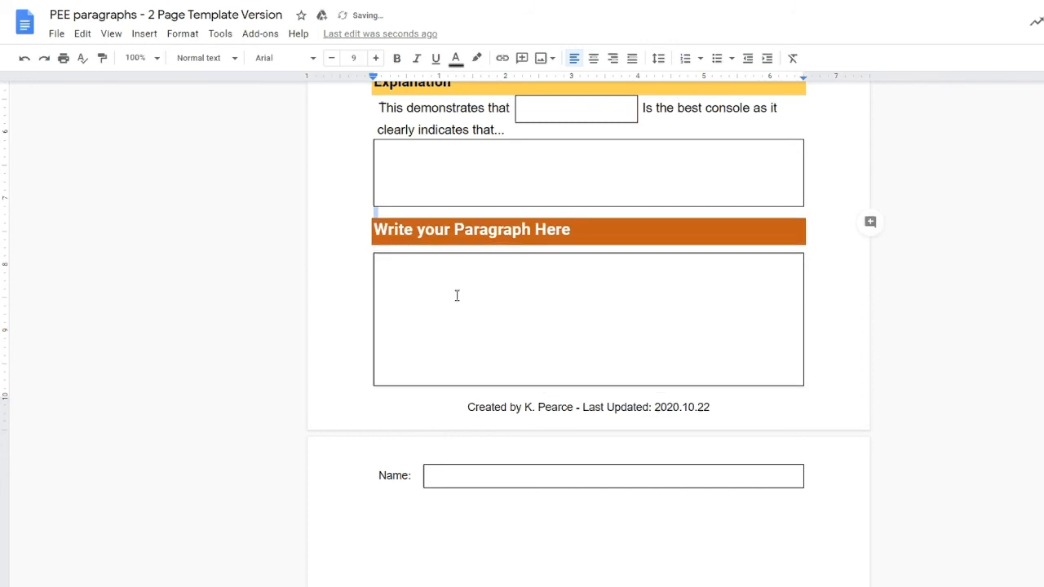
Step: Shrink the blank line below the Evidence box to size 6
{"action": "scroll", "coordinate": [457, 296], "scroll_direction": "down", "scroll_amount": 2}
{"action": "double_click", "coordinate": [462, 392]}
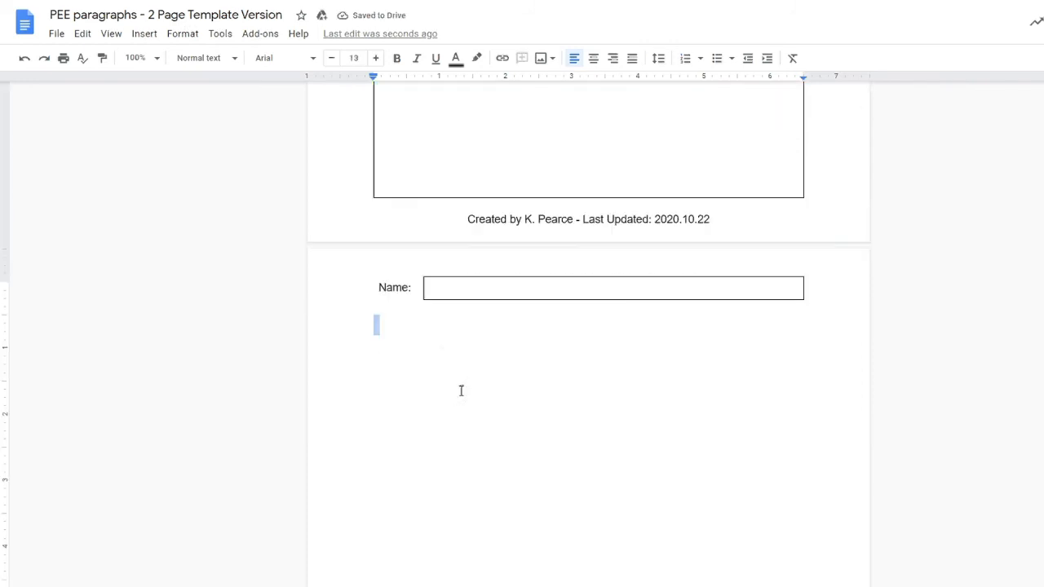
{"action": "left_click", "coordinate": [407, 347]}
{"action": "scroll", "coordinate": [387, 326], "scroll_direction": "up", "scroll_amount": 5}
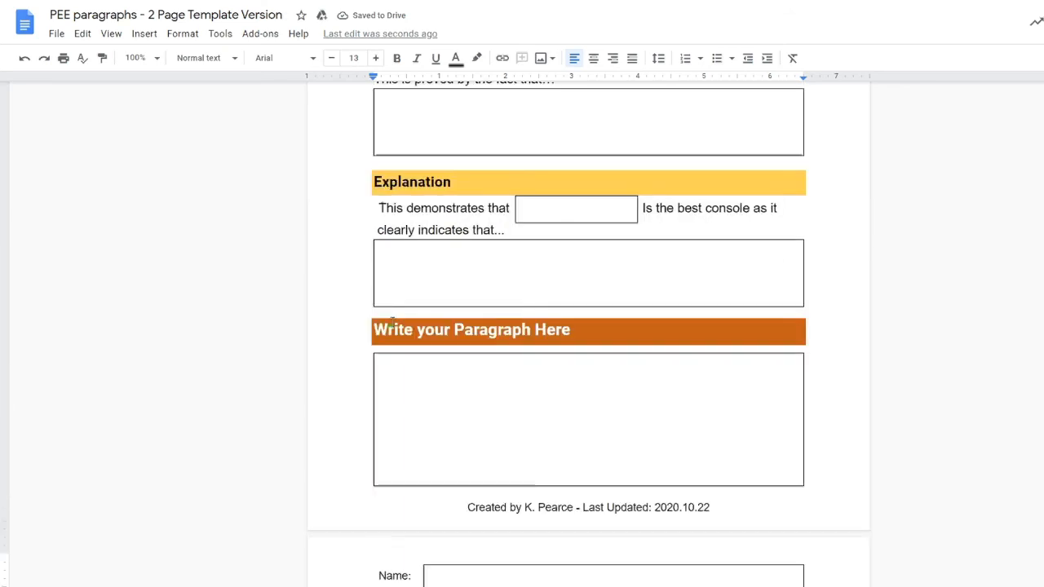
{"action": "scroll", "coordinate": [387, 258], "scroll_direction": "up", "scroll_amount": 2}
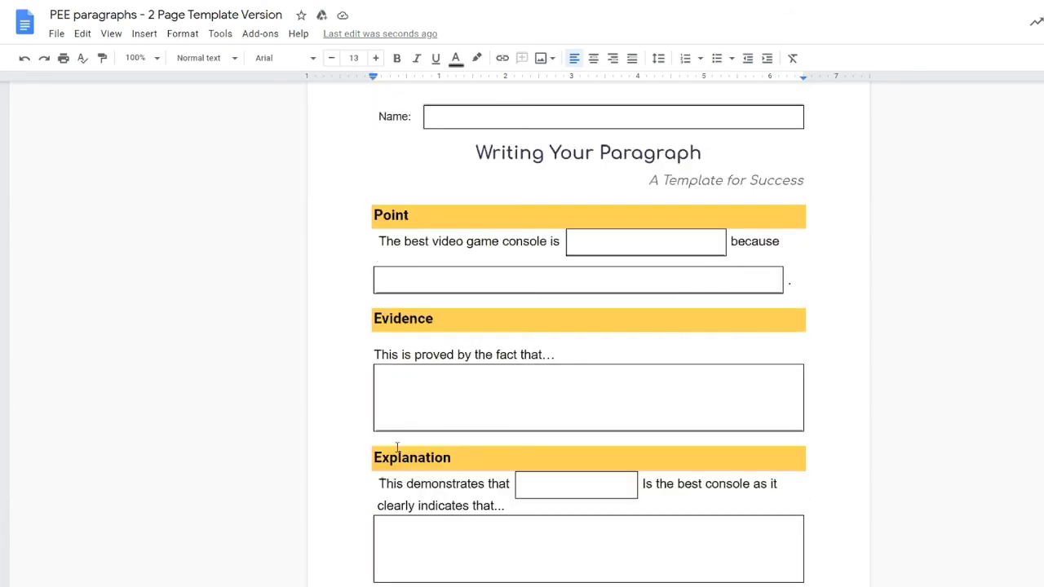
{"action": "left_click", "coordinate": [395, 442]}
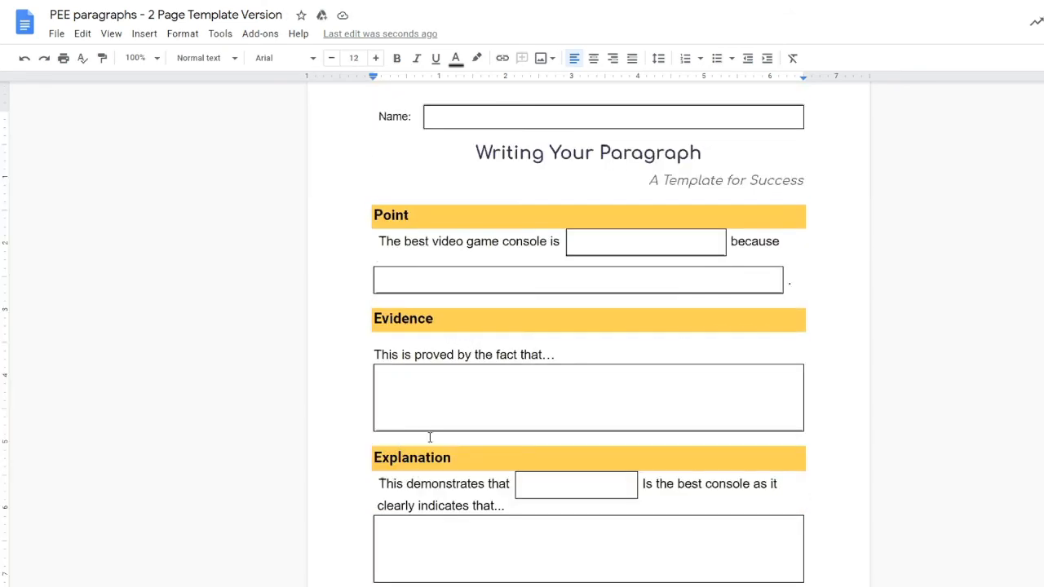
{"action": "key", "text": "ctrl+shift+comma"}
{"action": "key", "text": "ctrl+shift+comma"}
{"action": "key", "text": "ctrl+shift+comma"}
{"action": "key", "text": "ctrl+shift+comma"}
{"action": "key", "text": "ctrl+shift+comma"}
{"action": "key", "text": "ctrl+shift+comma"}
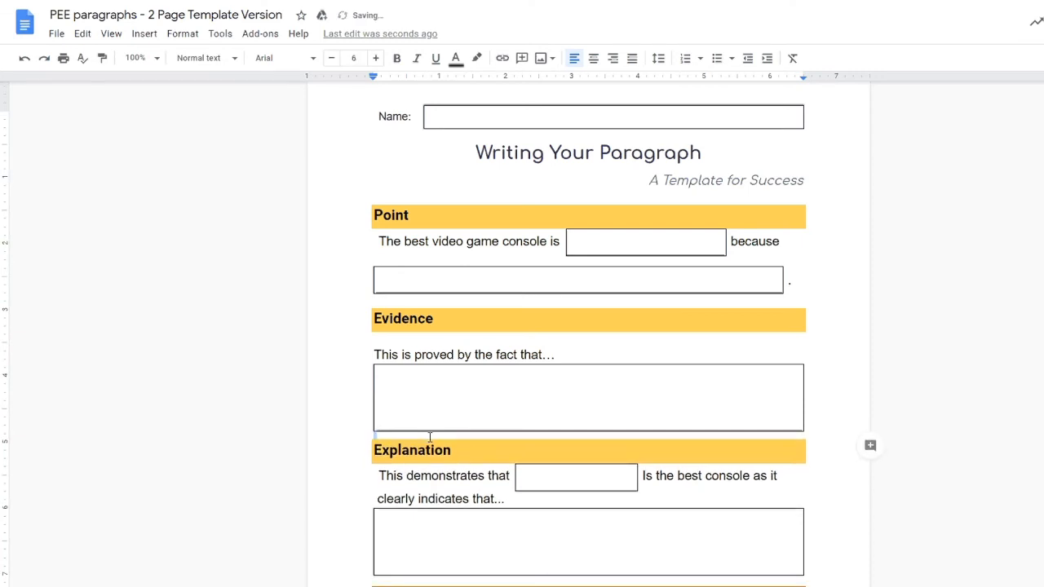
{"action": "scroll", "coordinate": [467, 438], "scroll_direction": "down", "scroll_amount": 5}
{"action": "scroll", "coordinate": [496, 375], "scroll_direction": "up", "scroll_amount": 2}
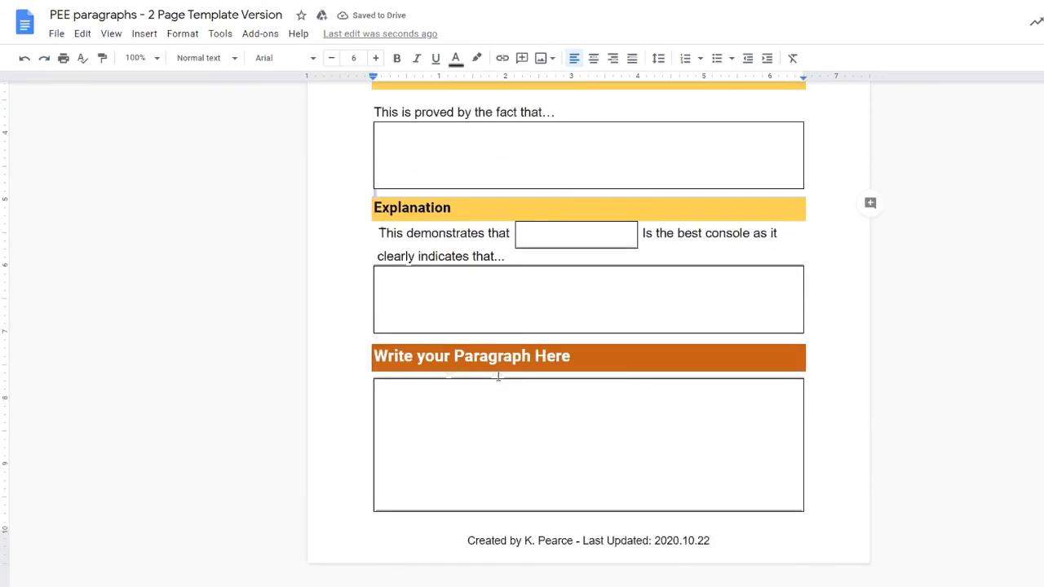
{"action": "scroll", "coordinate": [489, 443], "scroll_direction": "down", "scroll_amount": 1}
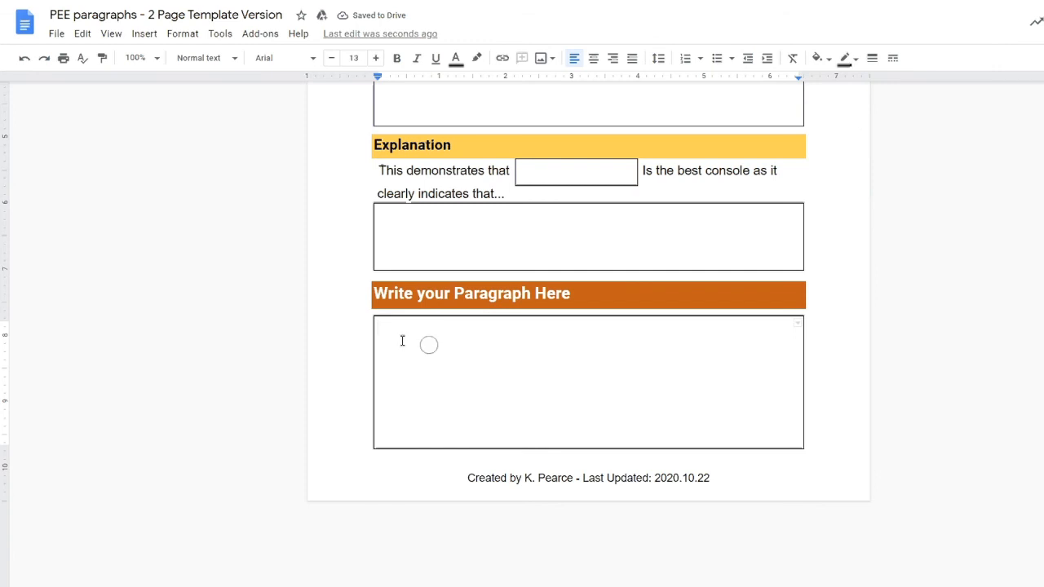
Step: Type two sample paragraphs, 'When students type here…' and 'By using these boxes…where they need to write it.'
{"action": "left_click_drag", "start_coordinate": [400, 341], "coordinate": [484, 402]}
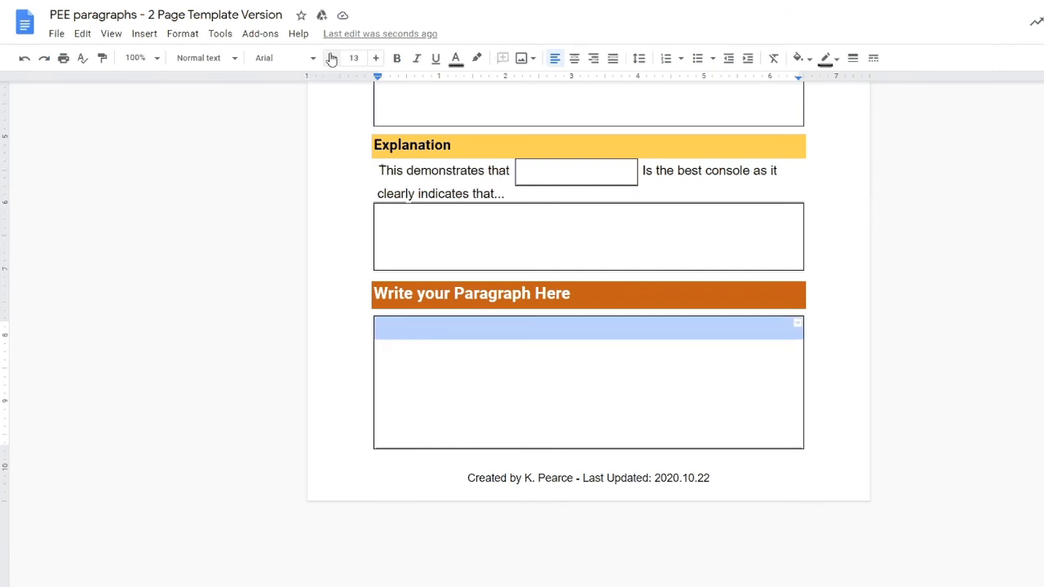
{"action": "left_click", "coordinate": [432, 335]}
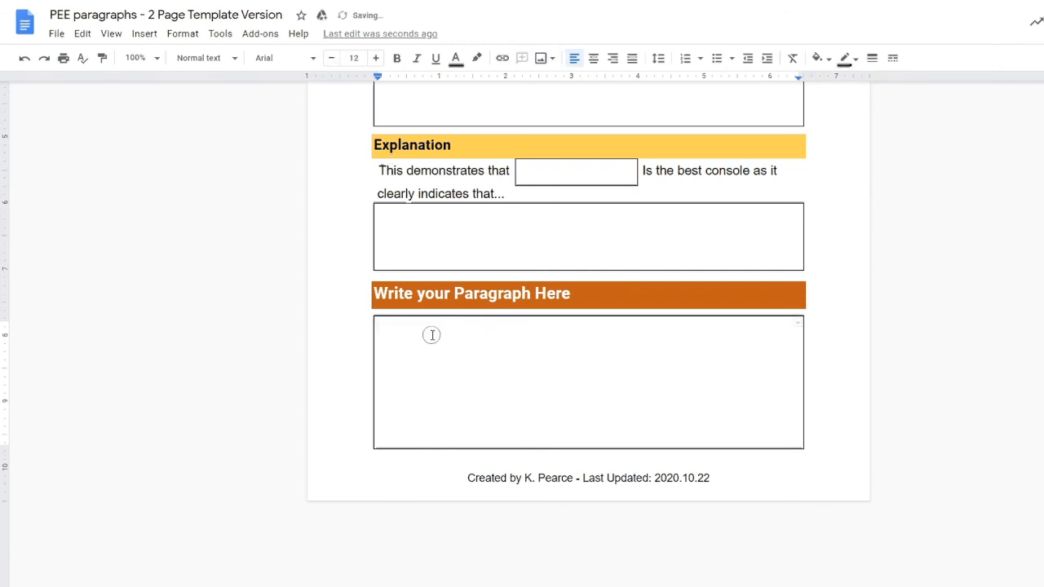
{"action": "type", "text": "When students type here you can "}
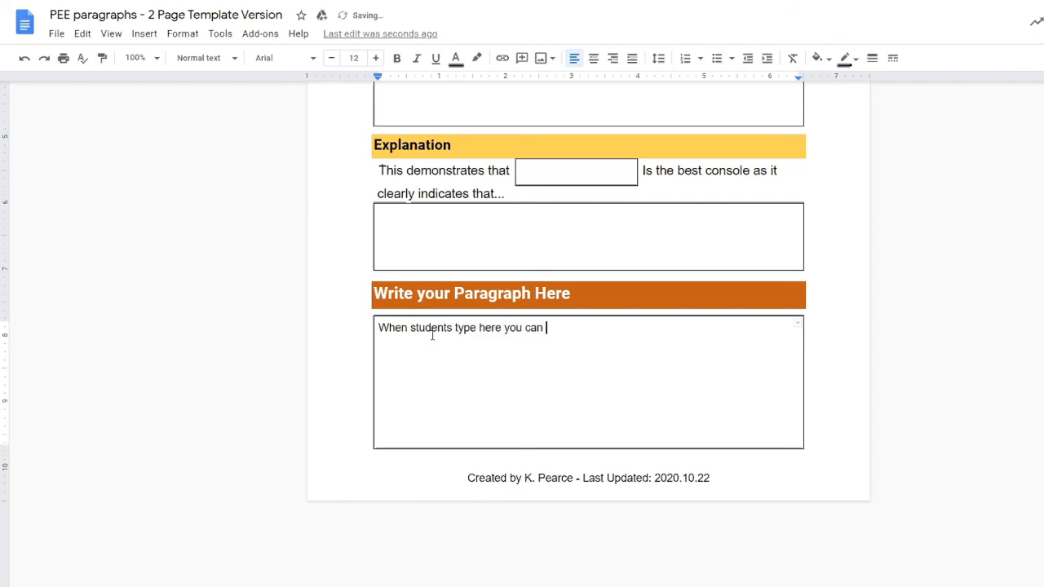
{"action": "type", "text": "help indicate the expec"}
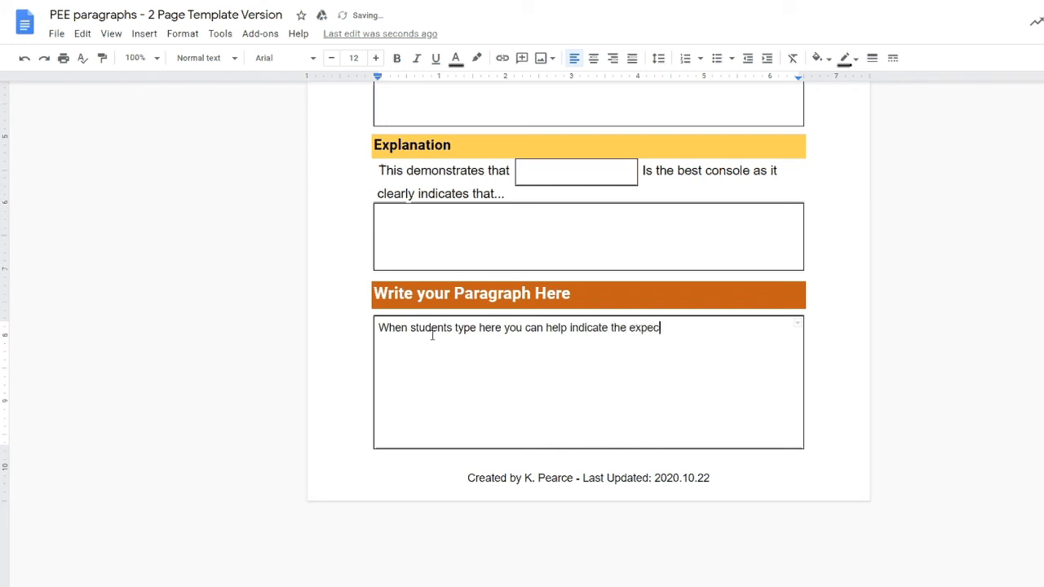
{"action": "type", "text": "ted length of respo"}
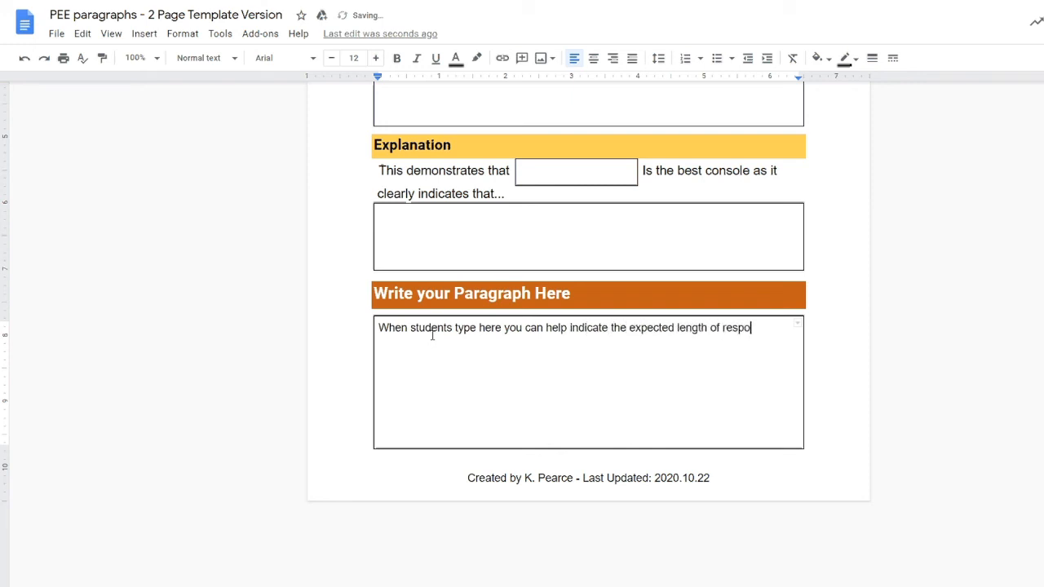
{"action": "type", "text": "nse as you have set the tex"}
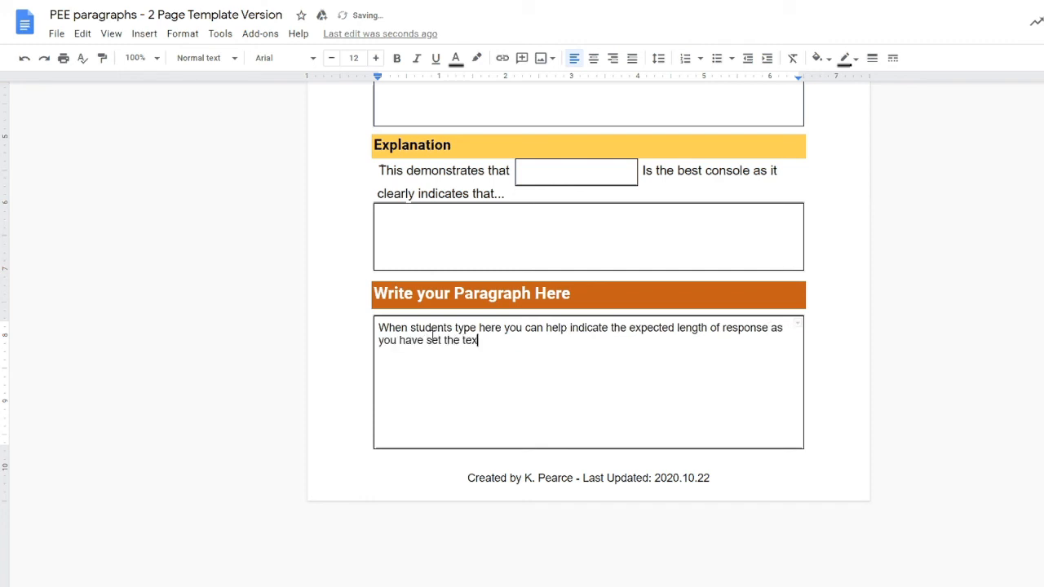
{"action": "type", "text": "t box for them.  Now, keep in mind "}
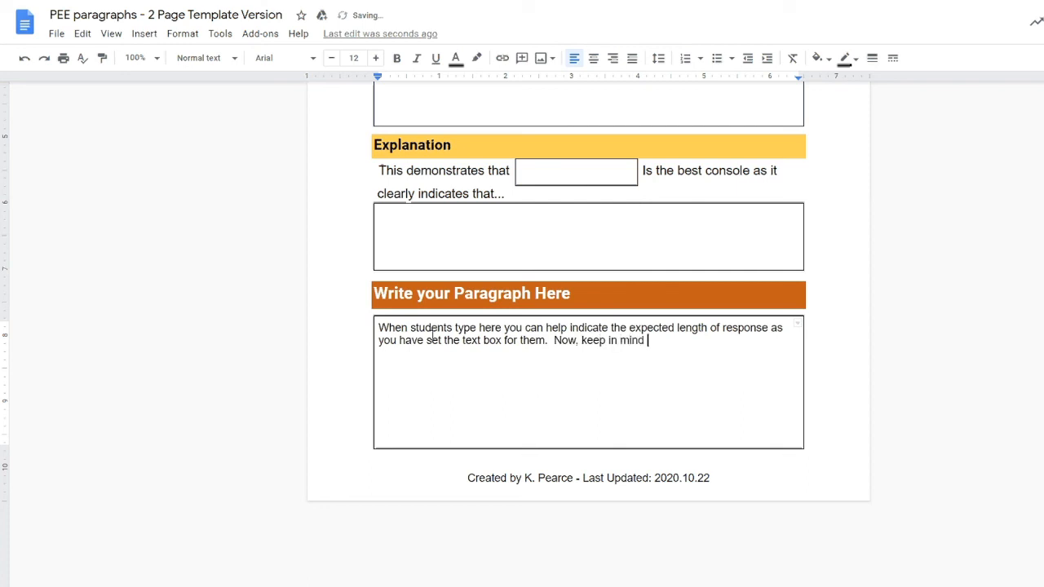
{"action": "type", "text": "that the text box will expand "}
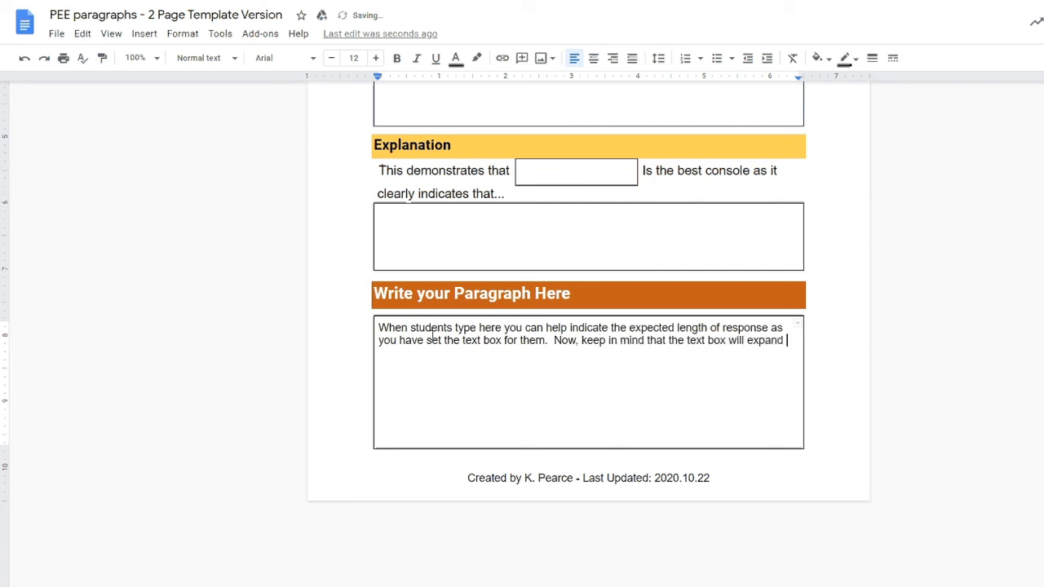
{"action": "type", "text": "if they write more "}
{"action": "type", "text": "than you have creat"}
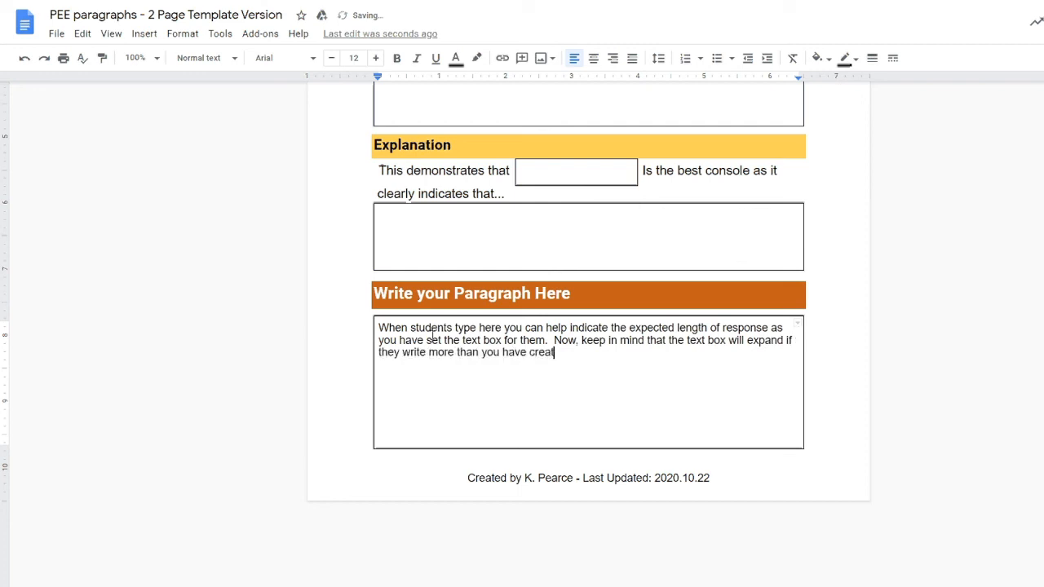
{"action": "type", "text": "ed the space for."}
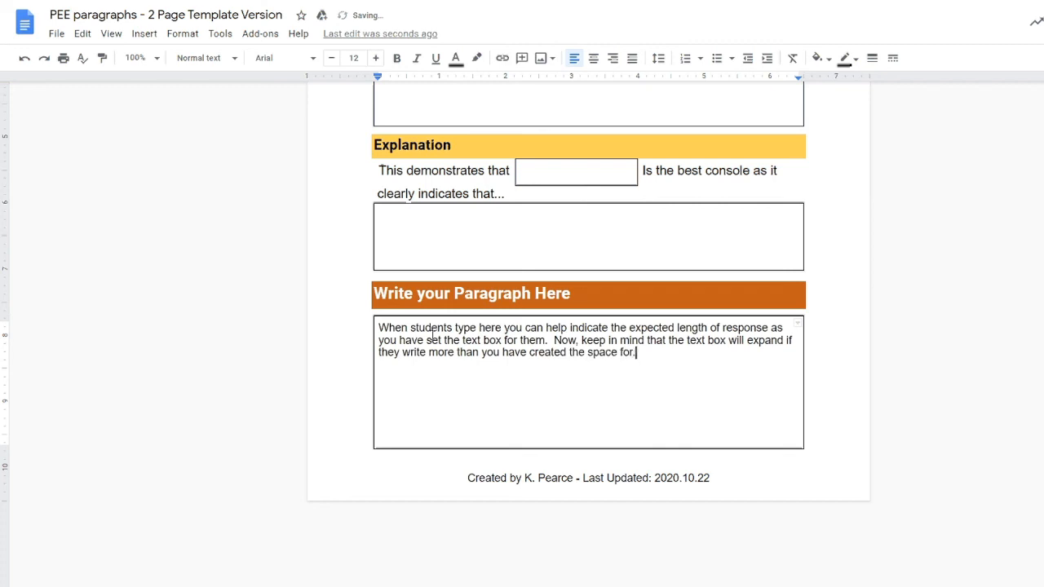
{"action": "type", "text": "  But, this is a good way to se"}
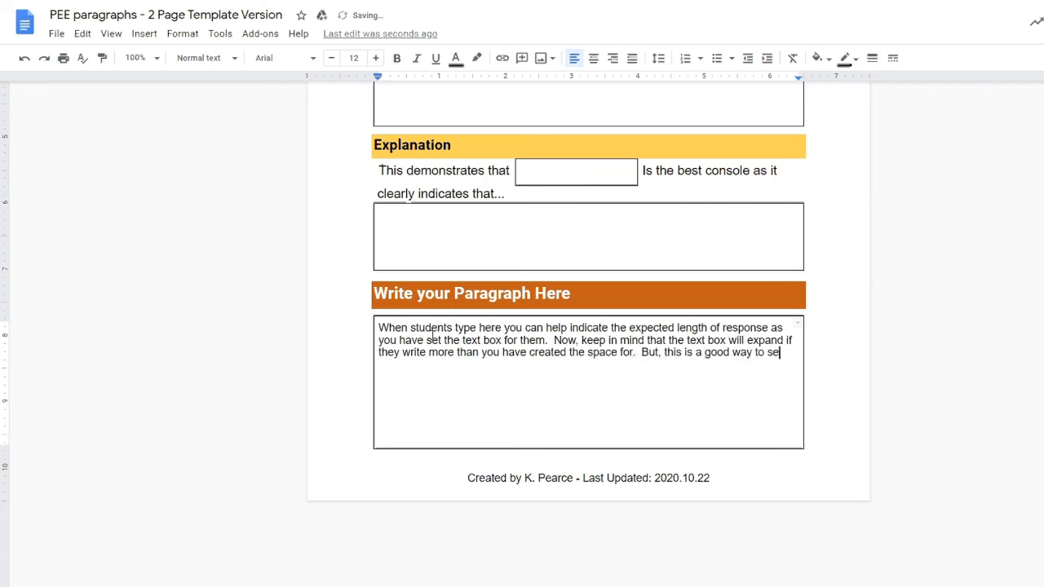
{"action": "type", "text": "t clear boundati"}
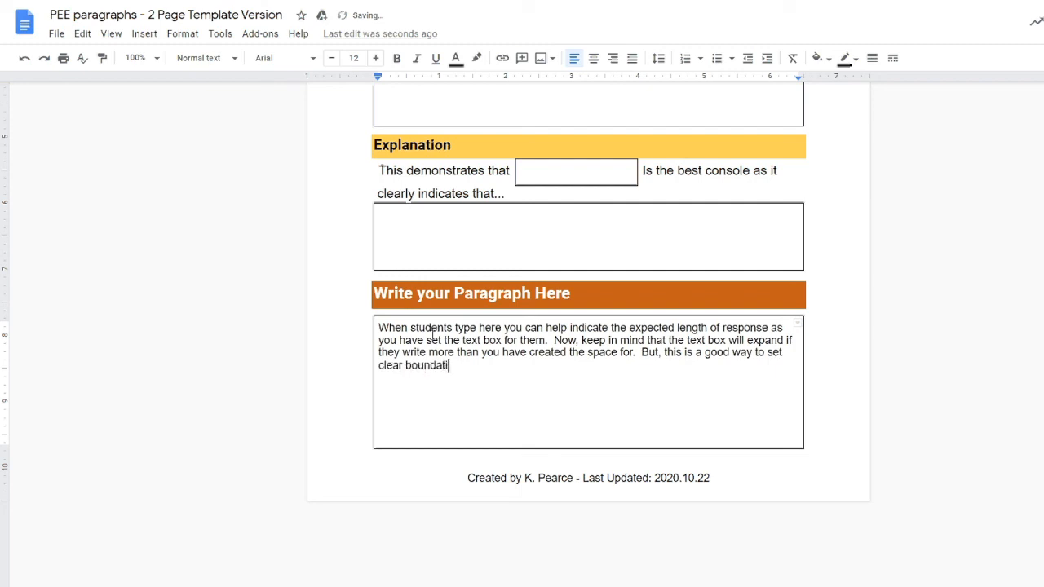
{"action": "key", "text": "BackSpace"}
{"action": "key", "text": "BackSpace"}
{"action": "type", "text": "ries for your student"}
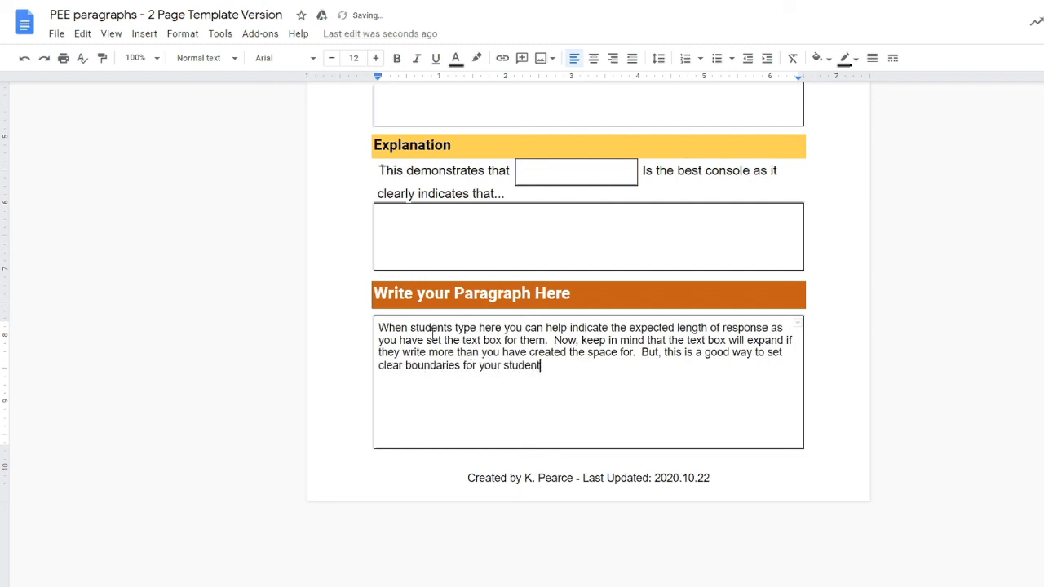
{"action": "type", "text": "s even though there are no lines "}
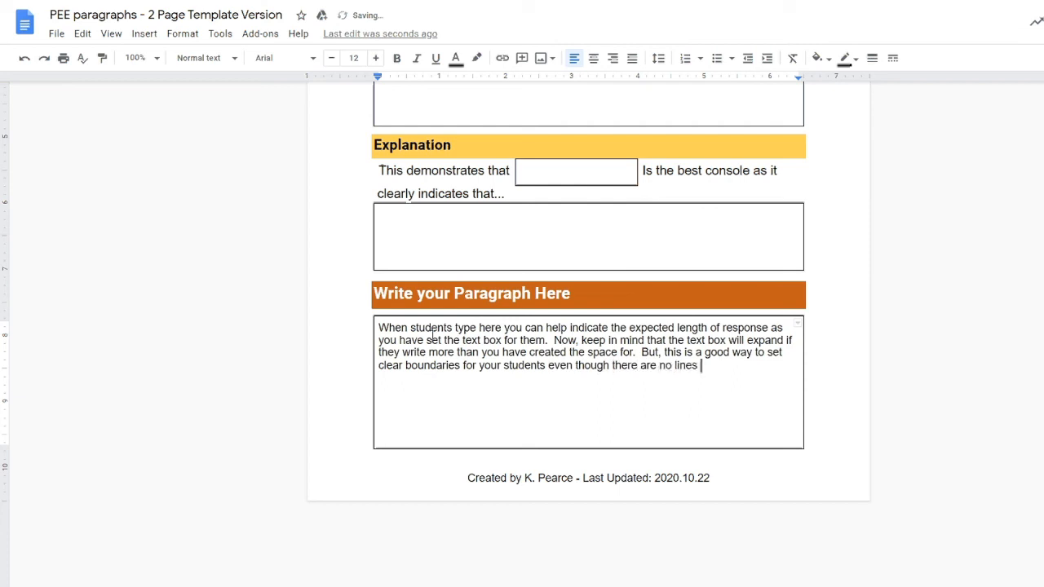
{"action": "type", "text": "present."}
{"action": "key", "text": "Return"}
{"action": "key", "text": "Return"}
{"action": "type", "text": "By using these "}
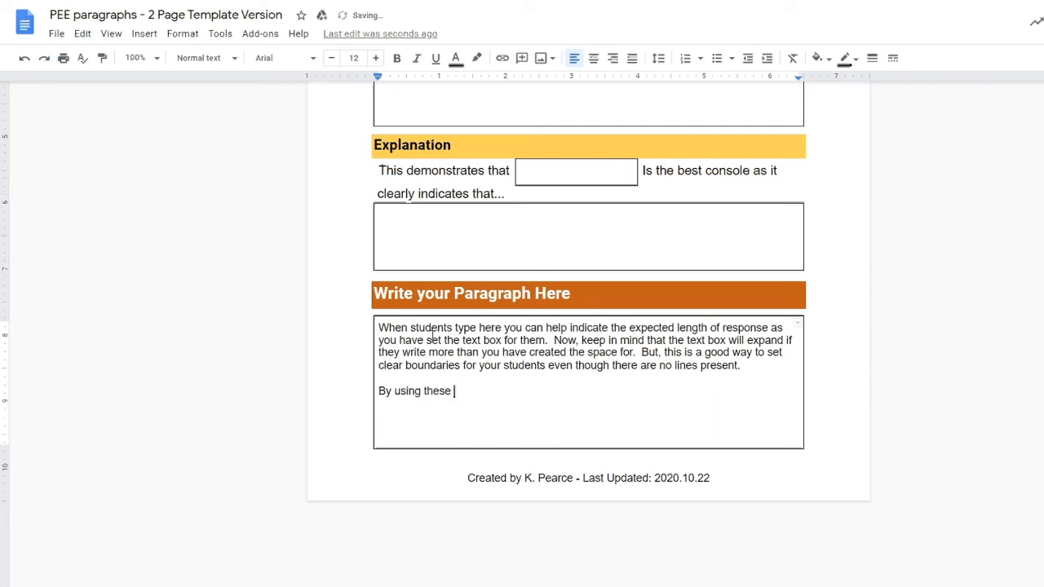
{"action": "type", "text": "boxes, students clearly und"}
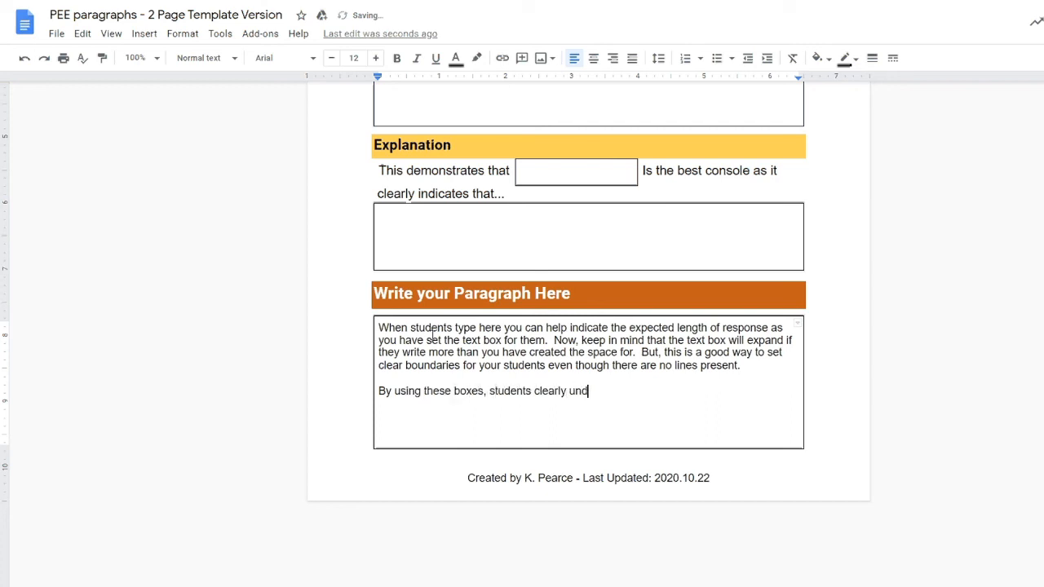
{"action": "type", "text": "erstand what they need w"}
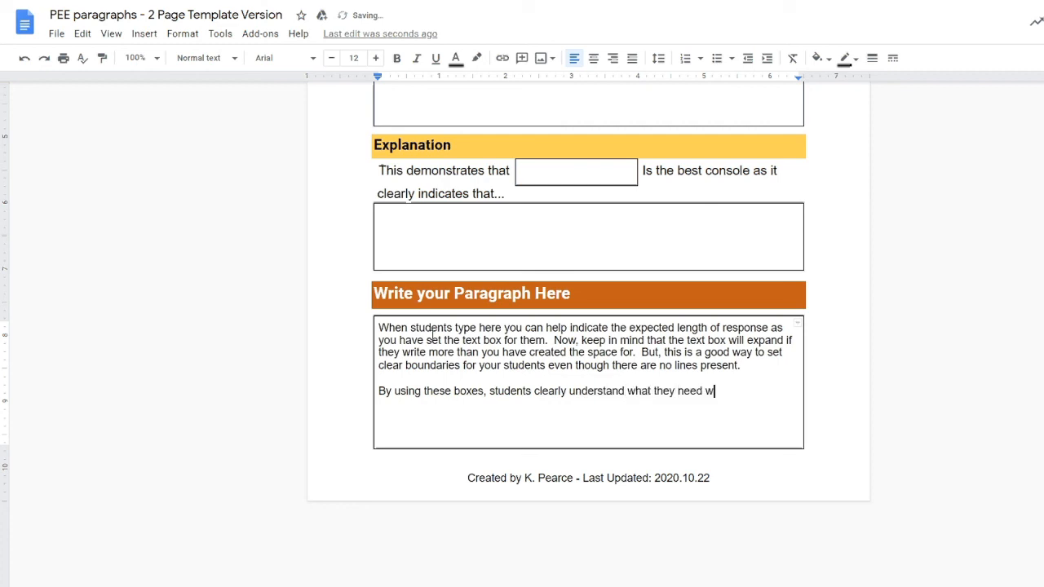
{"action": "key", "text": "BackSpace"}
{"action": "type", "text": "to write and where they need to write it"}
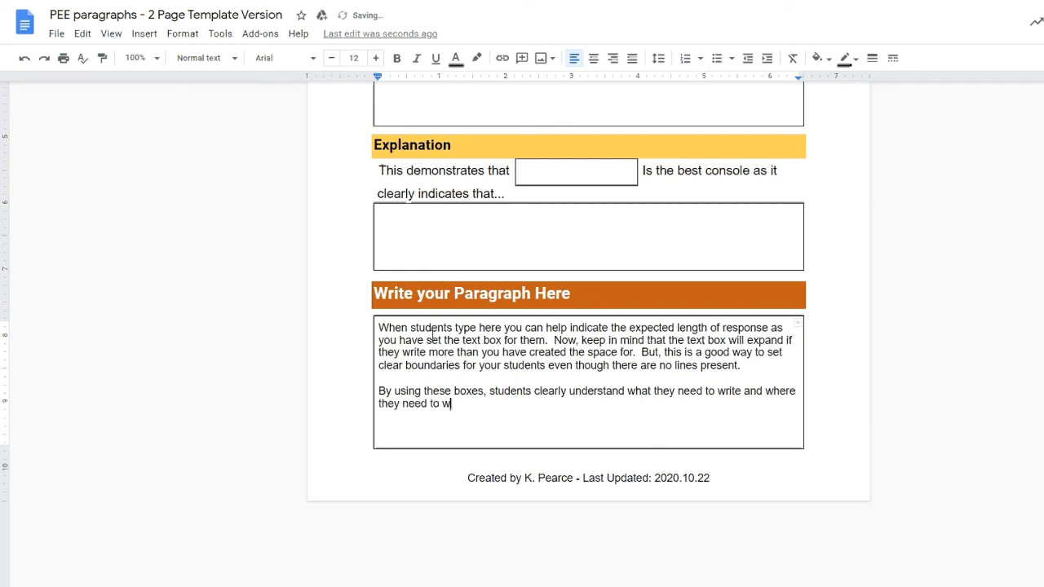
{"action": "type", "text": "."}
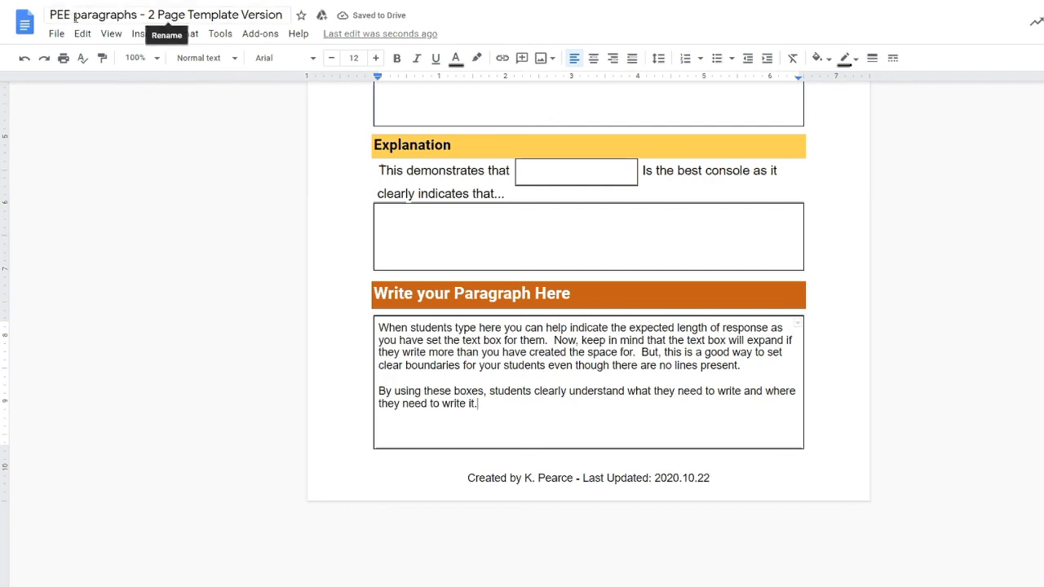
Step: Prefix the document title with 'Digital copy of' to read 'Digital copy of PEE paragraphs - 2 Page Template Version'
{"action": "left_click", "coordinate": [51, 15]}
{"action": "type", "text": "Digital"}
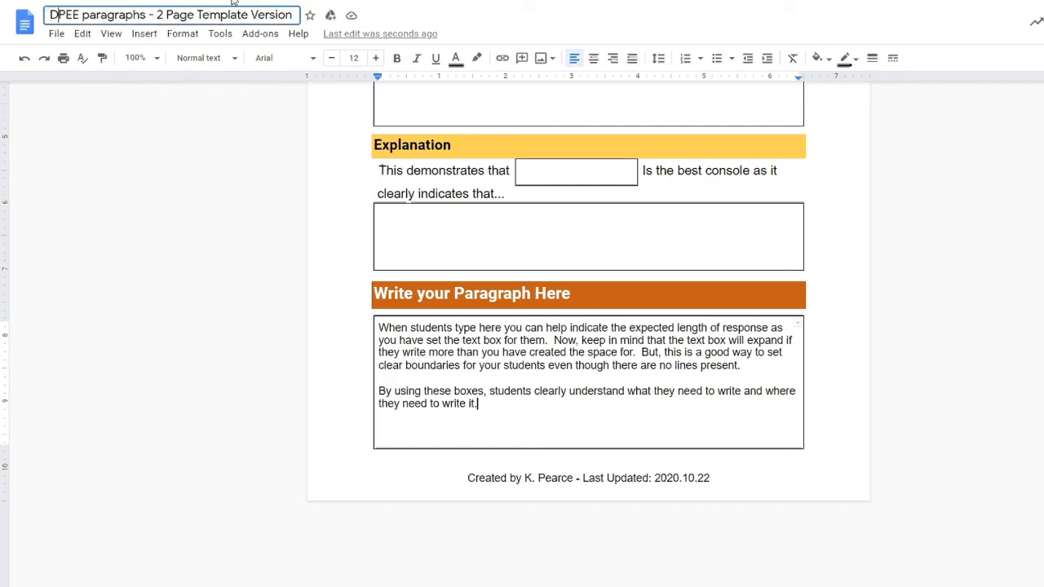
{"action": "type", "text": " copy of"}
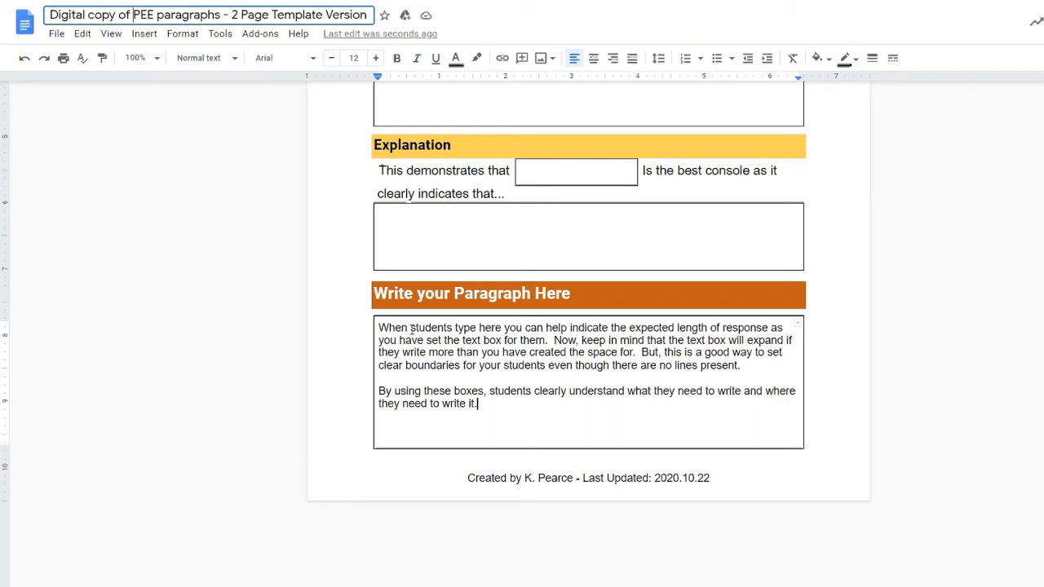
{"action": "key", "text": "Return"}
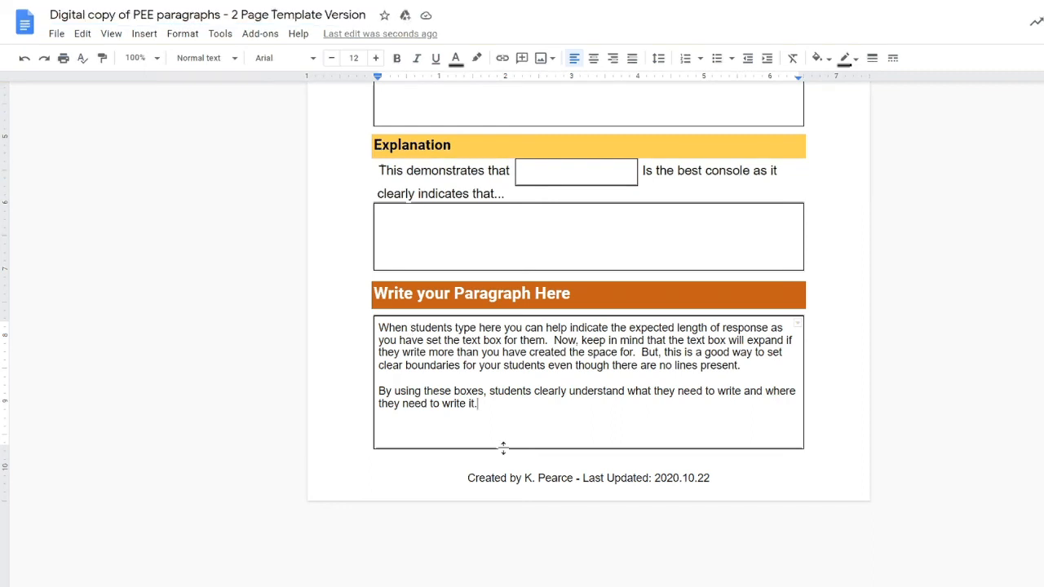